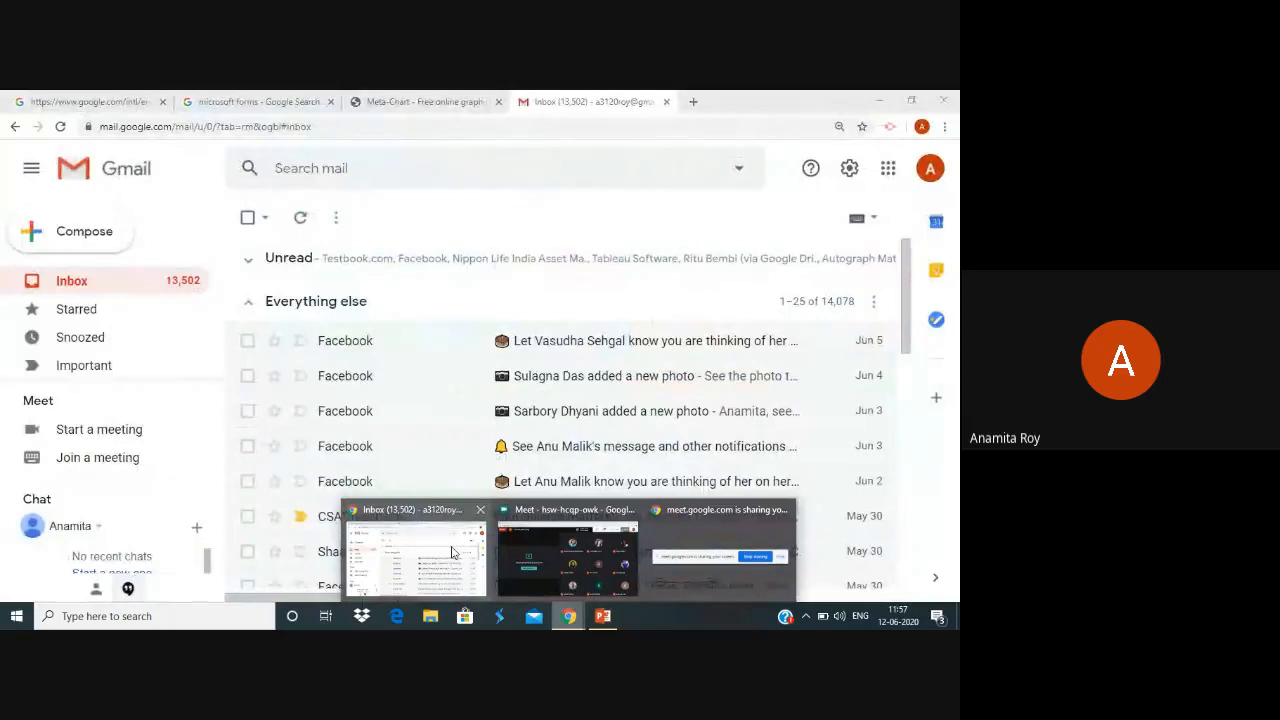
Switch to the Meta-Chart site and open its pie chart creator.
{"action": "left_click", "coordinate": [408, 102]}
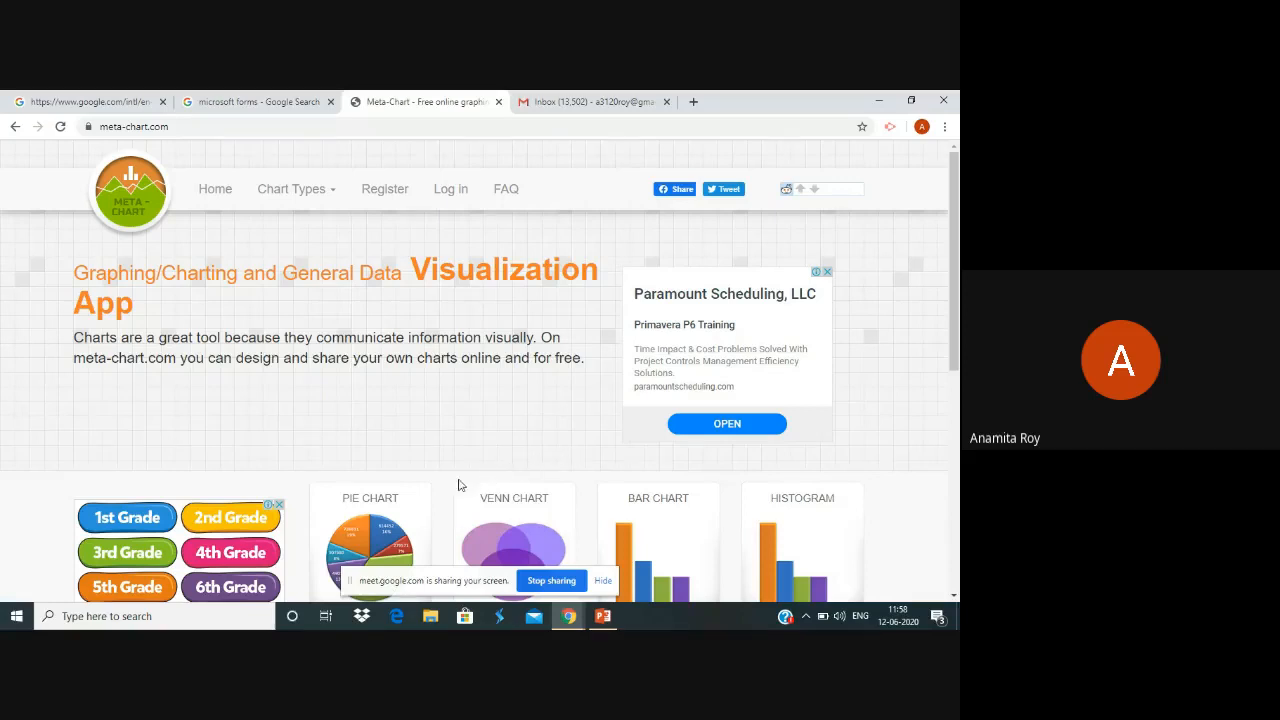
{"action": "double_click", "coordinate": [390, 510]}
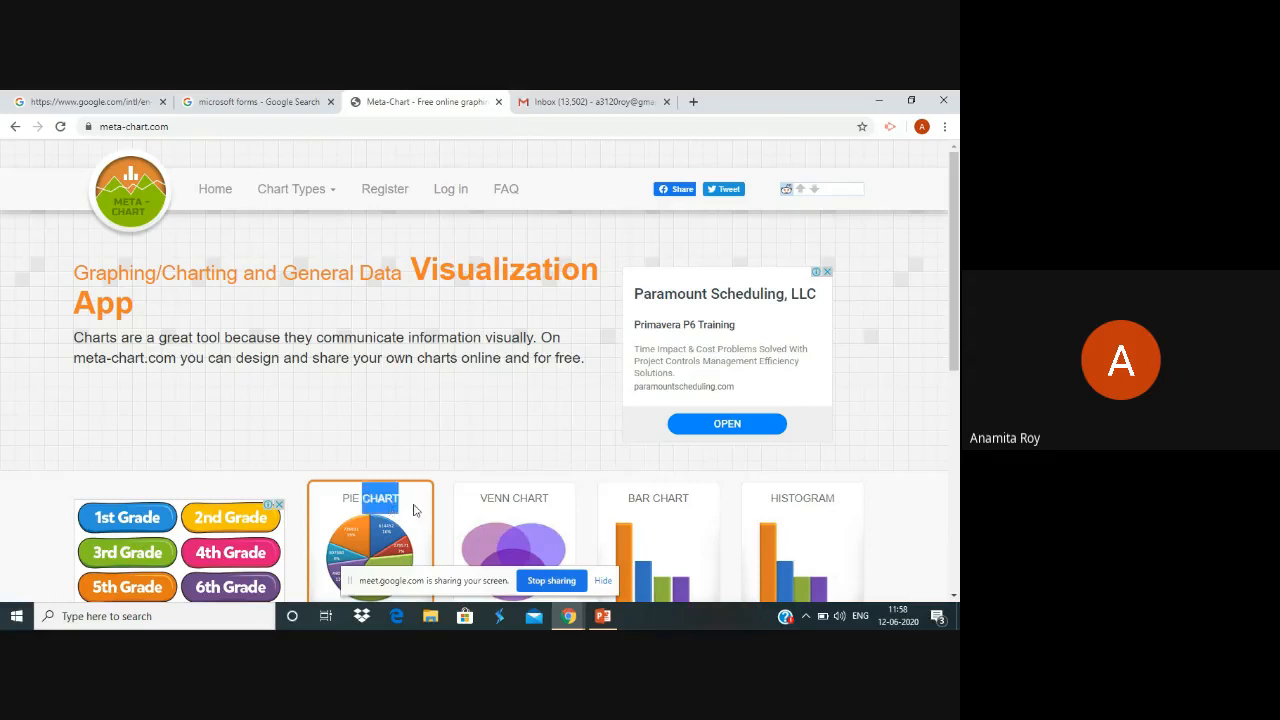
{"action": "left_click", "coordinate": [420, 516]}
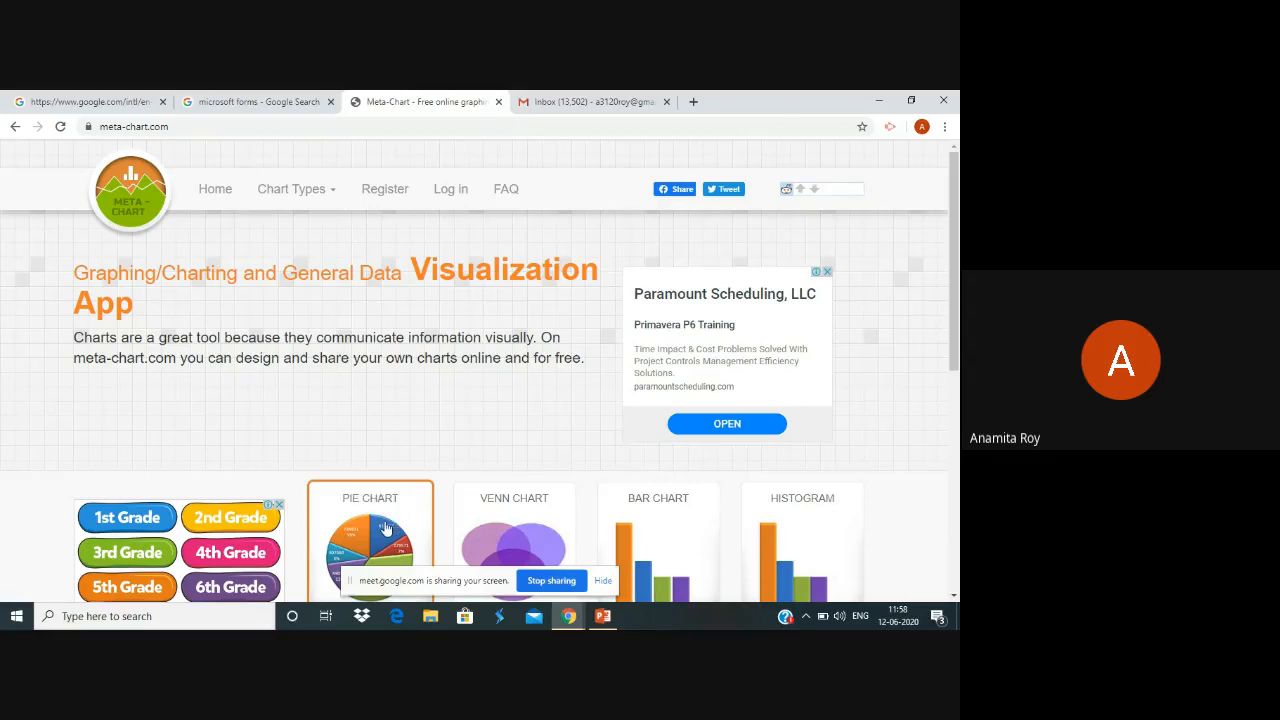
{"action": "left_click", "coordinate": [386, 528]}
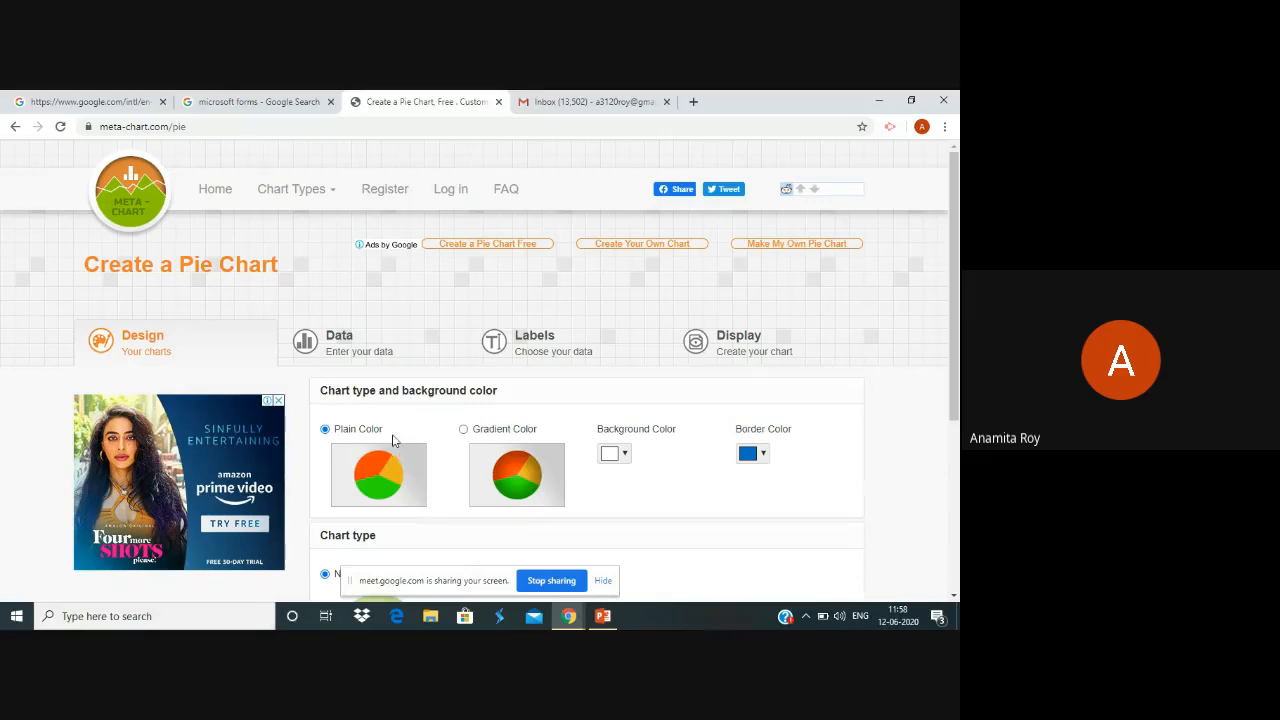
Set the number of slices in the pie chart's data set to 4.
{"action": "left_click", "coordinate": [350, 349]}
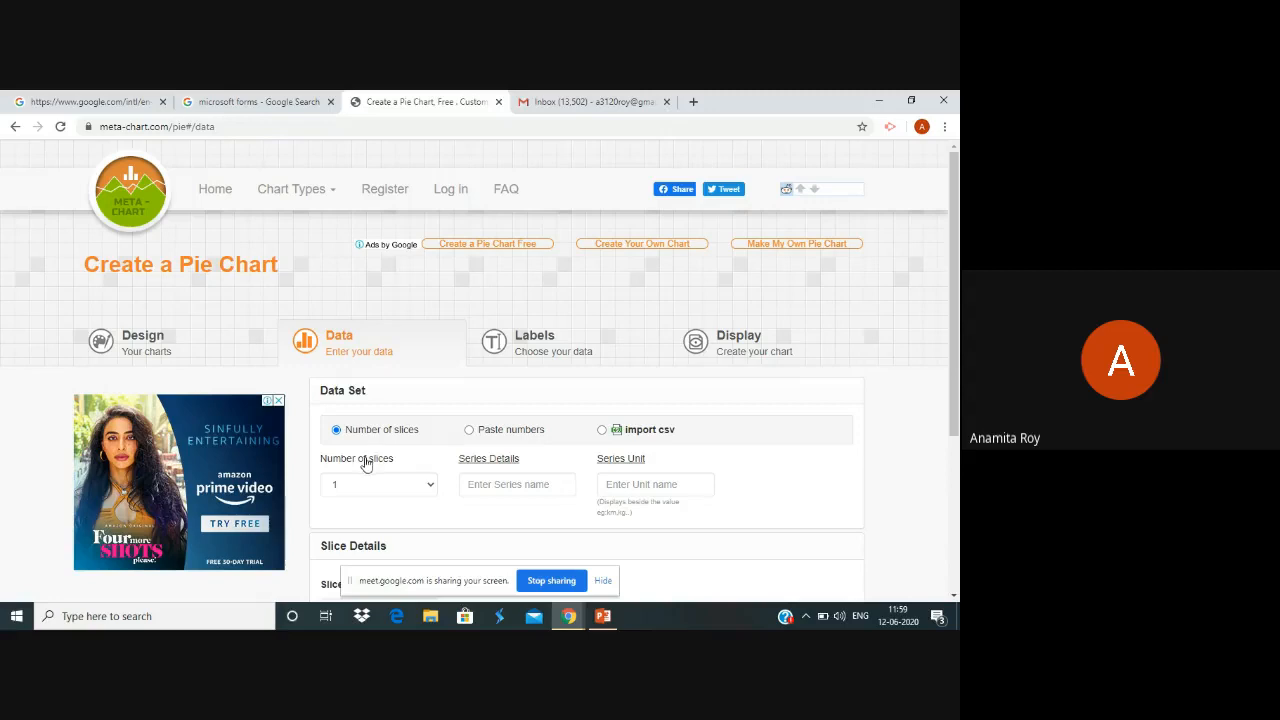
{"action": "left_click", "coordinate": [412, 484]}
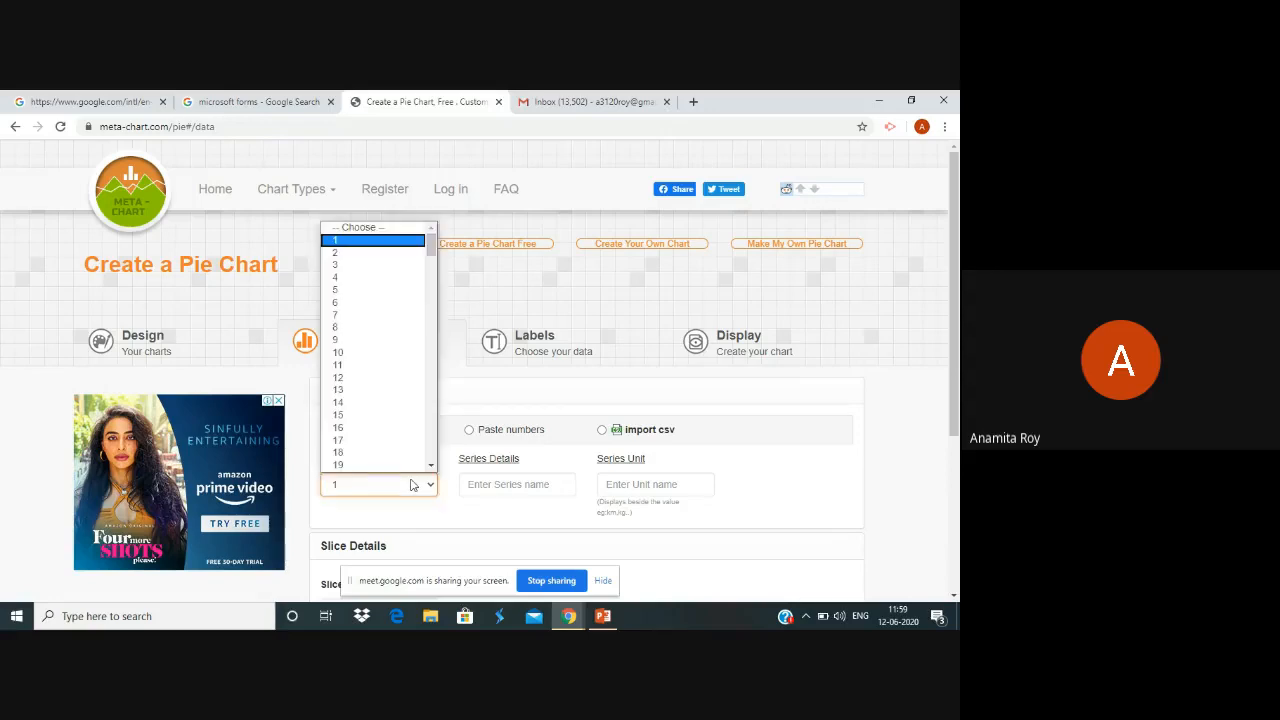
{"action": "left_click", "coordinate": [379, 278]}
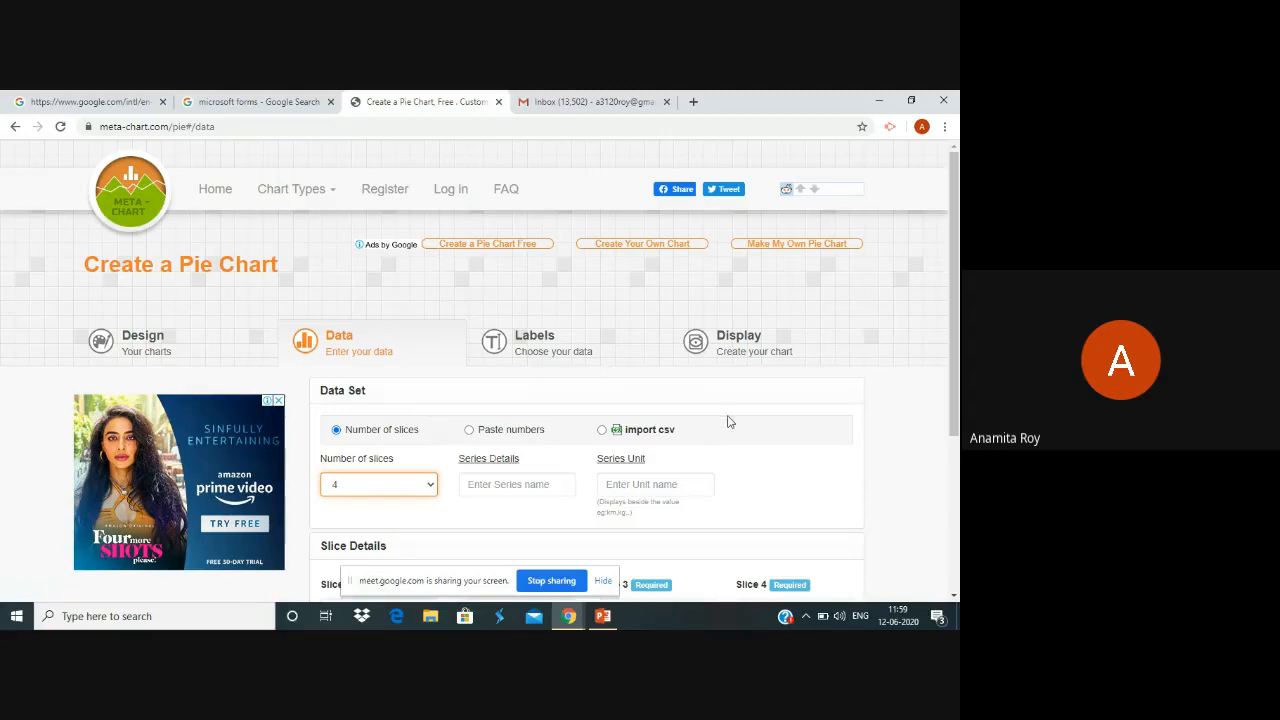
Name the four pie slices A, B, C and D in order.
{"action": "scroll", "coordinate": [950, 444], "scroll_direction": "down", "scroll_amount": 3}
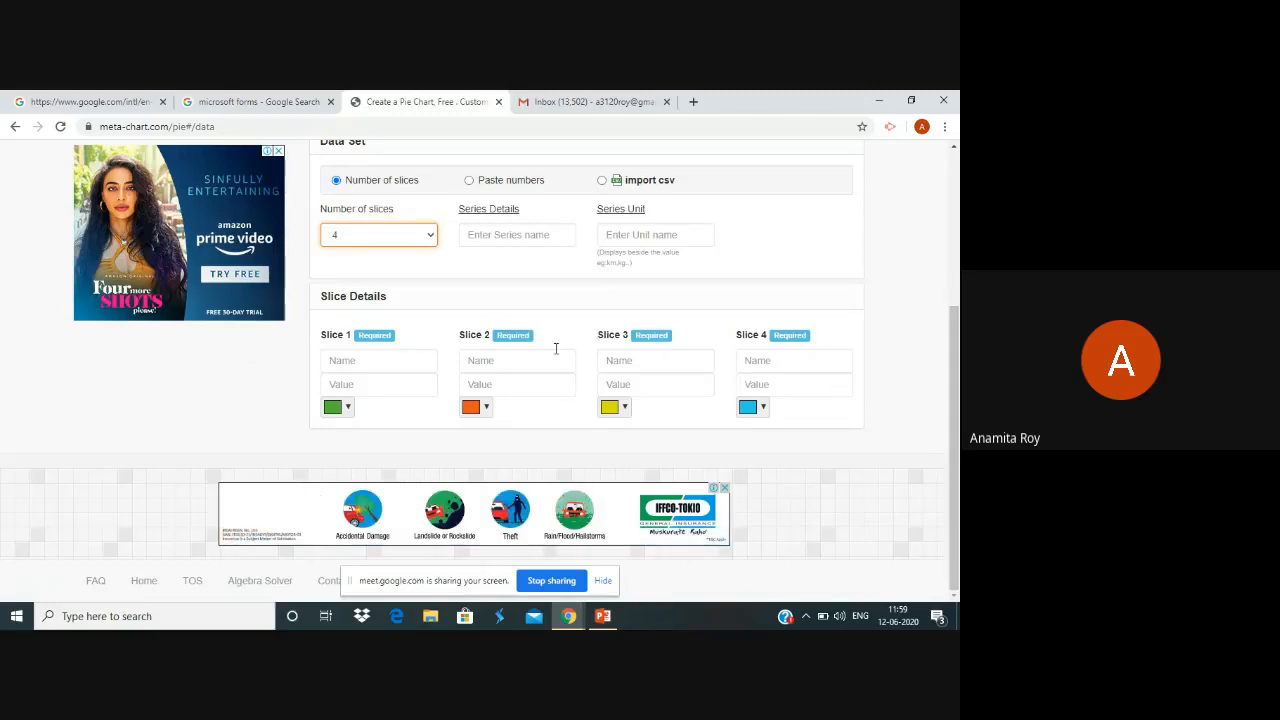
{"action": "left_click", "coordinate": [357, 358]}
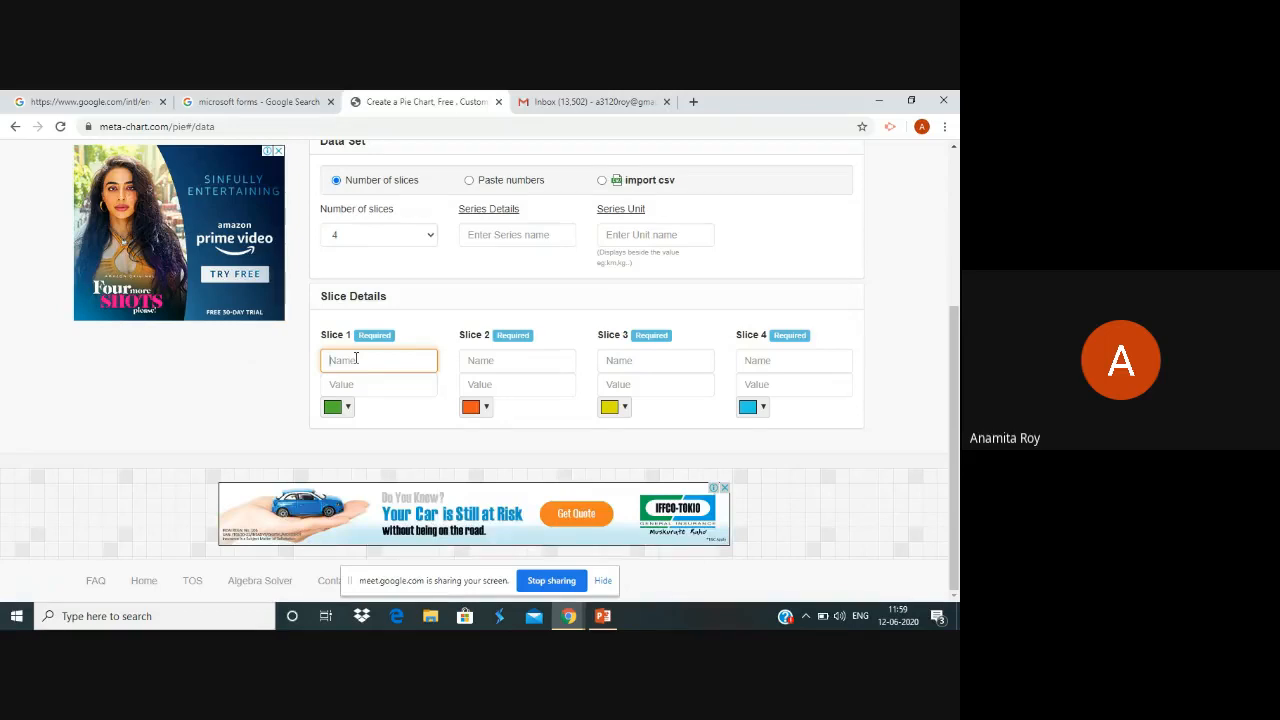
{"action": "type", "text": "A"}
{"action": "left_click", "coordinate": [466, 363]}
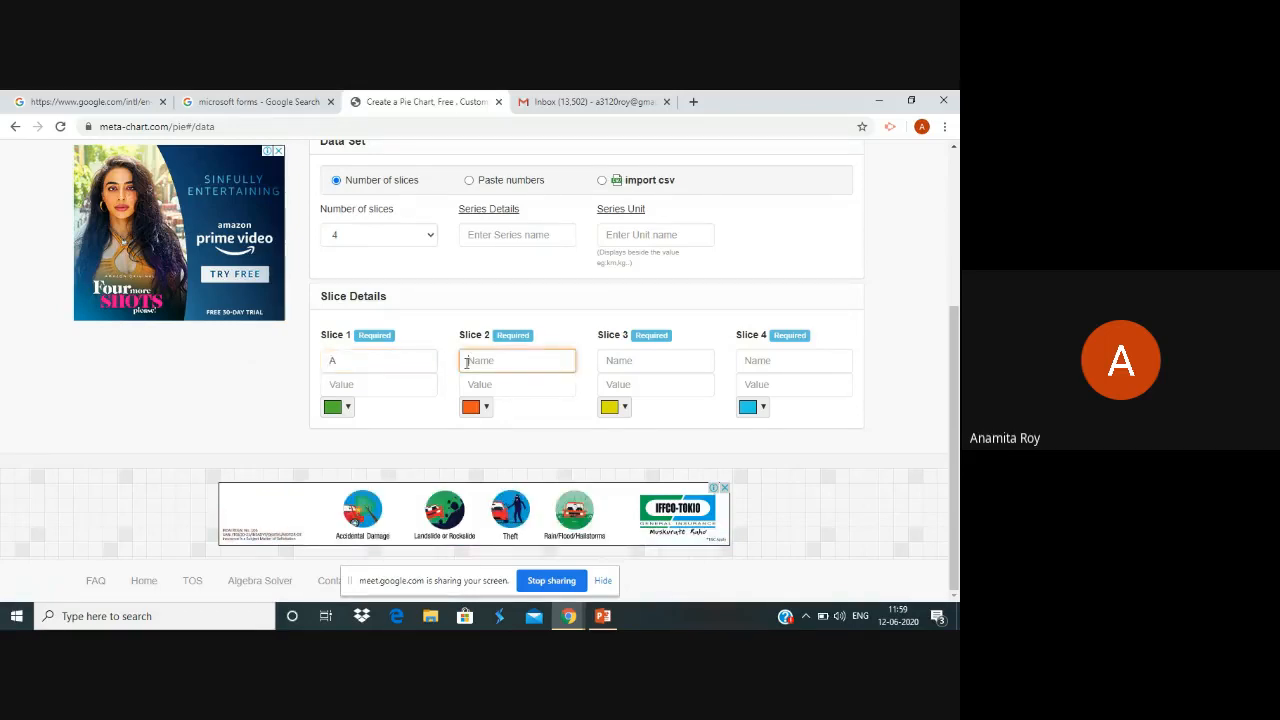
{"action": "type", "text": "B"}
{"action": "left_click", "coordinate": [621, 362]}
{"action": "type", "text": "C"}
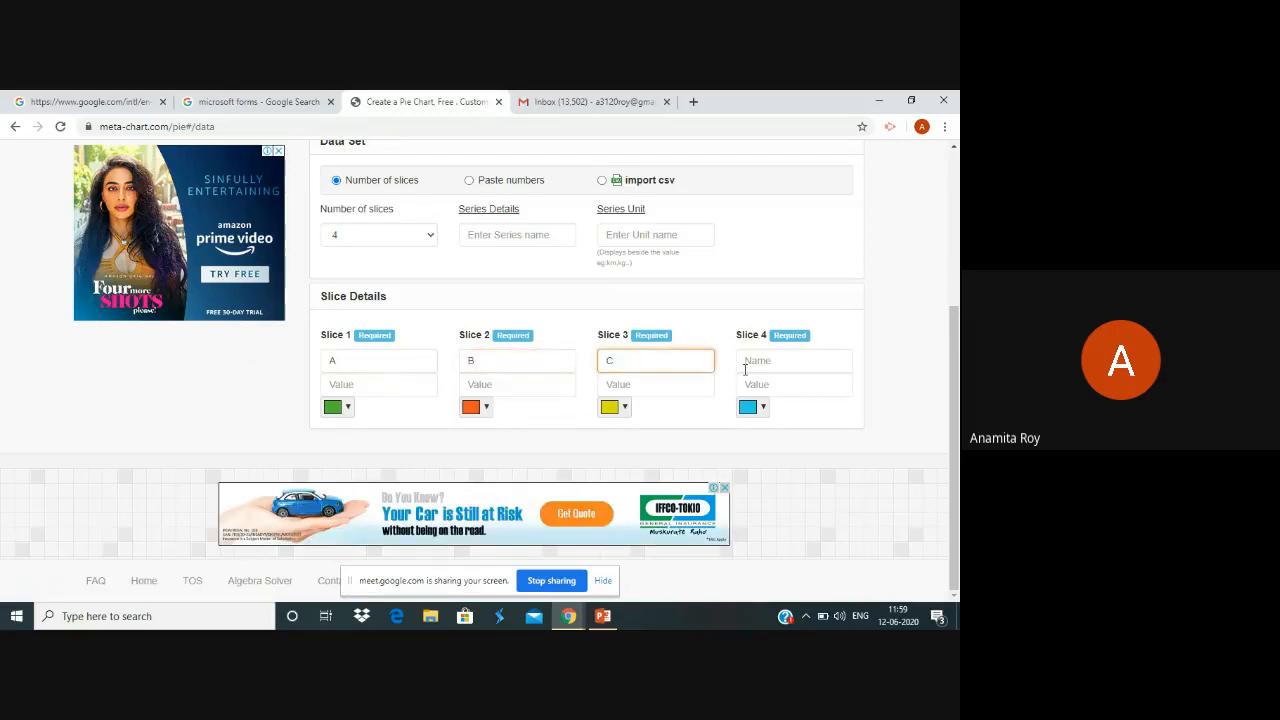
{"action": "left_click", "coordinate": [751, 366]}
{"action": "type", "text": "D"}
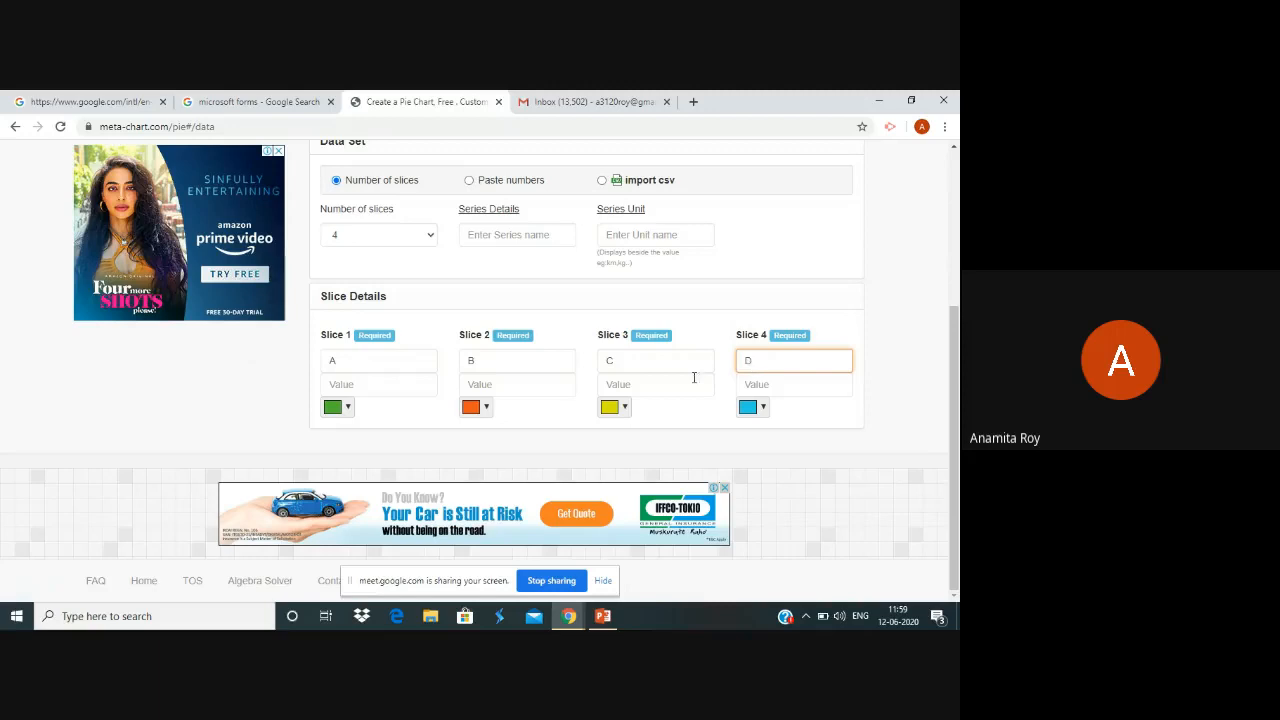
Enter the slice values 72 for A, 108 for B, 36 for C and 144 for D.
{"action": "left_click", "coordinate": [367, 384]}
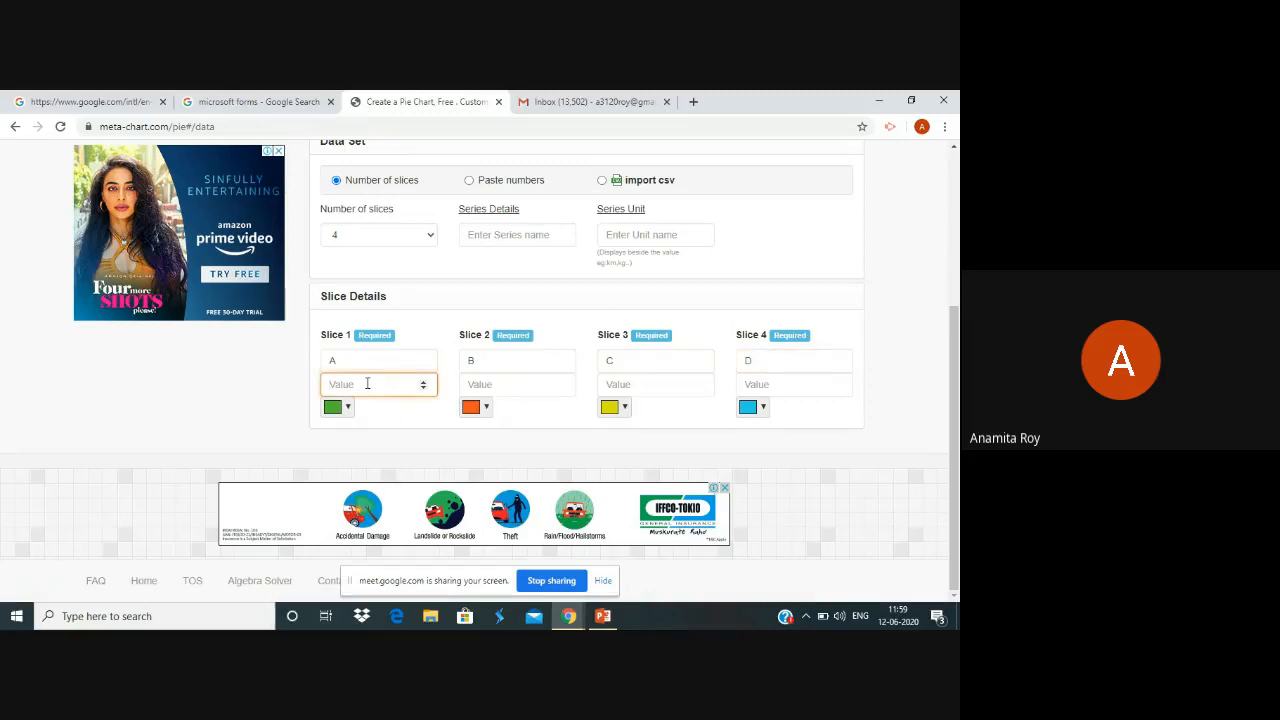
{"action": "type", "text": "72"}
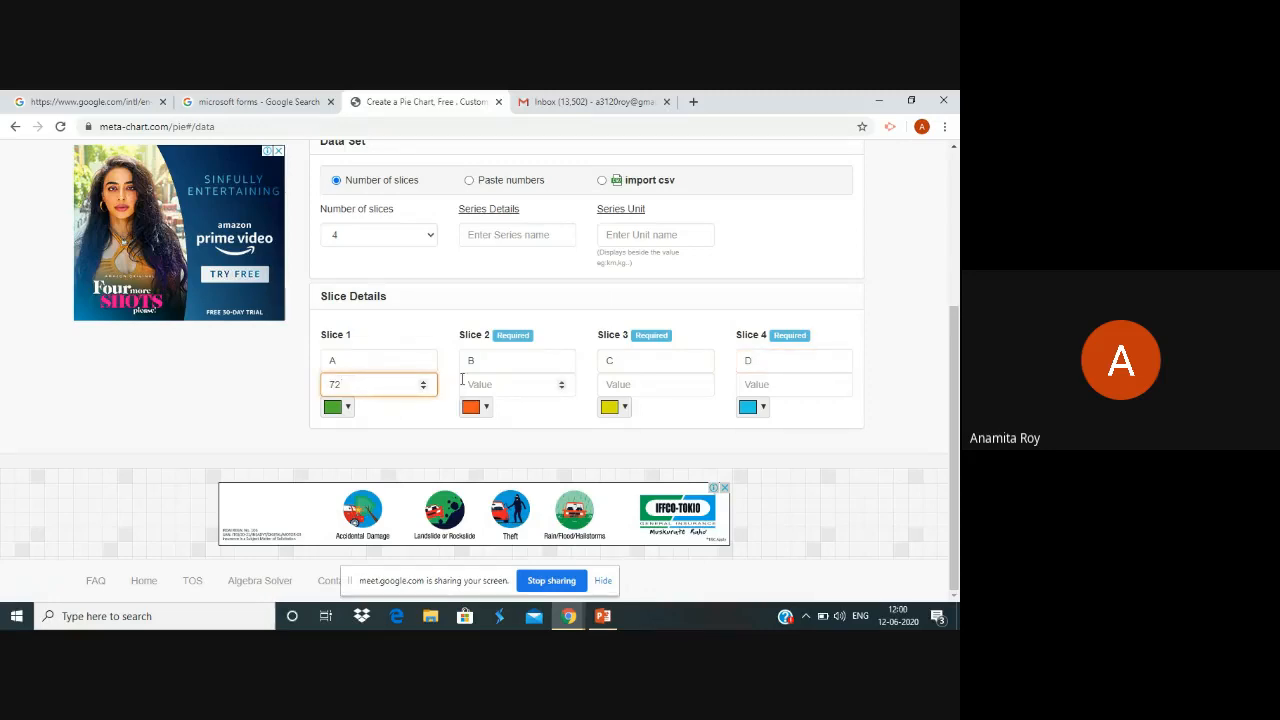
{"action": "left_click", "coordinate": [467, 384]}
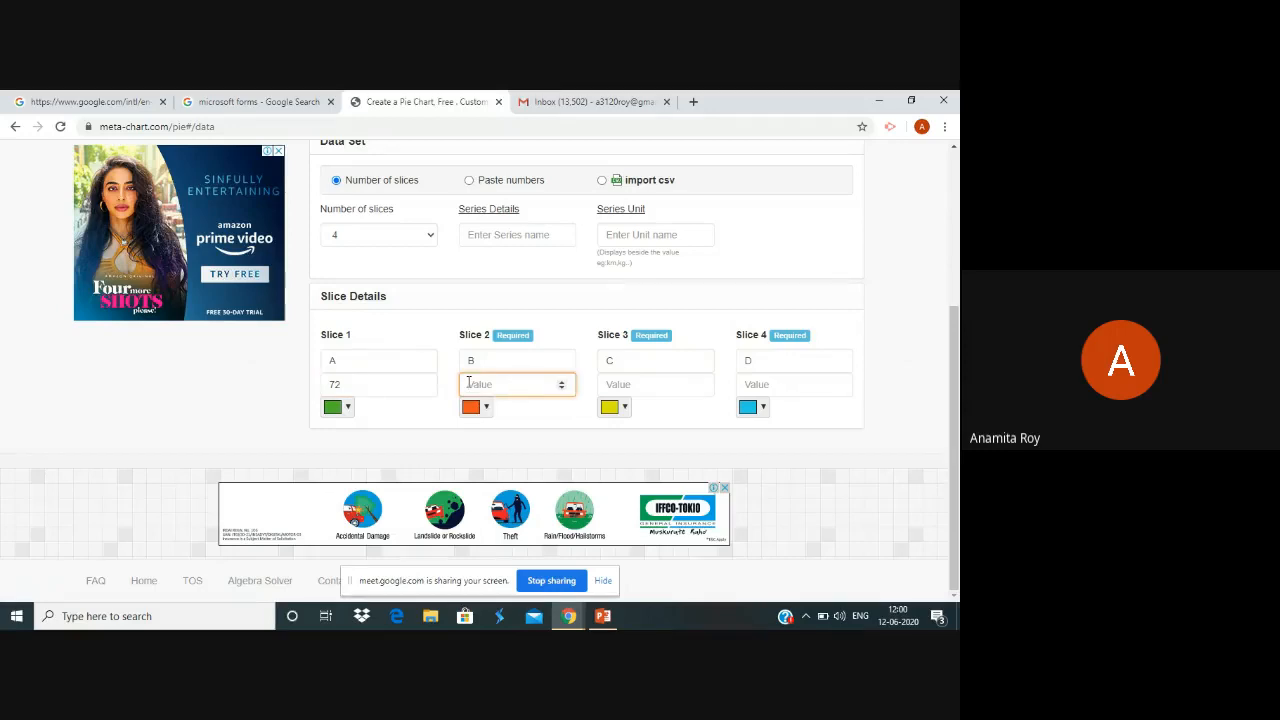
{"action": "type", "text": "108"}
{"action": "left_click", "coordinate": [607, 384]}
{"action": "type", "text": "36"}
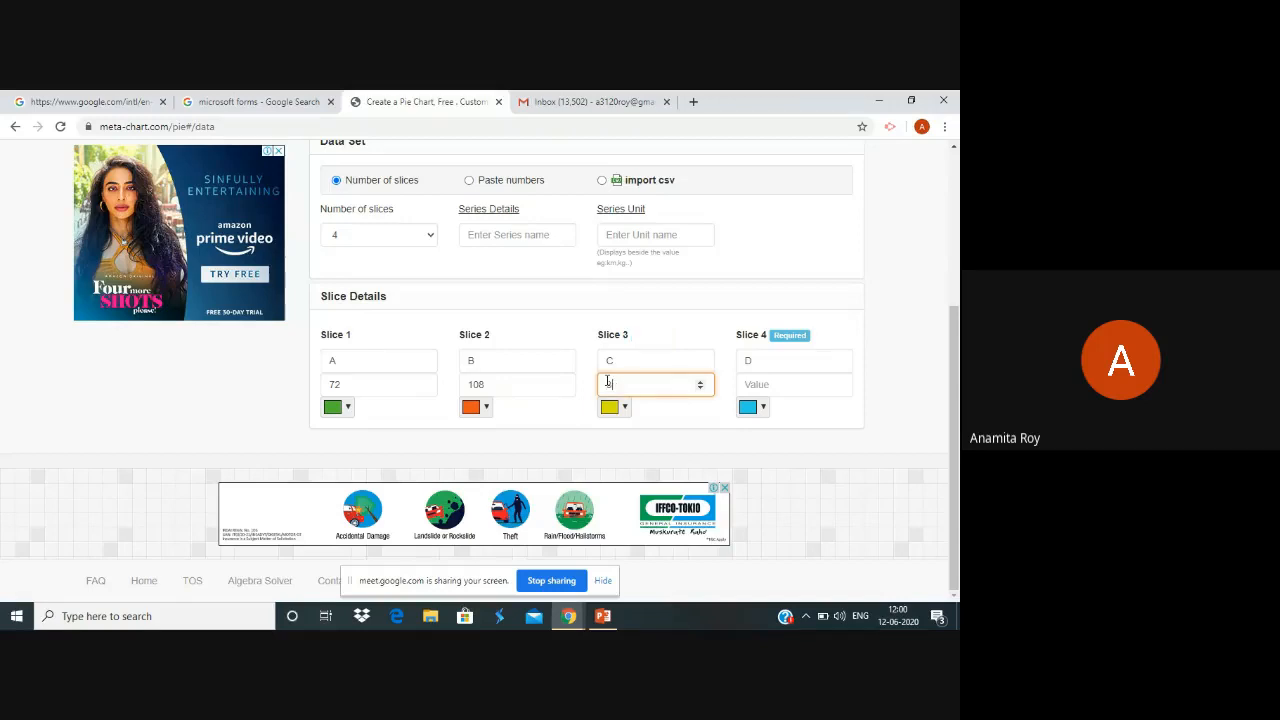
{"action": "left_click", "coordinate": [757, 384]}
{"action": "type", "text": "14"}
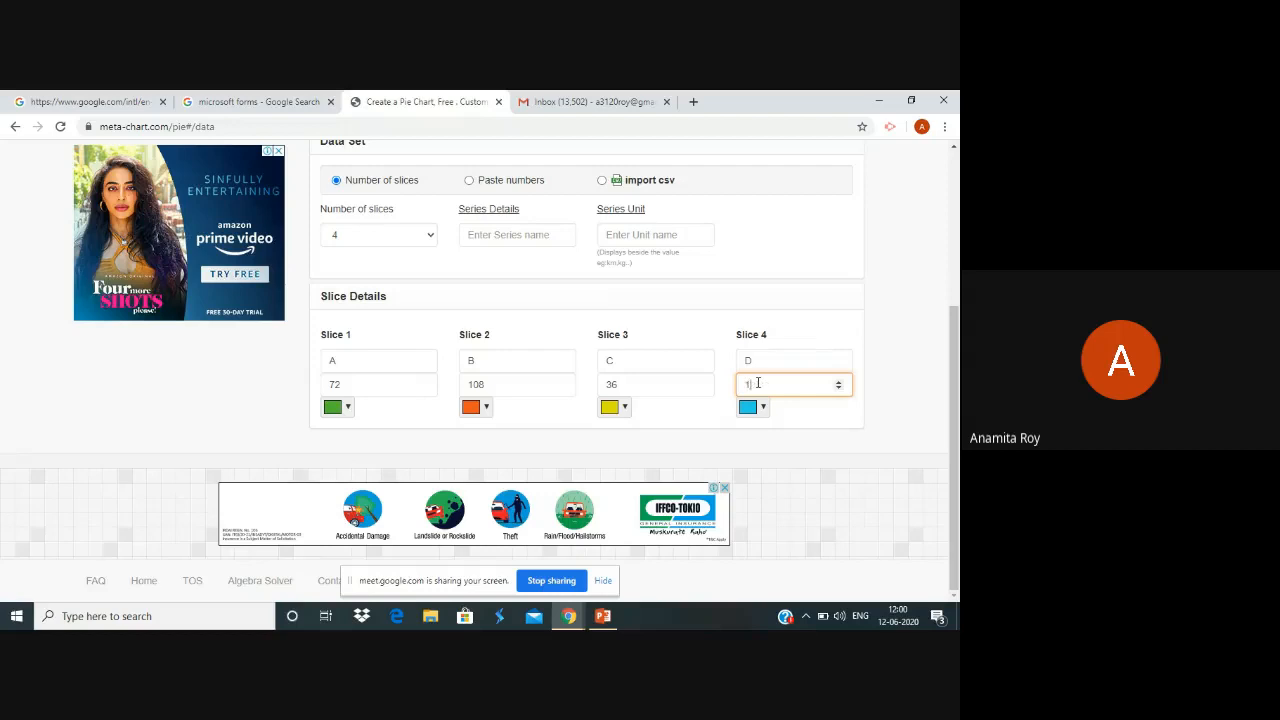
{"action": "type", "text": "4"}
Set the pie chart's graph title to ELECTION ANALYSIS and look over the remaining label settings.
{"action": "scroll", "coordinate": [952, 310], "scroll_direction": "up", "scroll_amount": 3}
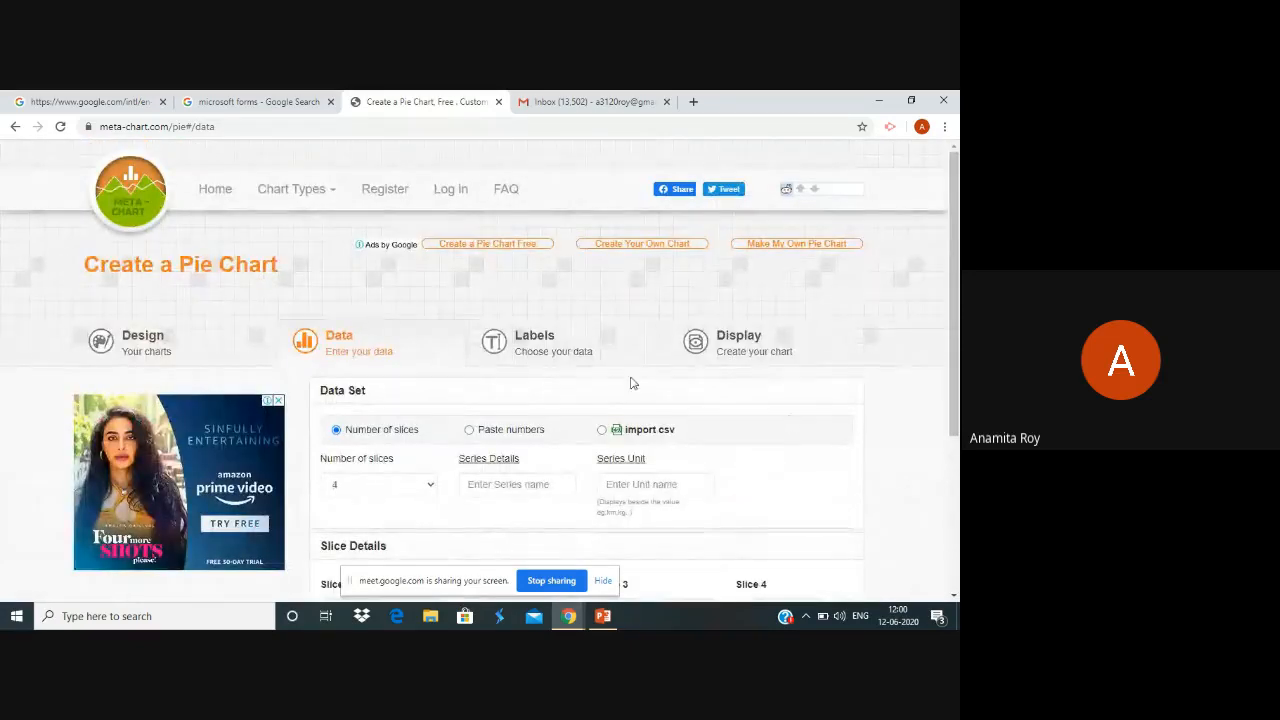
{"action": "left_click", "coordinate": [546, 355]}
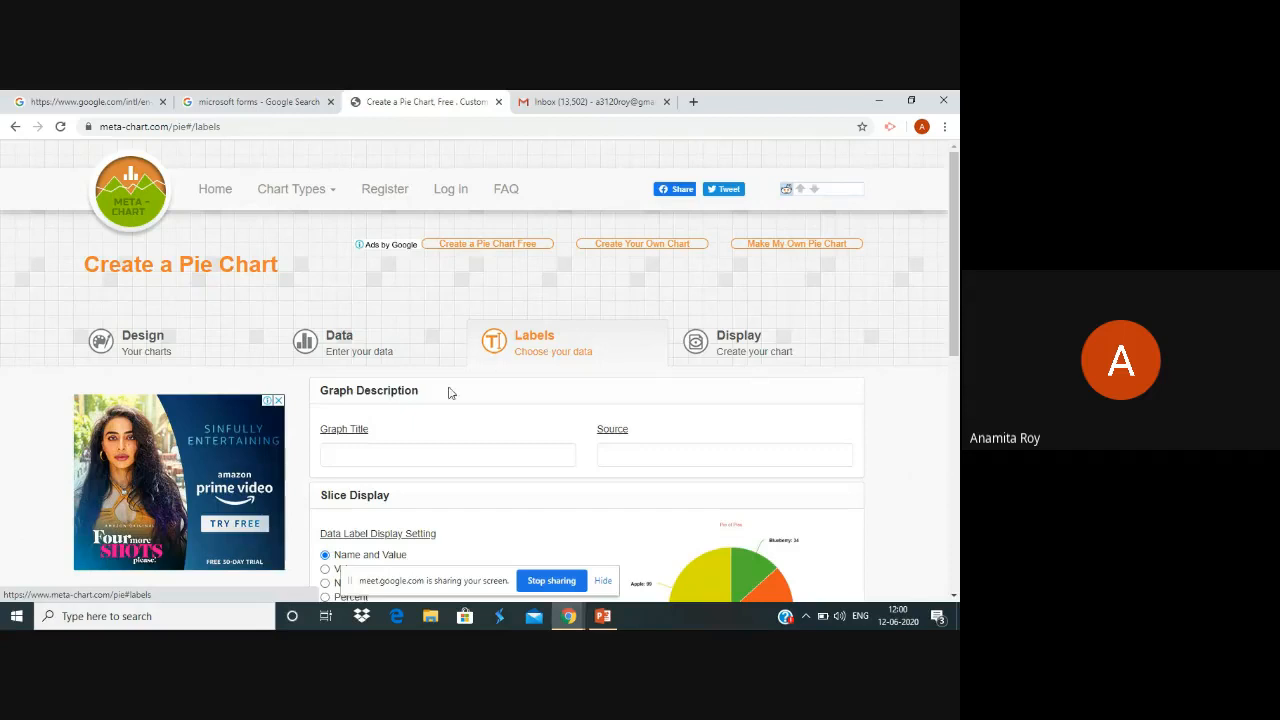
{"action": "left_click", "coordinate": [364, 452]}
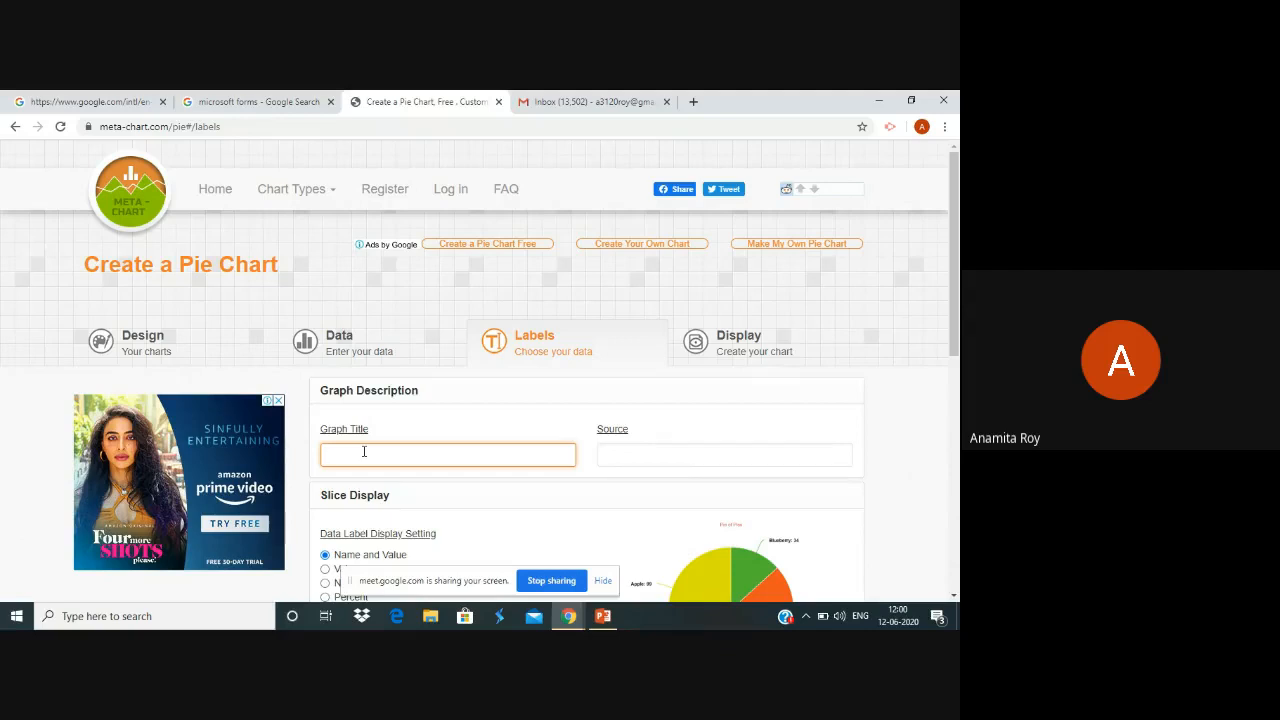
{"action": "type", "text": "ELECTION ANALYSIS"}
{"action": "left_click", "coordinate": [952, 390]}
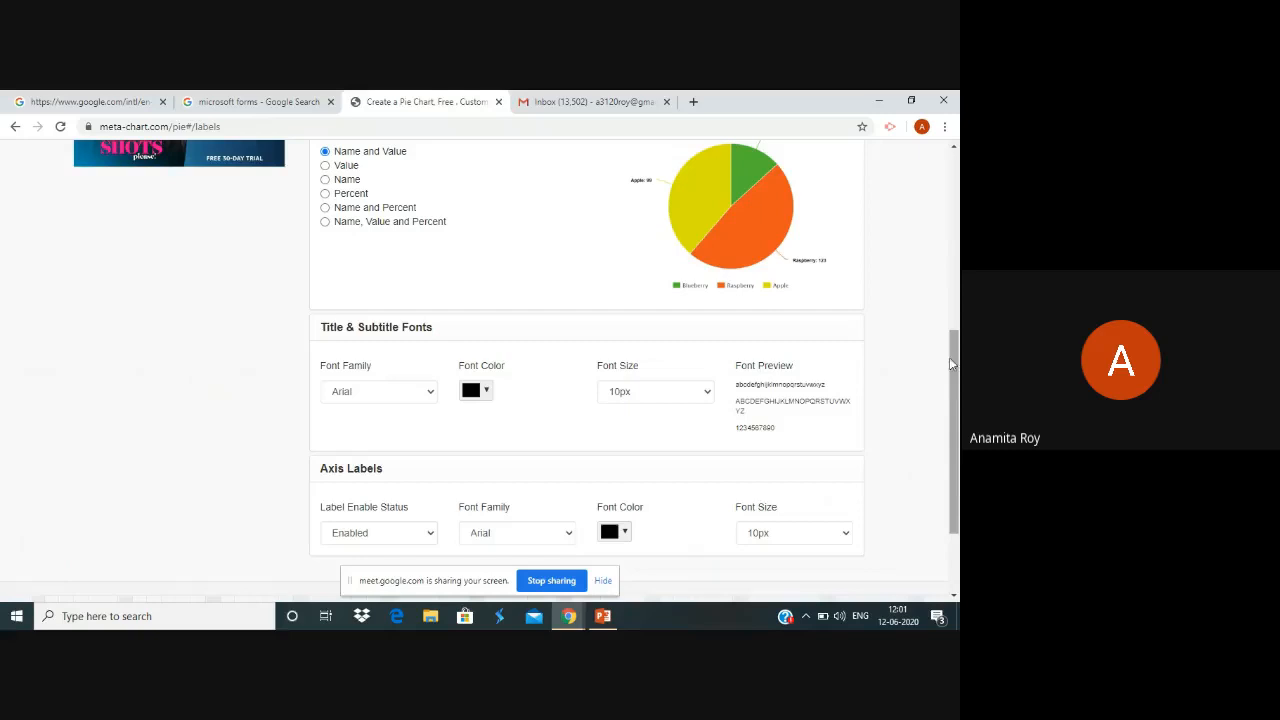
{"action": "left_click", "coordinate": [953, 313]}
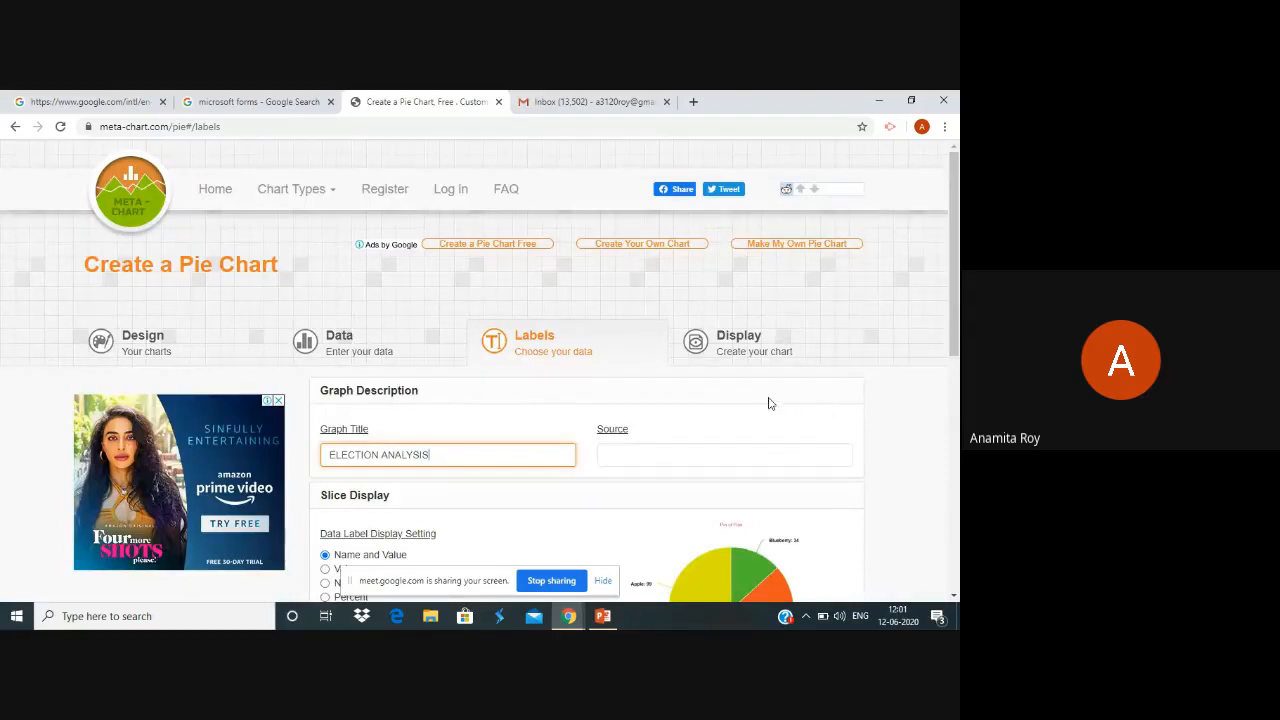
Generate the pie chart and view it in full with its labels and legend.
{"action": "left_click", "coordinate": [736, 347]}
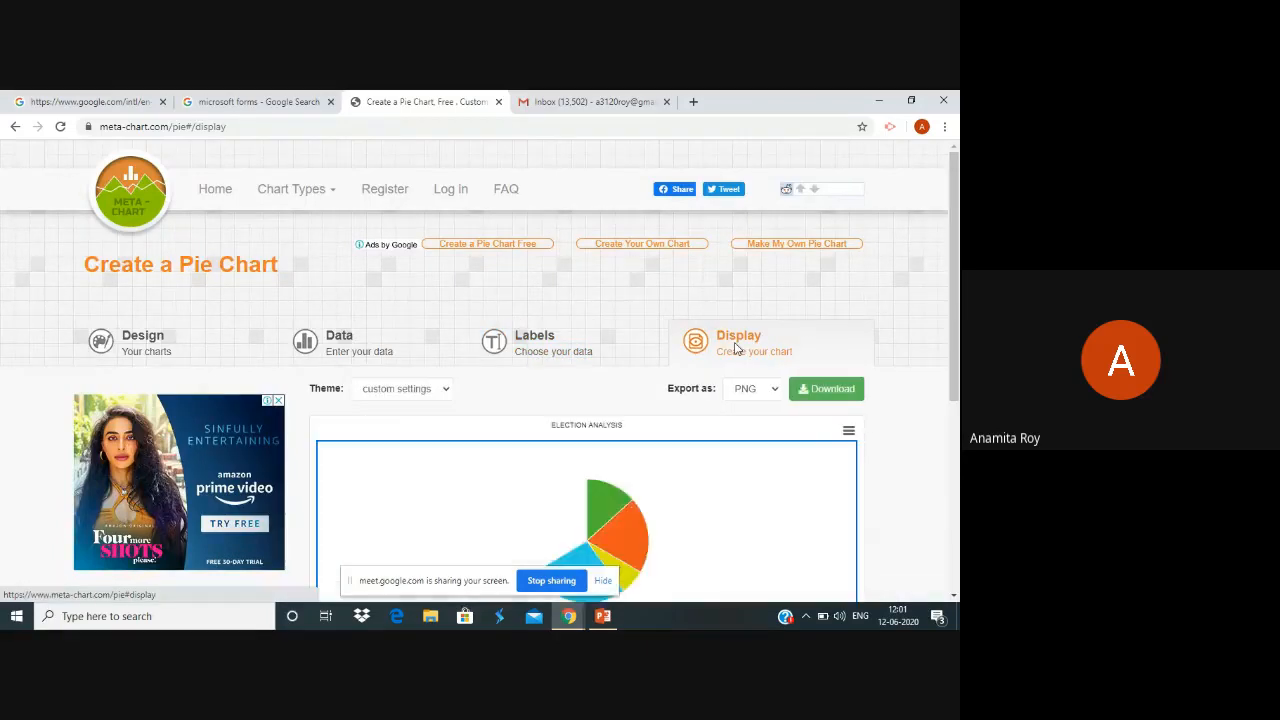
{"action": "left_click", "coordinate": [955, 424]}
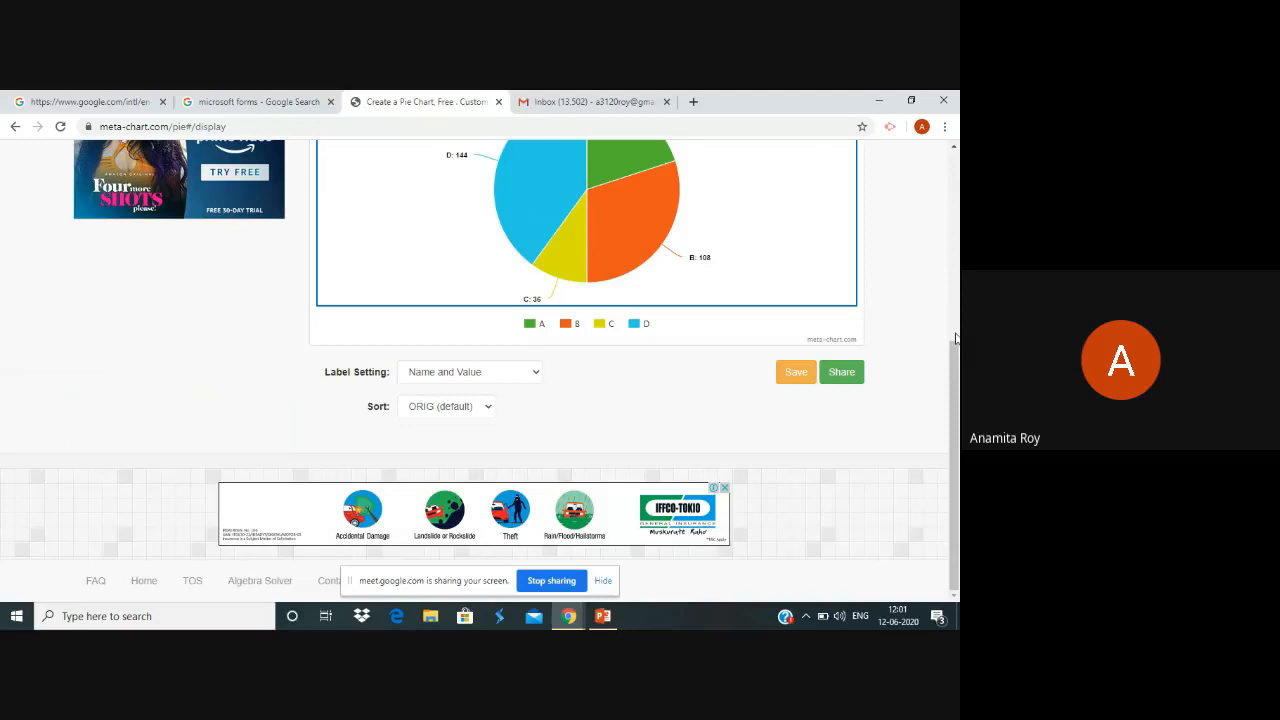
{"action": "scroll", "coordinate": [955, 338], "scroll_direction": "up", "scroll_amount": 3}
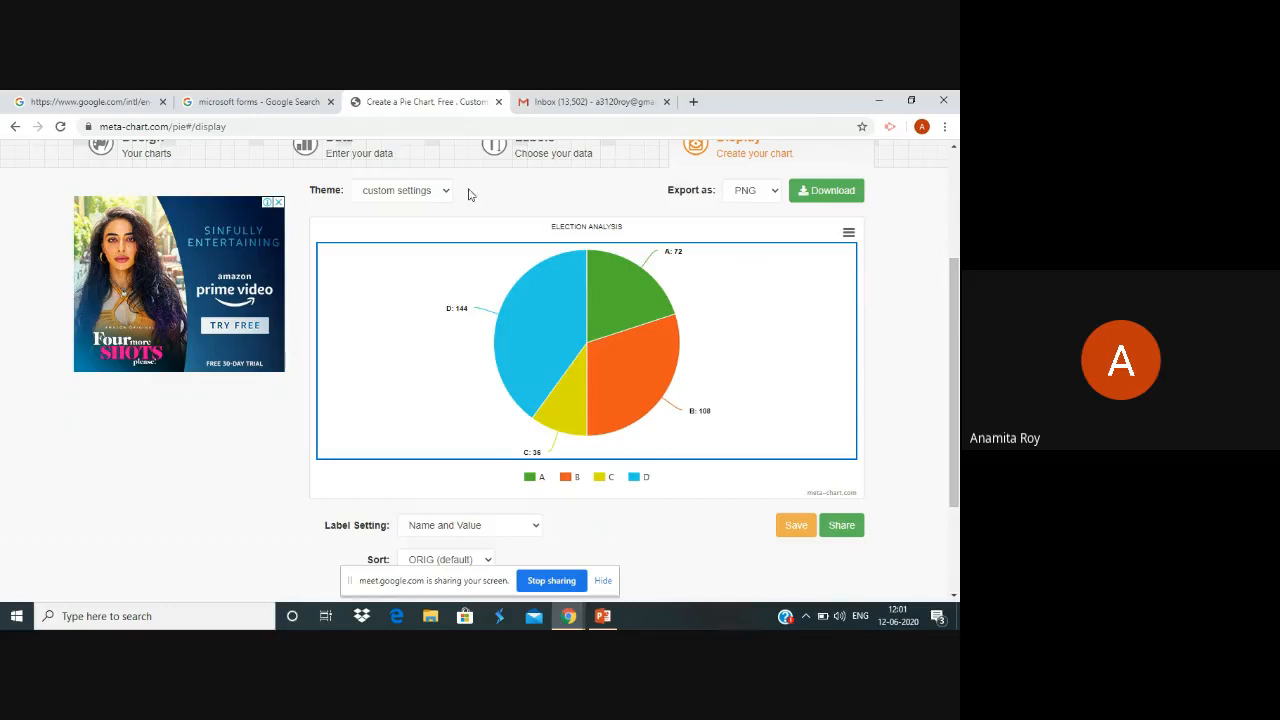
Return to the Meta-Chart home page and start a new single bar chart.
{"action": "left_click", "coordinate": [15, 128]}
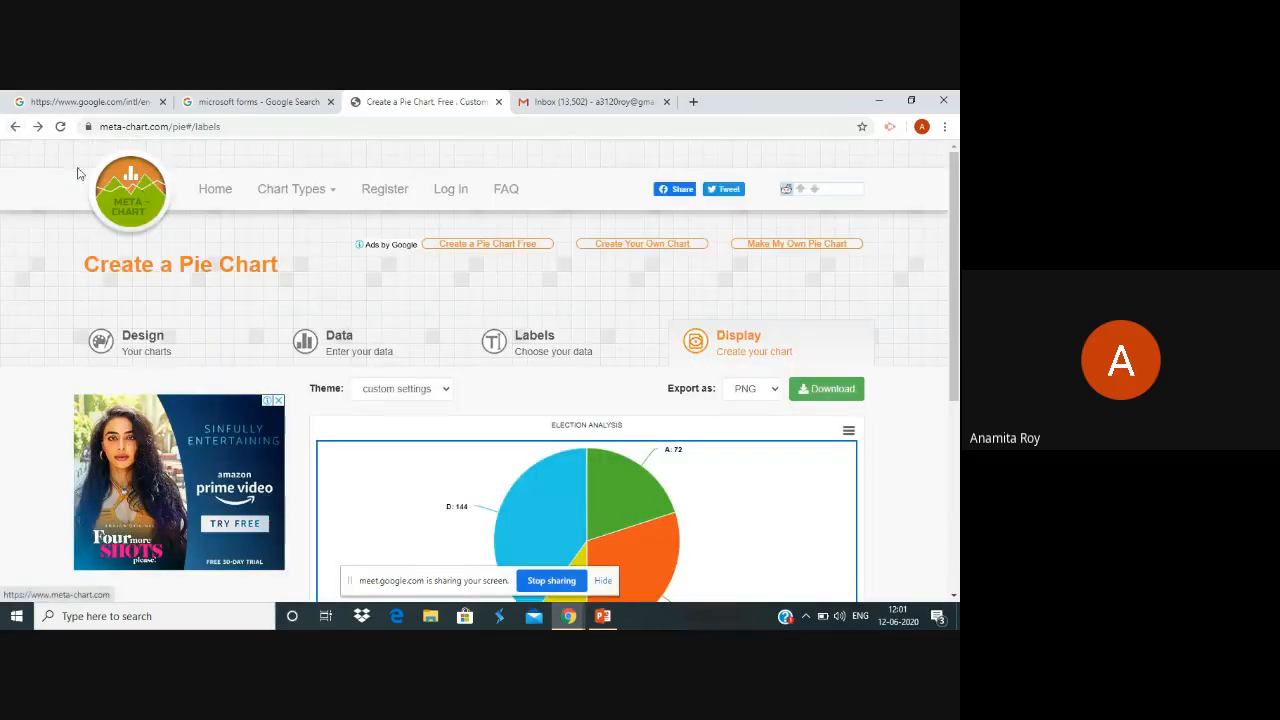
{"action": "left_click", "coordinate": [15, 128]}
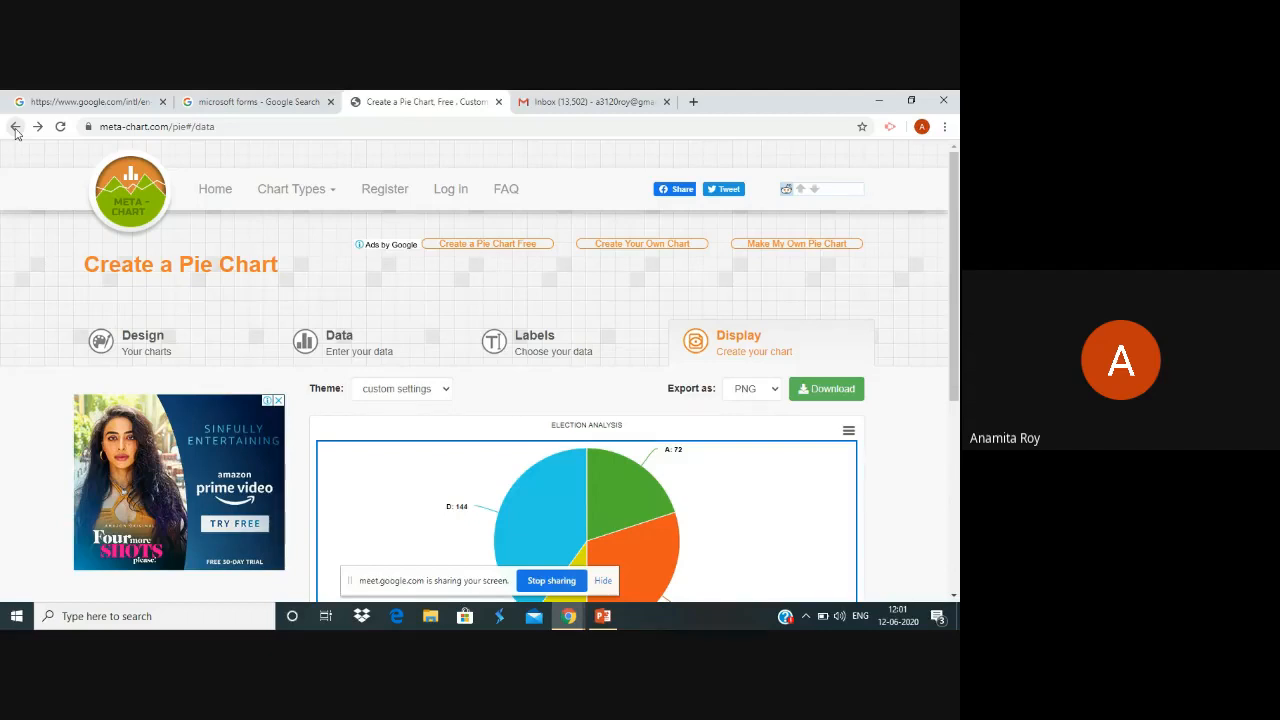
{"action": "left_click", "coordinate": [15, 128]}
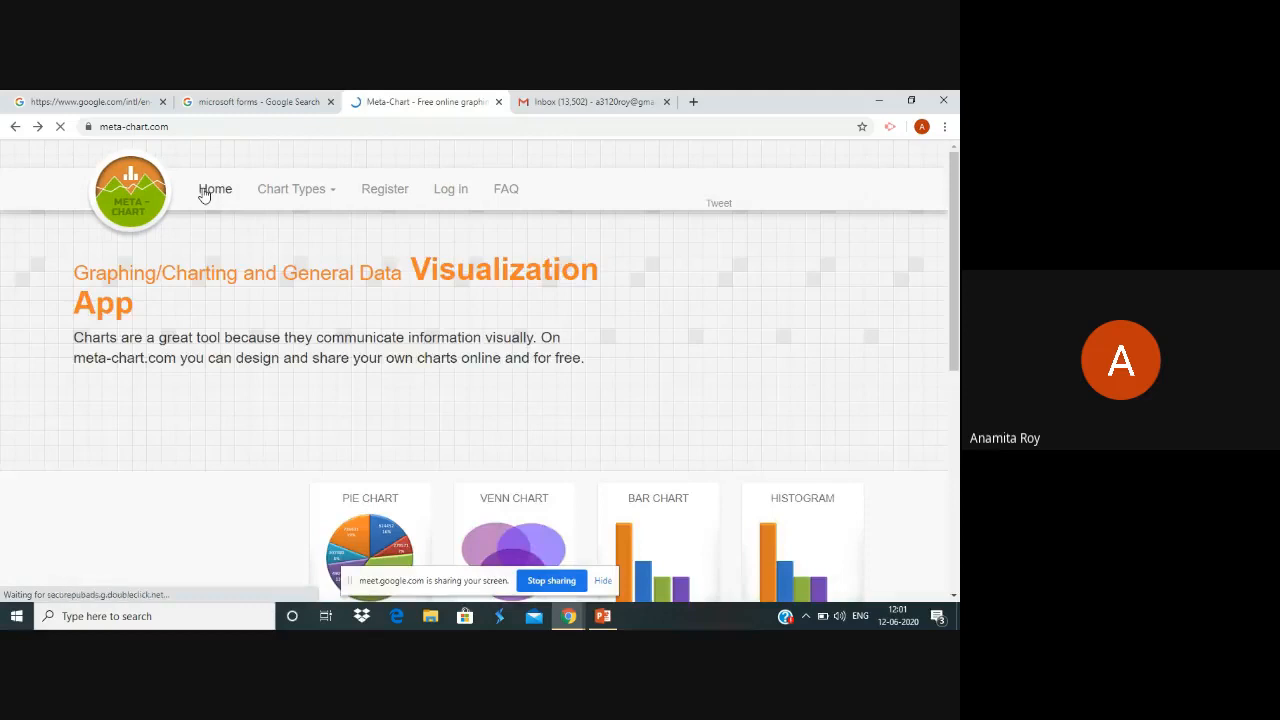
{"action": "left_click", "coordinate": [332, 197]}
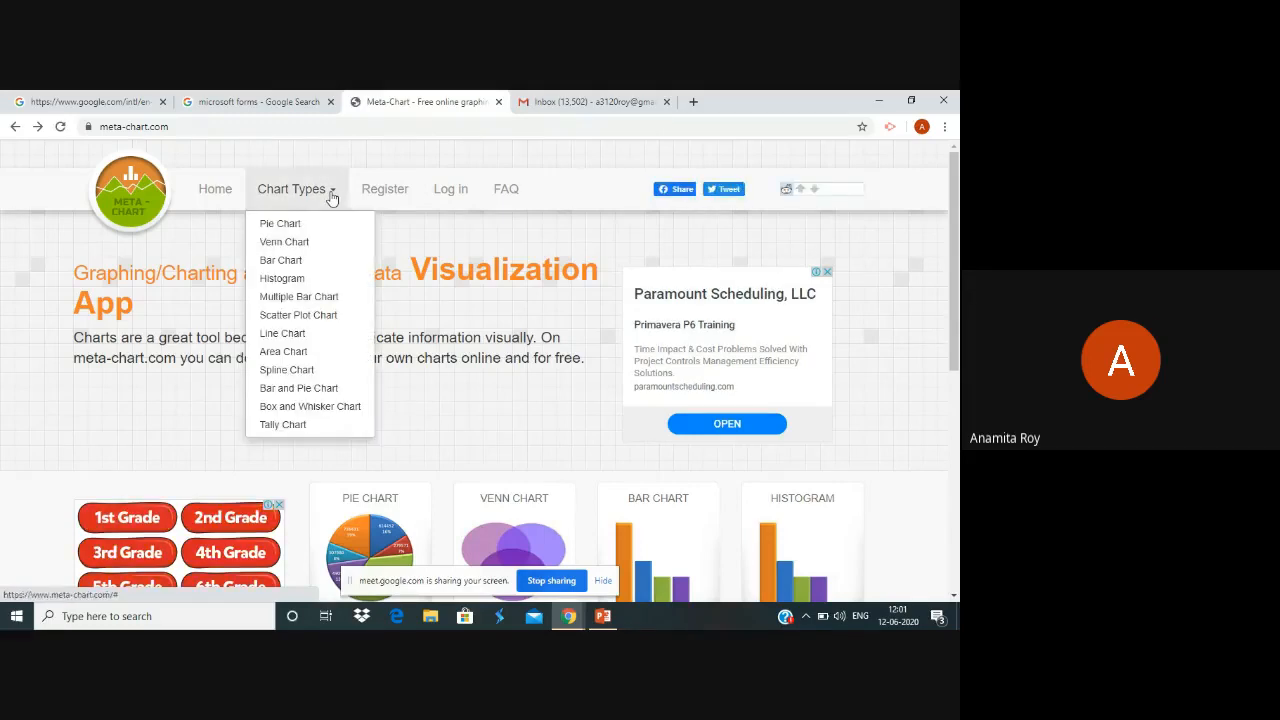
{"action": "double_click", "coordinate": [307, 266]}
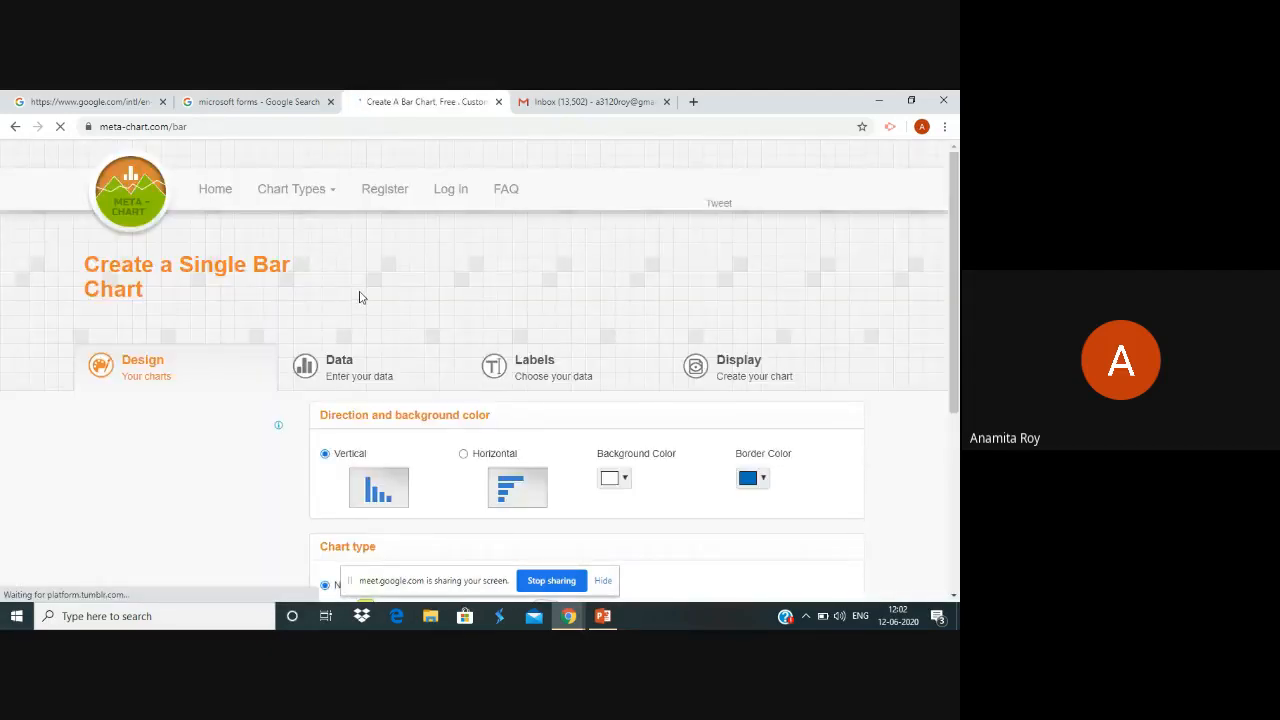
Set the number of items in the bar chart's data set to 5.
{"action": "left_click", "coordinate": [340, 365]}
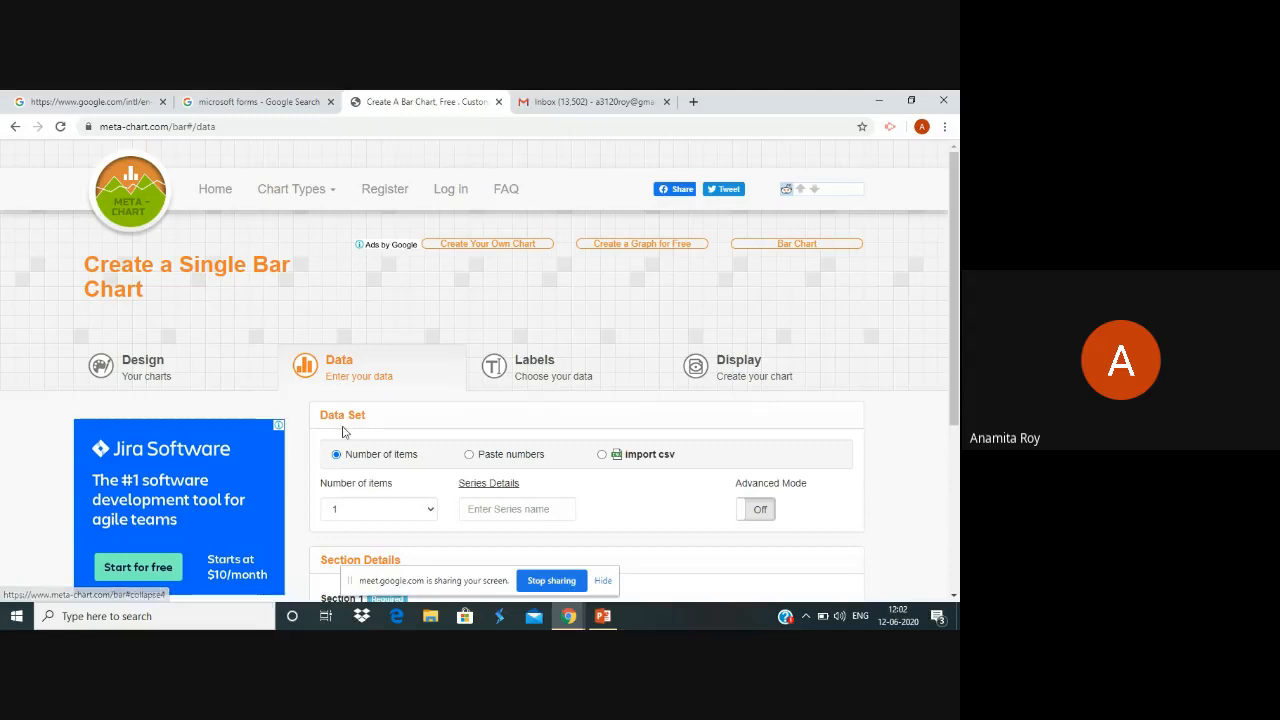
{"action": "left_click", "coordinate": [432, 519]}
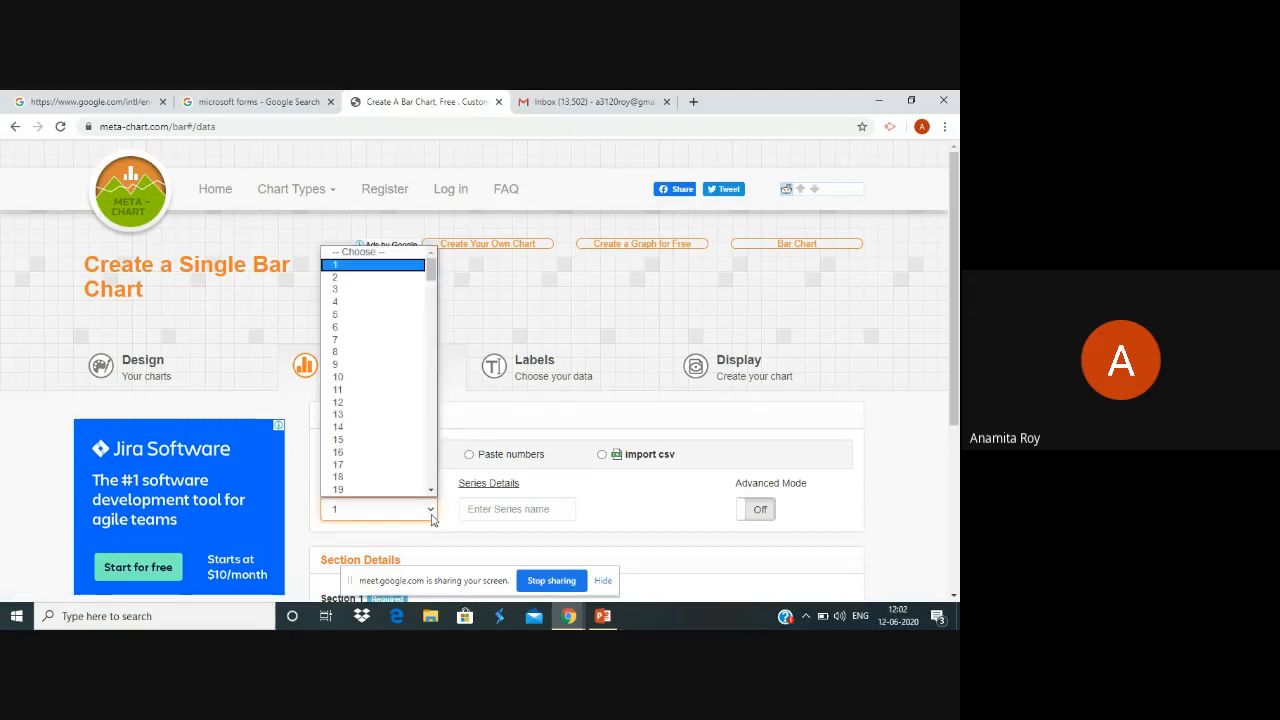
{"action": "left_click", "coordinate": [386, 316]}
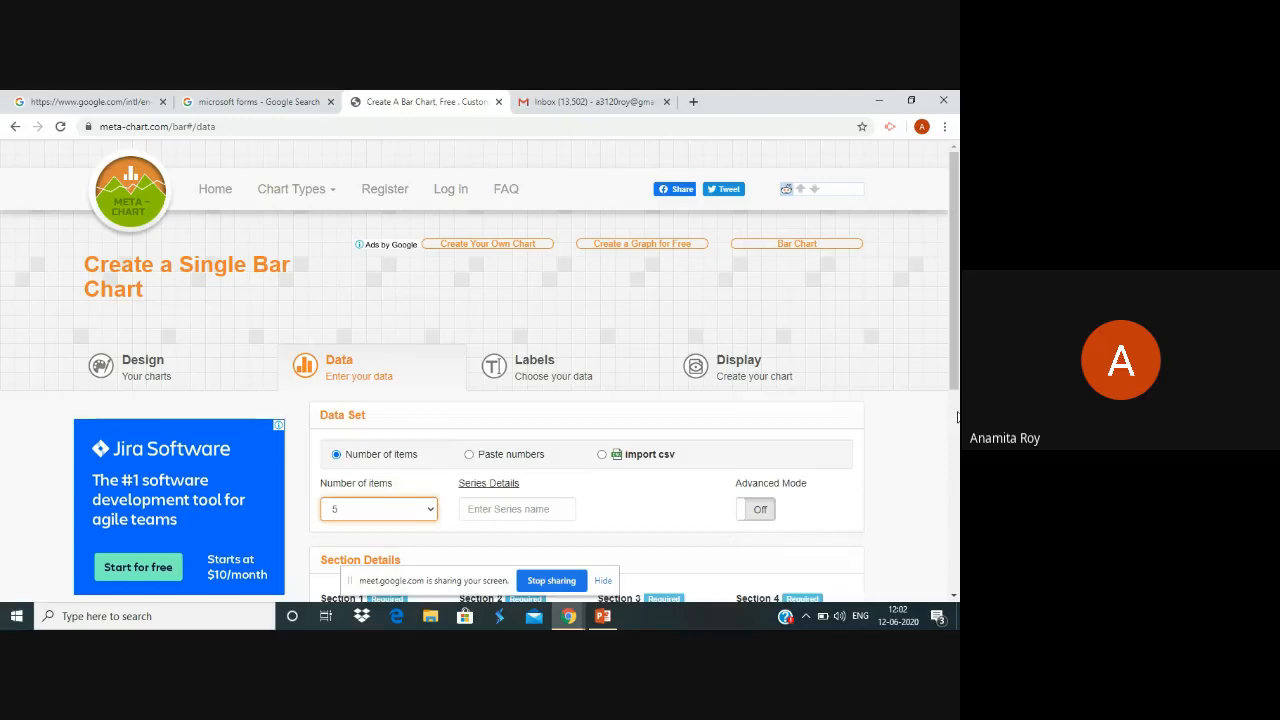
Name the five sections of the bar chart's data set P, Q, R, S and T.
{"action": "left_click", "coordinate": [957, 417]}
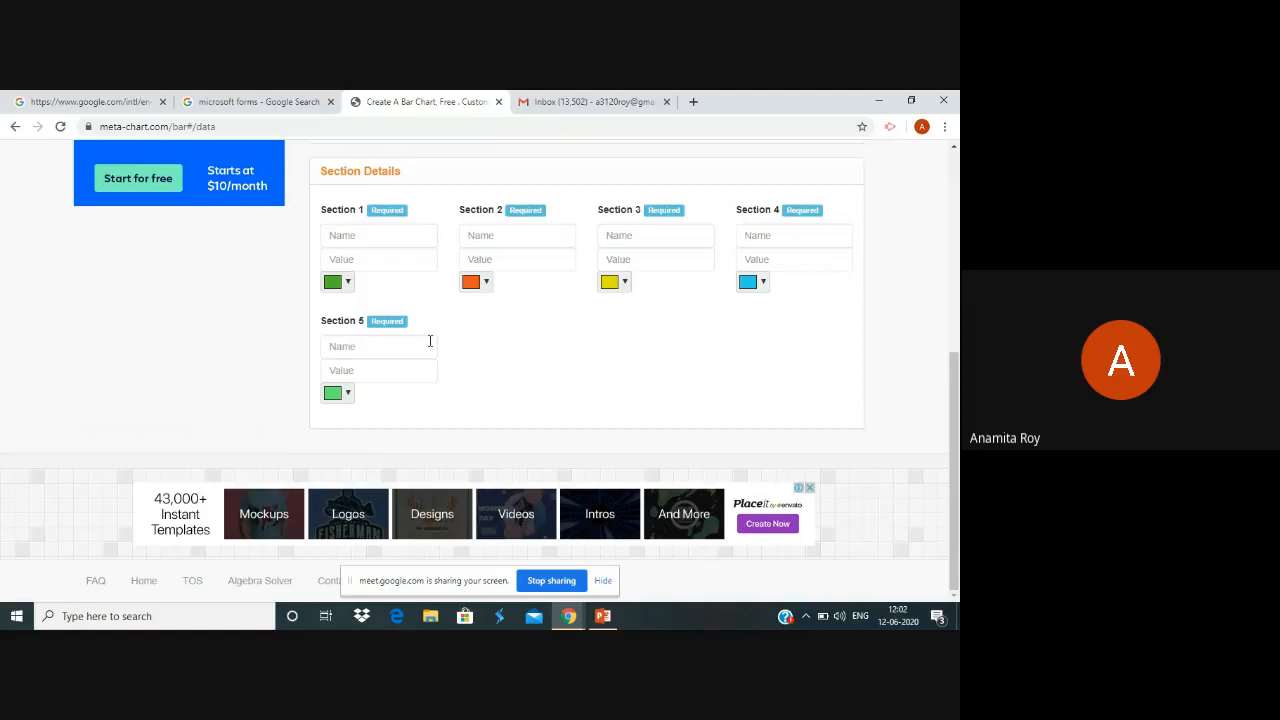
{"action": "left_click", "coordinate": [353, 242]}
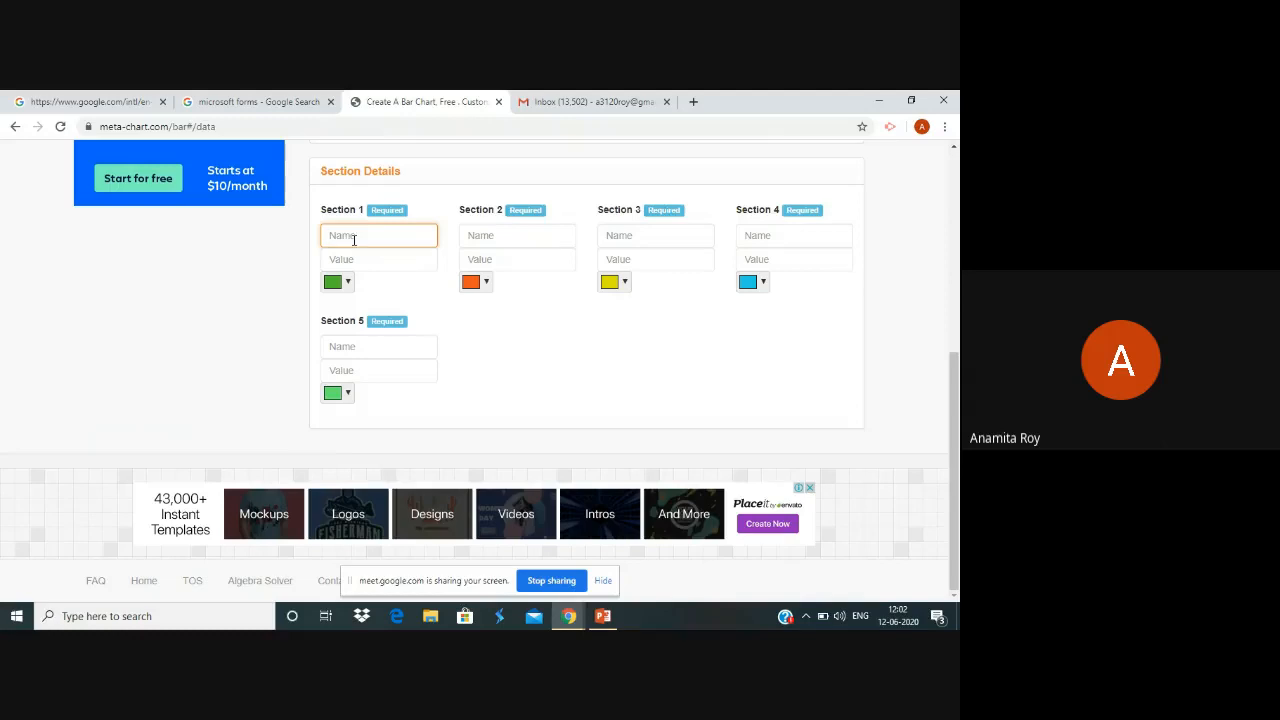
{"action": "type", "text": "P"}
{"action": "left_click", "coordinate": [485, 242]}
{"action": "type", "text": "Q"}
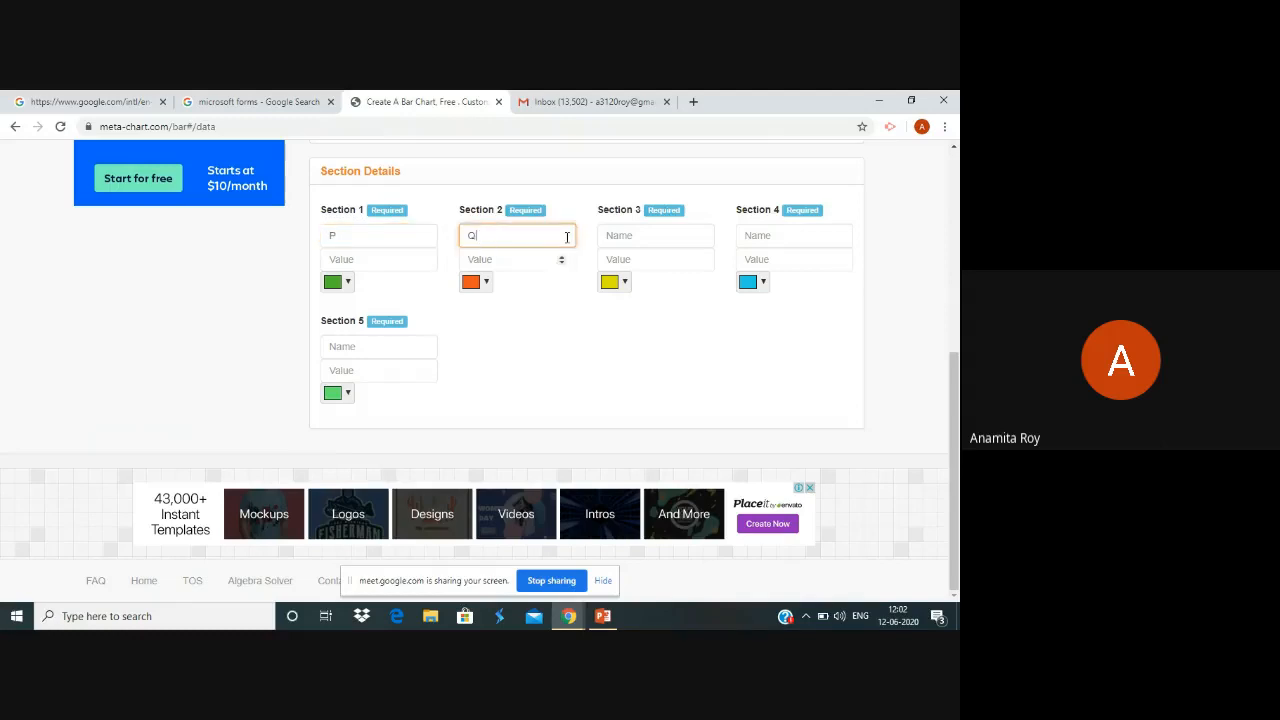
{"action": "left_click", "coordinate": [617, 235]}
{"action": "type", "text": "R"}
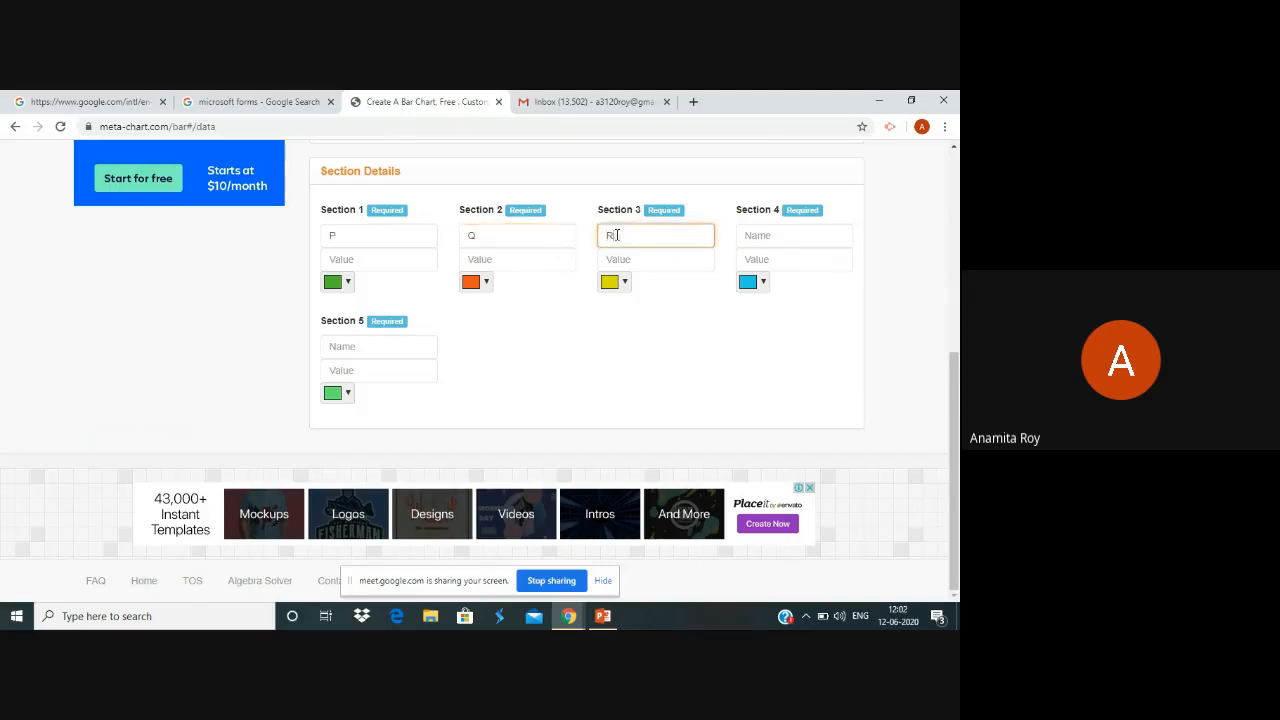
{"action": "left_click", "coordinate": [759, 240]}
{"action": "type", "text": "S"}
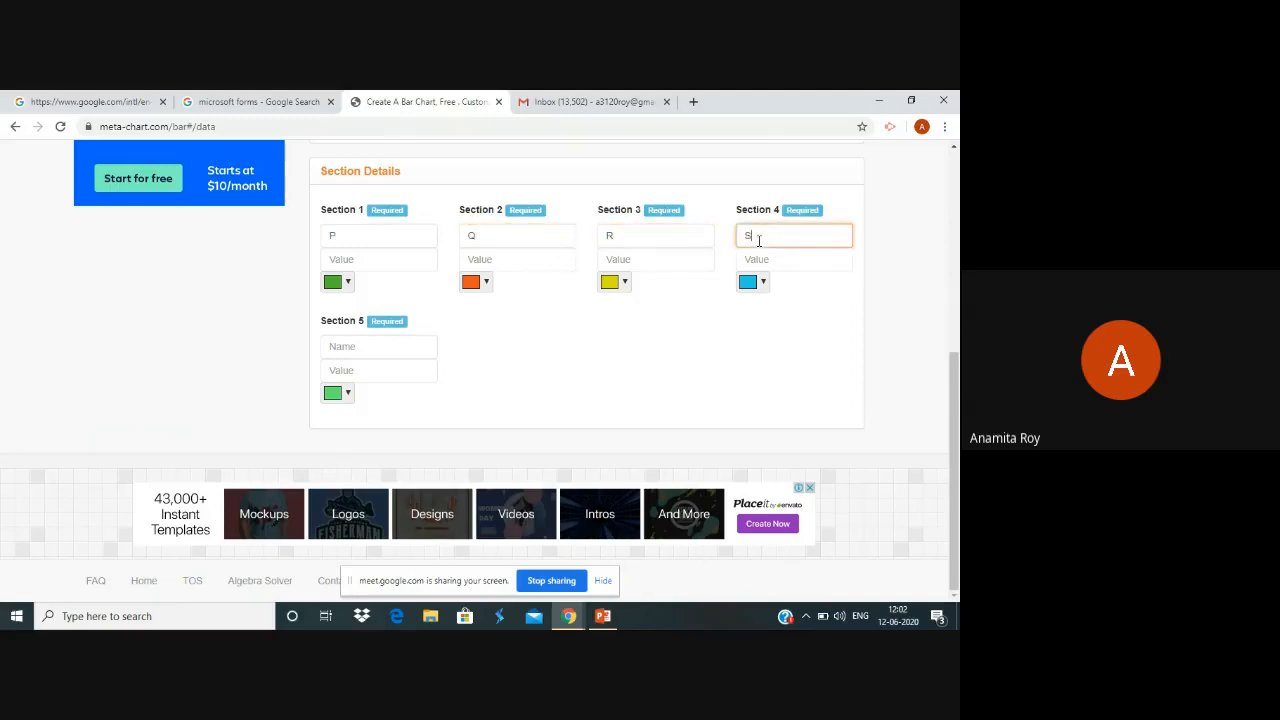
{"action": "left_click", "coordinate": [336, 342]}
{"action": "type", "text": "T"}
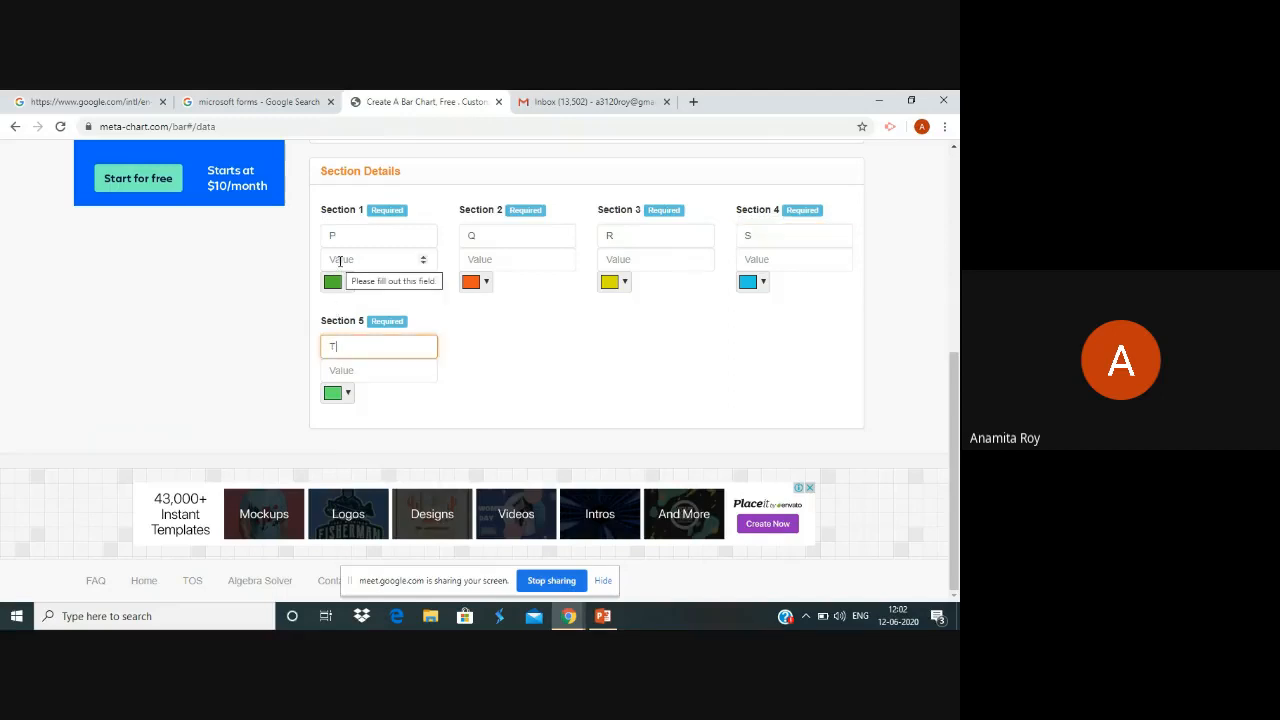
Enter the values 12, 25, 10 and 35 for sections P, Q, R and S.
{"action": "type", "text": "12"}
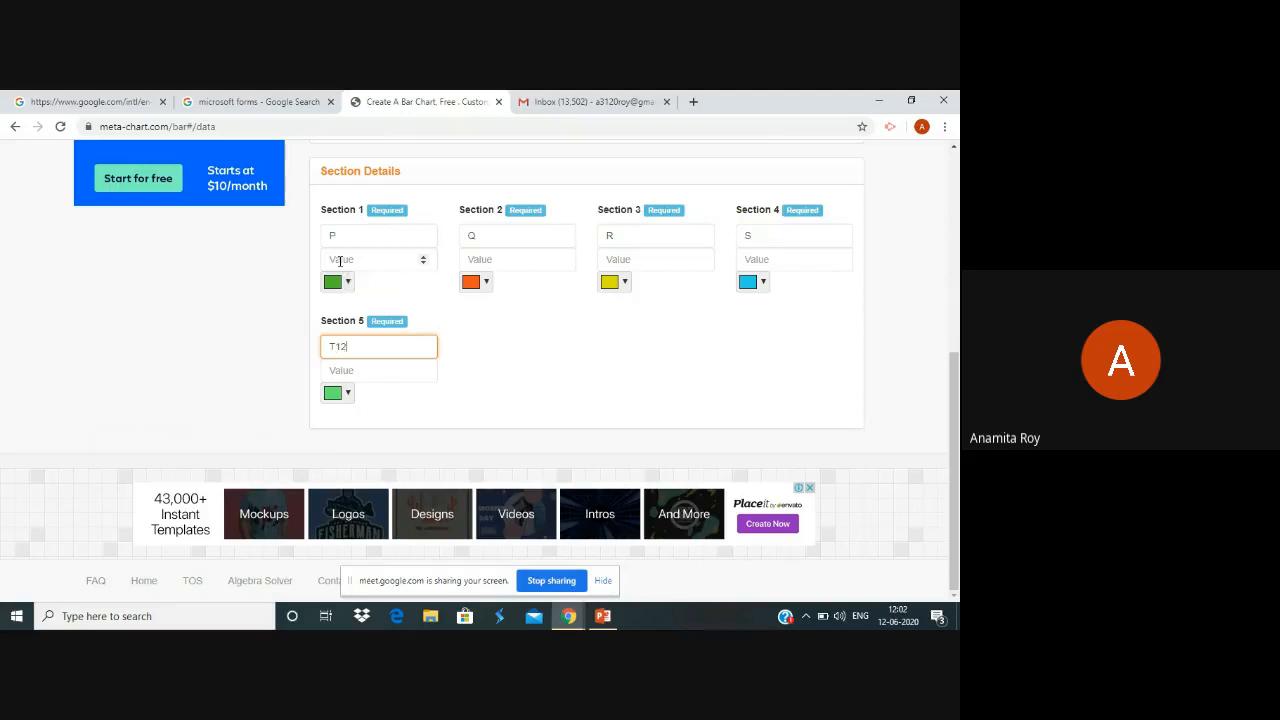
{"action": "left_click", "coordinate": [370, 259]}
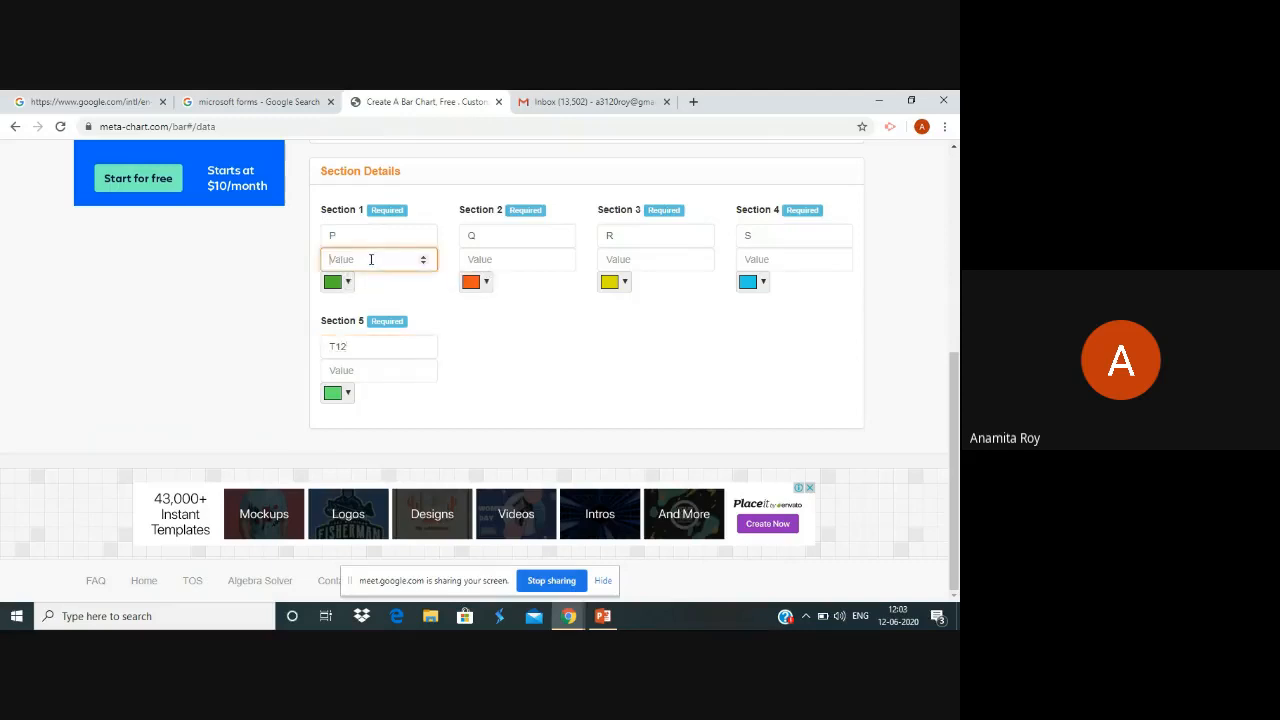
{"action": "type", "text": "12"}
{"action": "left_click", "coordinate": [488, 255]}
{"action": "type", "text": "25"}
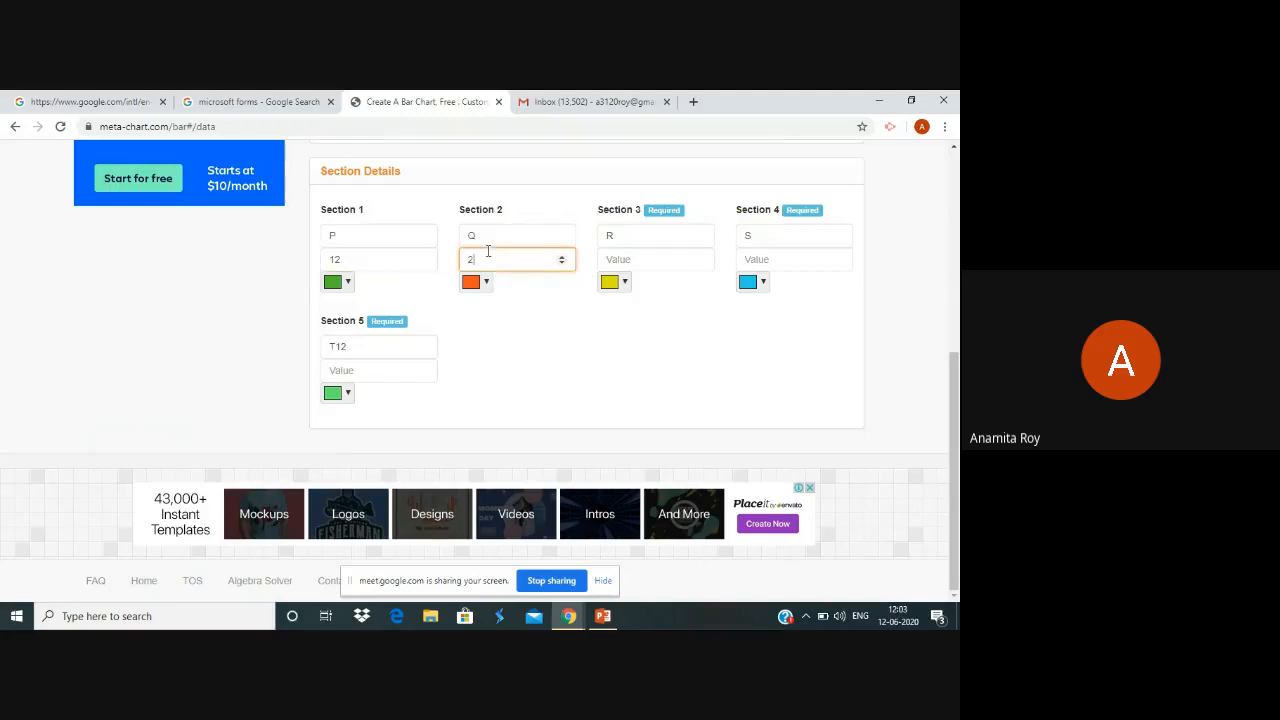
{"action": "left_click", "coordinate": [612, 262]}
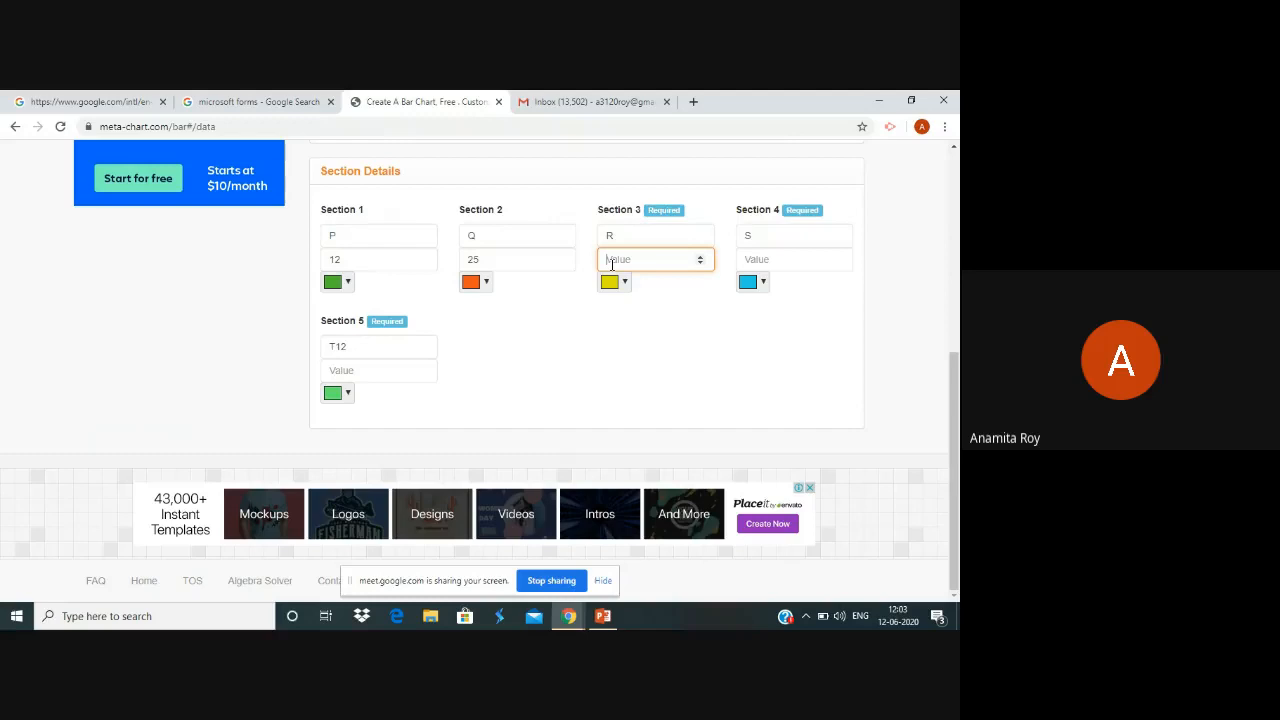
{"action": "type", "text": "10"}
{"action": "left_click", "coordinate": [748, 262]}
{"action": "type", "text": "35"}
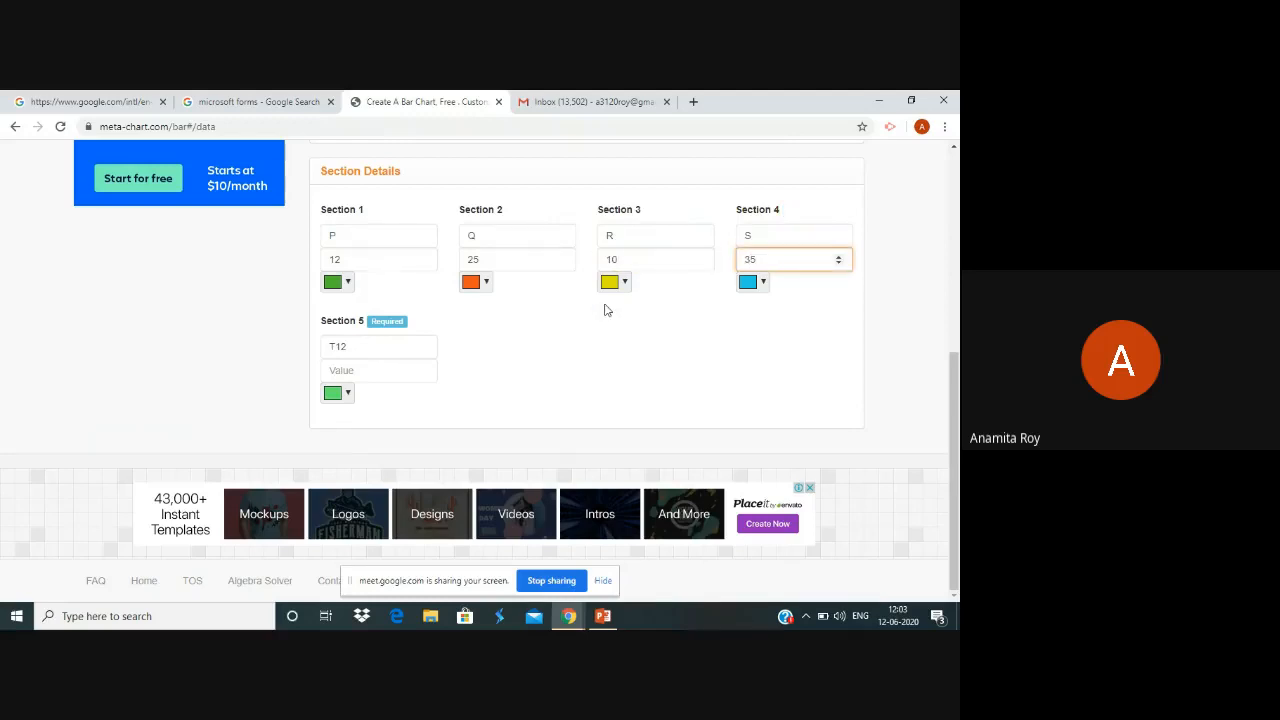
Correct the fifth section's name to T and set its value to 8.
{"action": "left_click", "coordinate": [353, 348]}
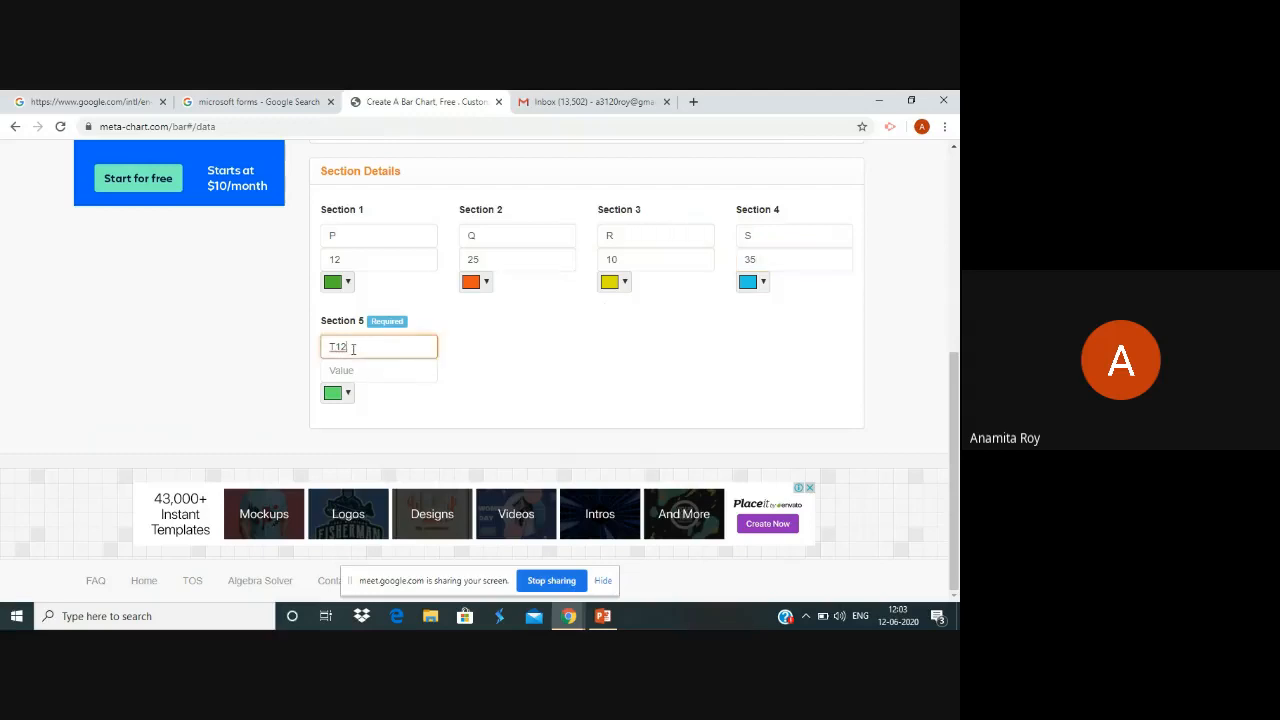
{"action": "key", "text": "BackSpace"}
{"action": "left_click", "coordinate": [342, 370]}
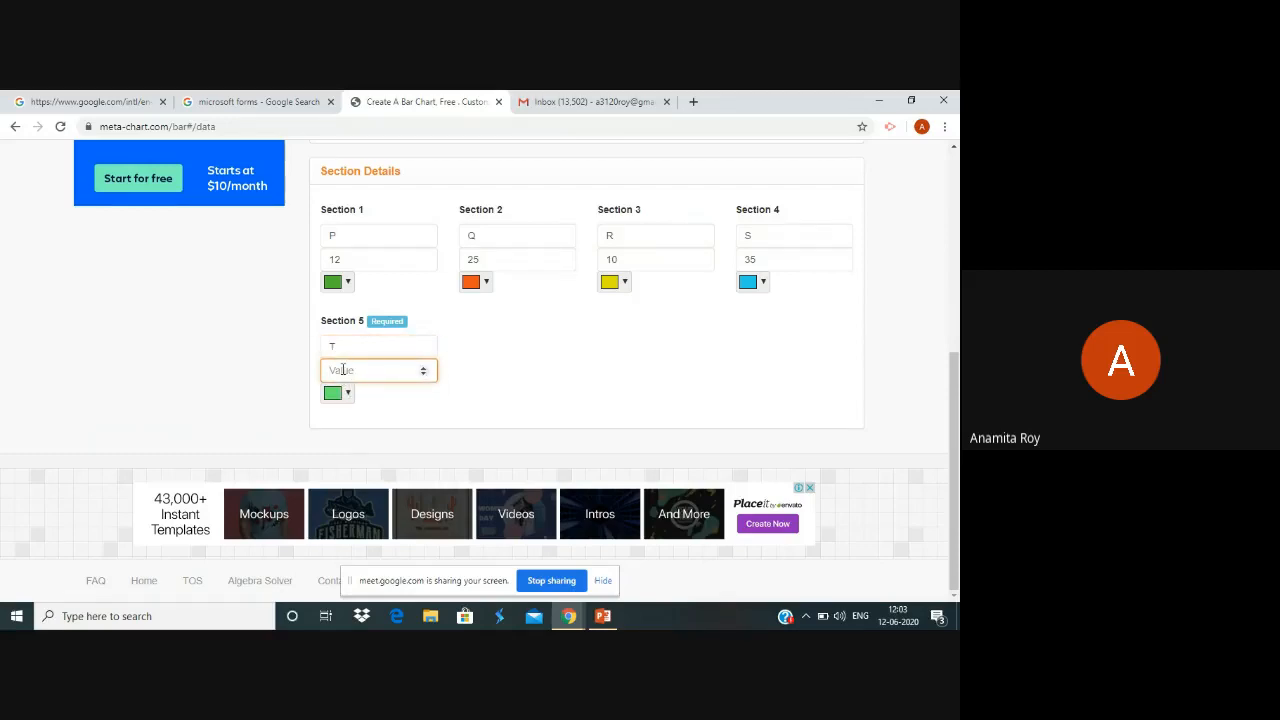
{"action": "type", "text": "8"}
Set the bar chart's graph title to QUIZ RESULT and its Y-axis label to SCORES.
{"action": "scroll", "coordinate": [950, 337], "scroll_direction": "up", "scroll_amount": 4}
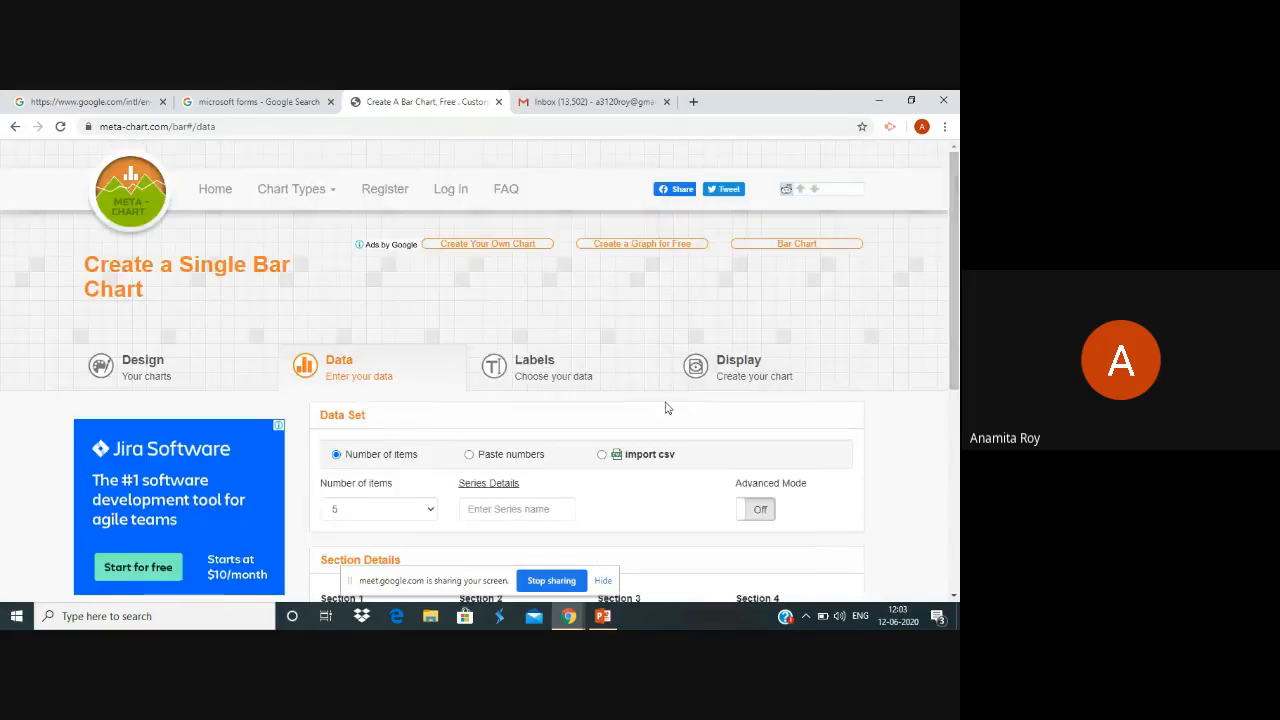
{"action": "left_click", "coordinate": [552, 380]}
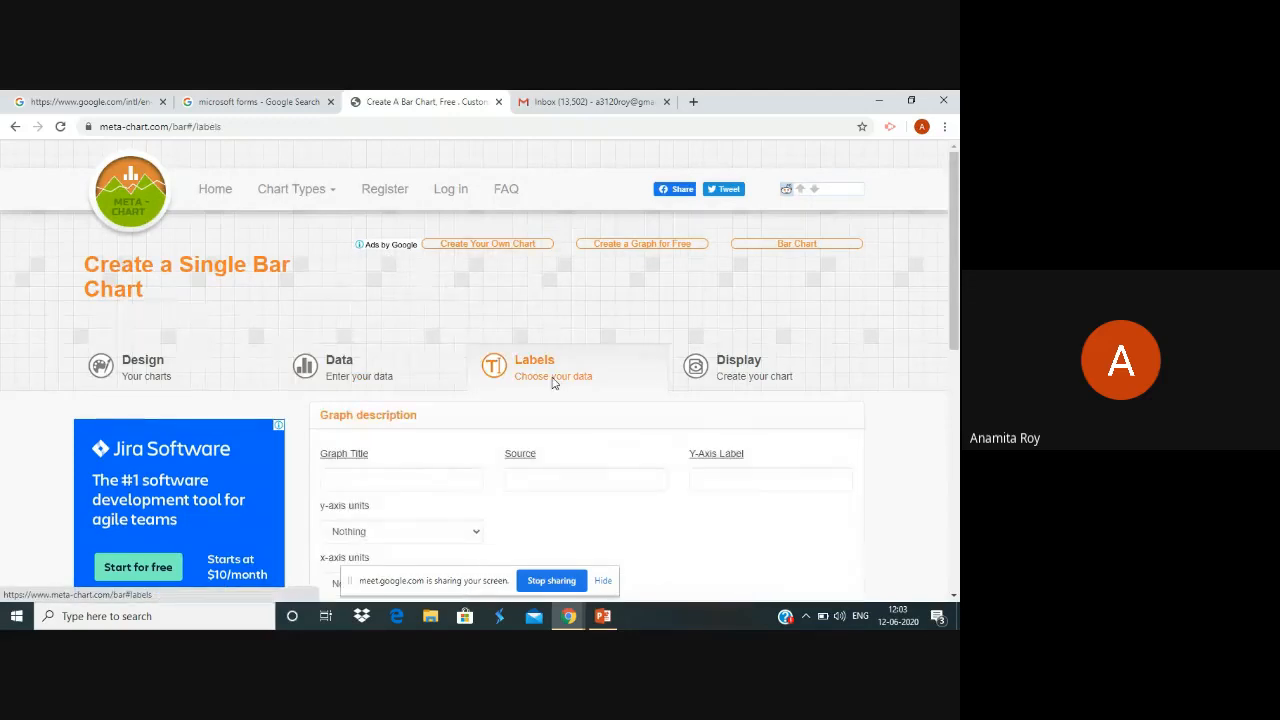
{"action": "mouse_move", "coordinate": [399, 458]}
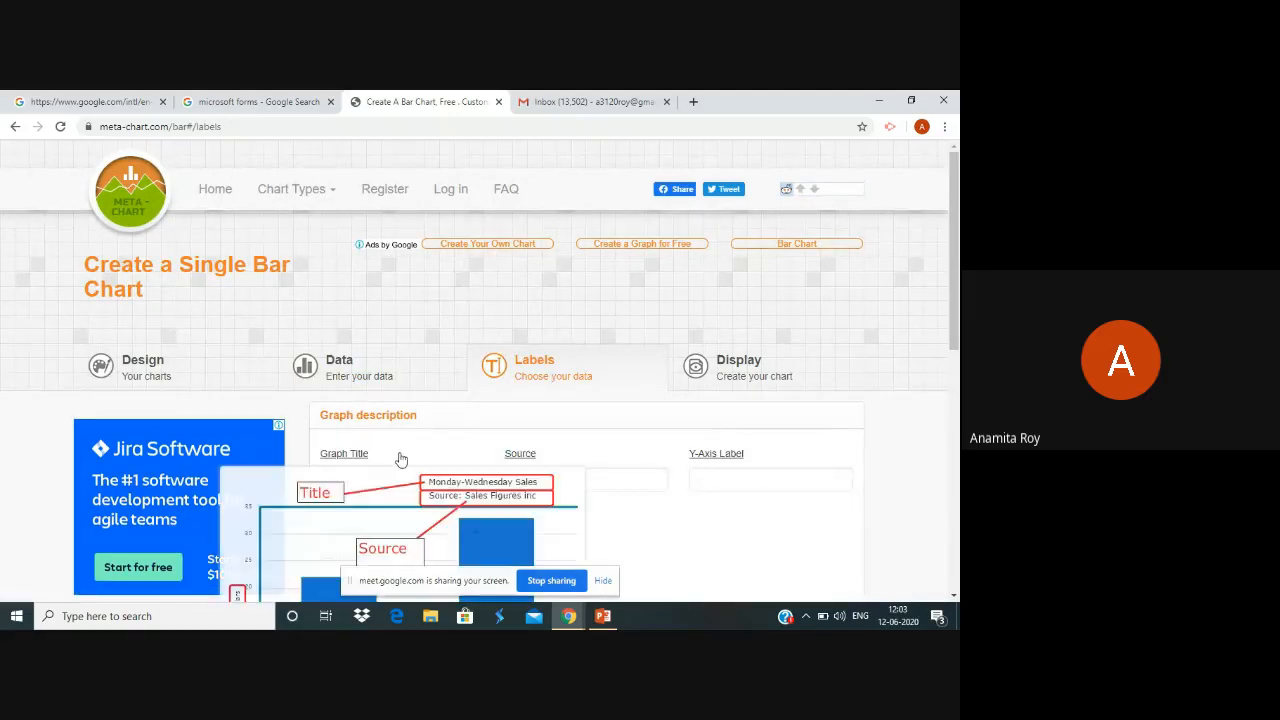
{"action": "left_click", "coordinate": [372, 479]}
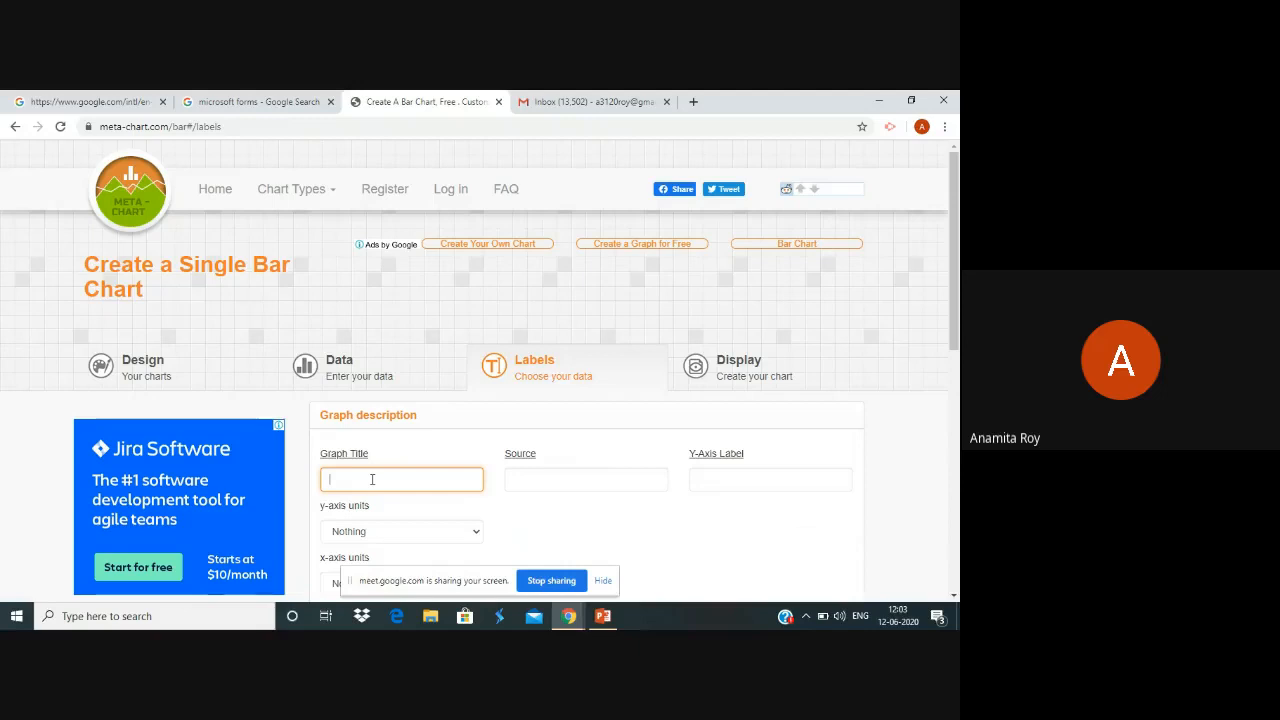
{"action": "type", "text": "QUIZ RESULT"}
{"action": "left_click", "coordinate": [695, 478]}
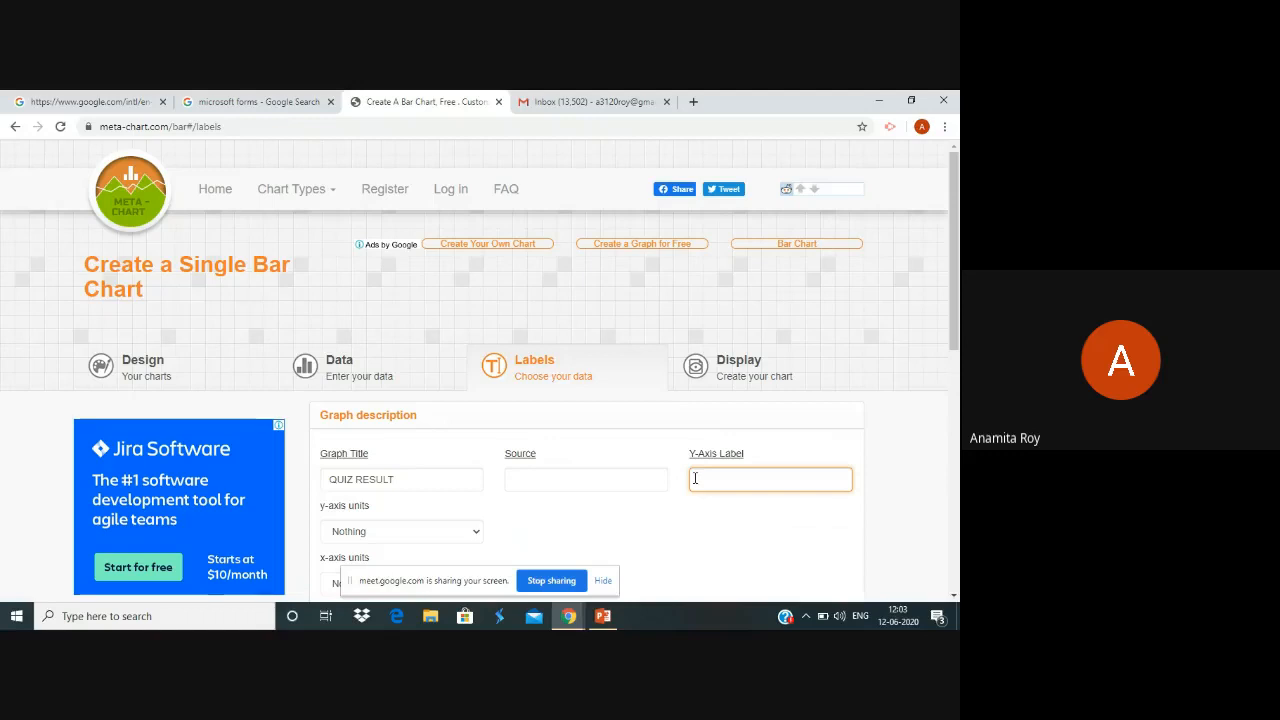
{"action": "type", "text": "SCORES"}
Set the x-axis units to custom and enter HOUSES as the custom unit.
{"action": "scroll", "coordinate": [894, 414], "scroll_direction": "down", "scroll_amount": 4}
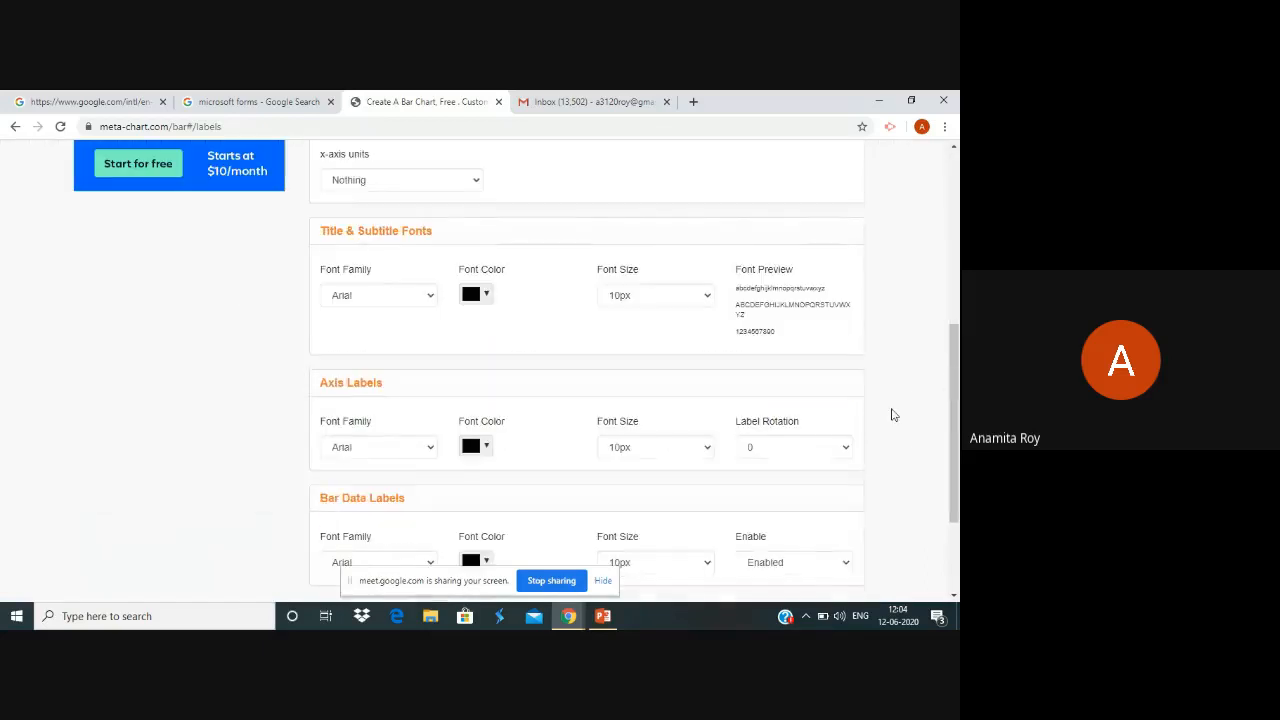
{"action": "left_click", "coordinate": [476, 184]}
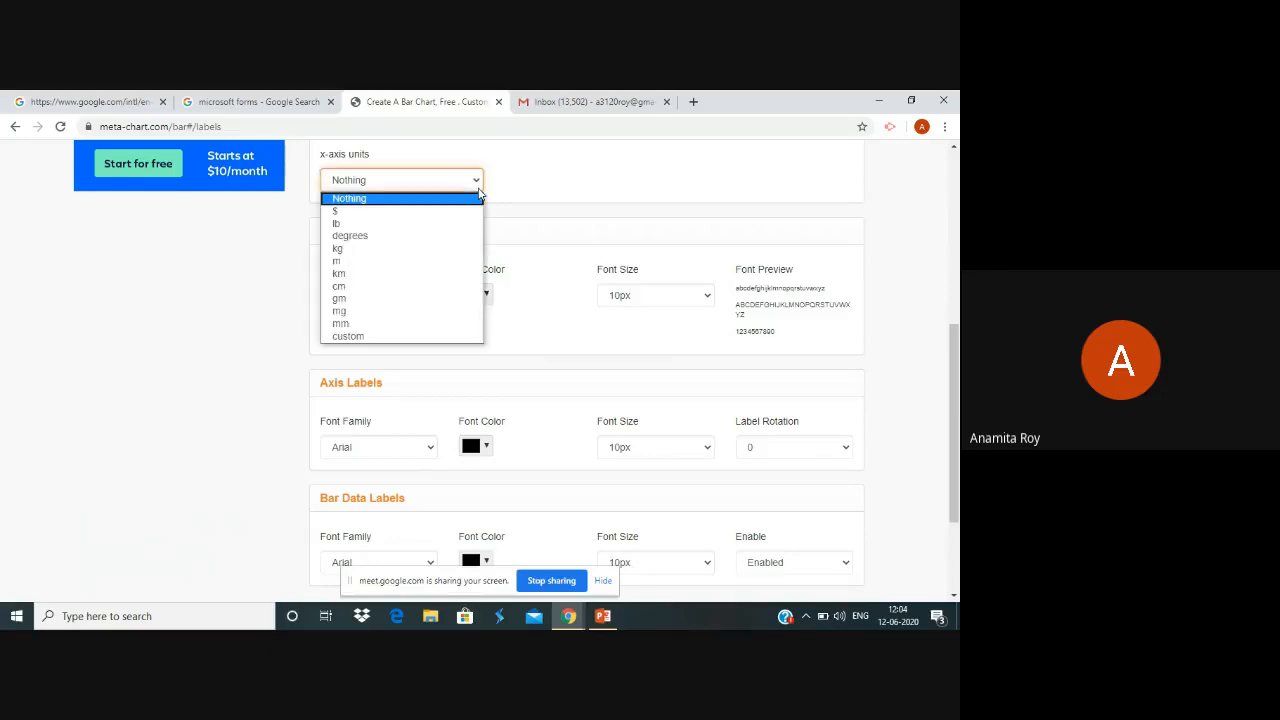
{"action": "left_click", "coordinate": [472, 336]}
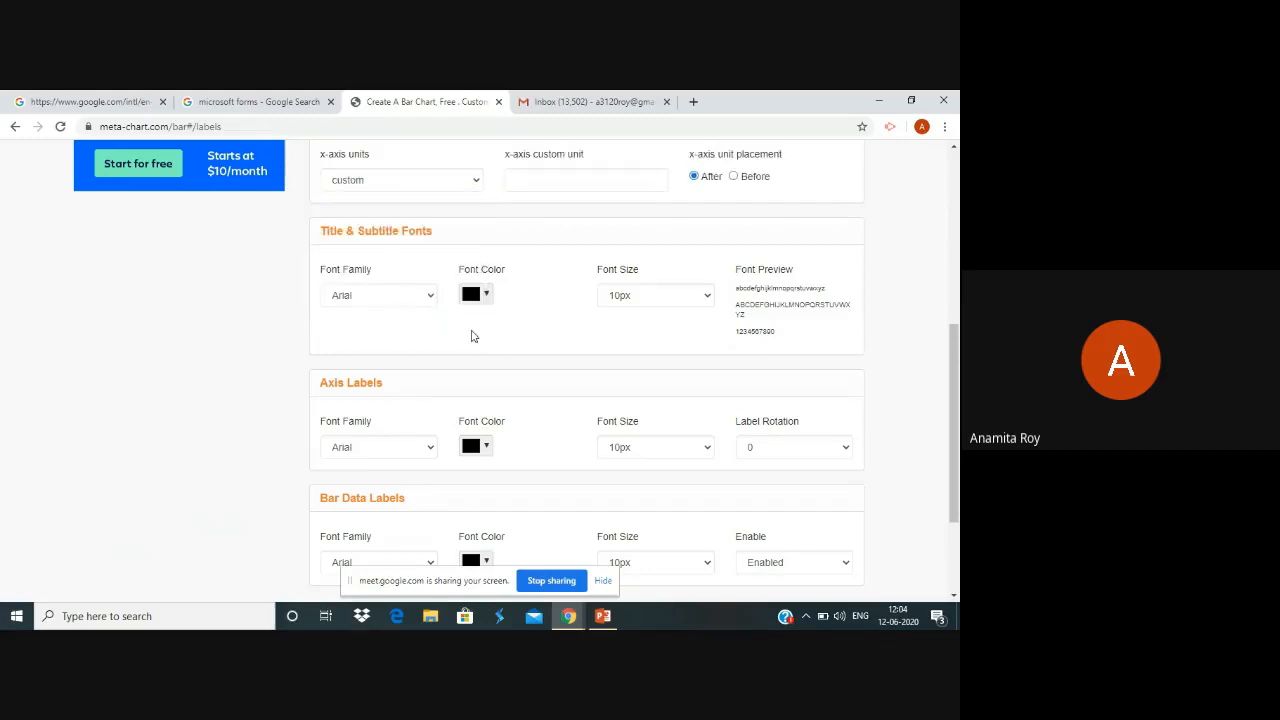
{"action": "left_click", "coordinate": [526, 178]}
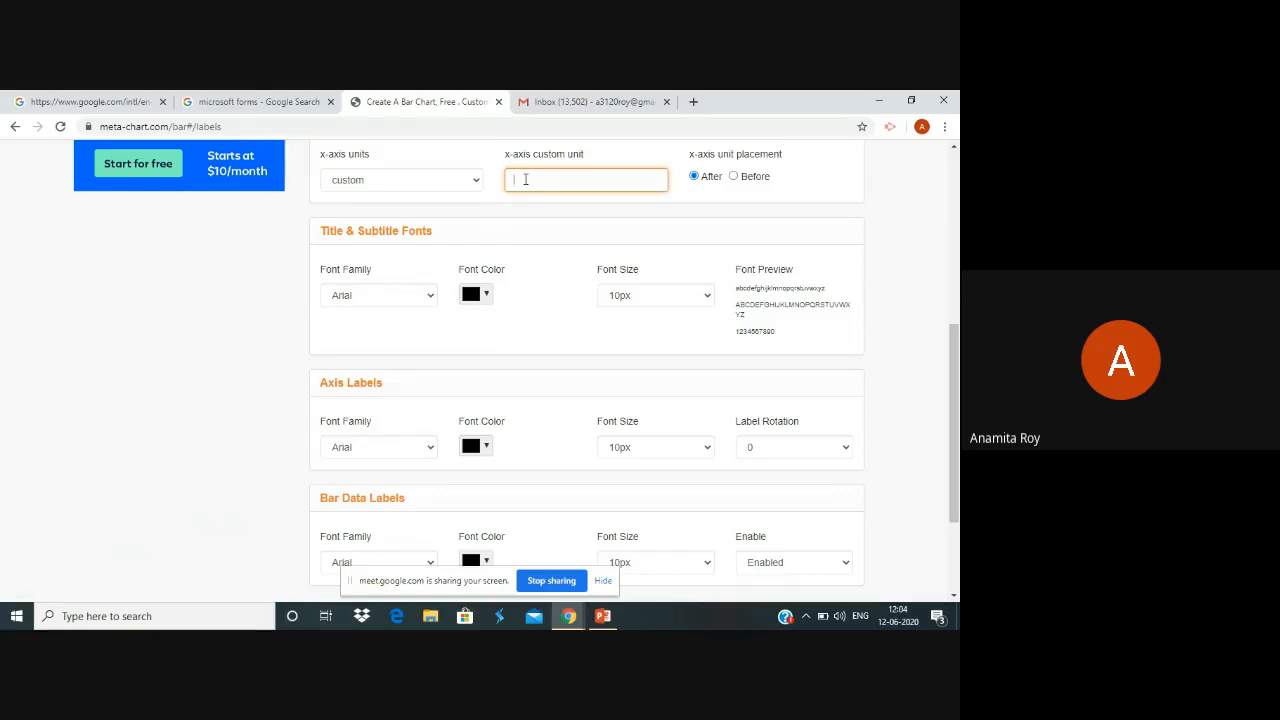
{"action": "type", "text": "HOUSES"}
Generate the bar chart and view it in full with its title, axis labels and legend.
{"action": "scroll", "coordinate": [952, 299], "scroll_direction": "up", "scroll_amount": 4}
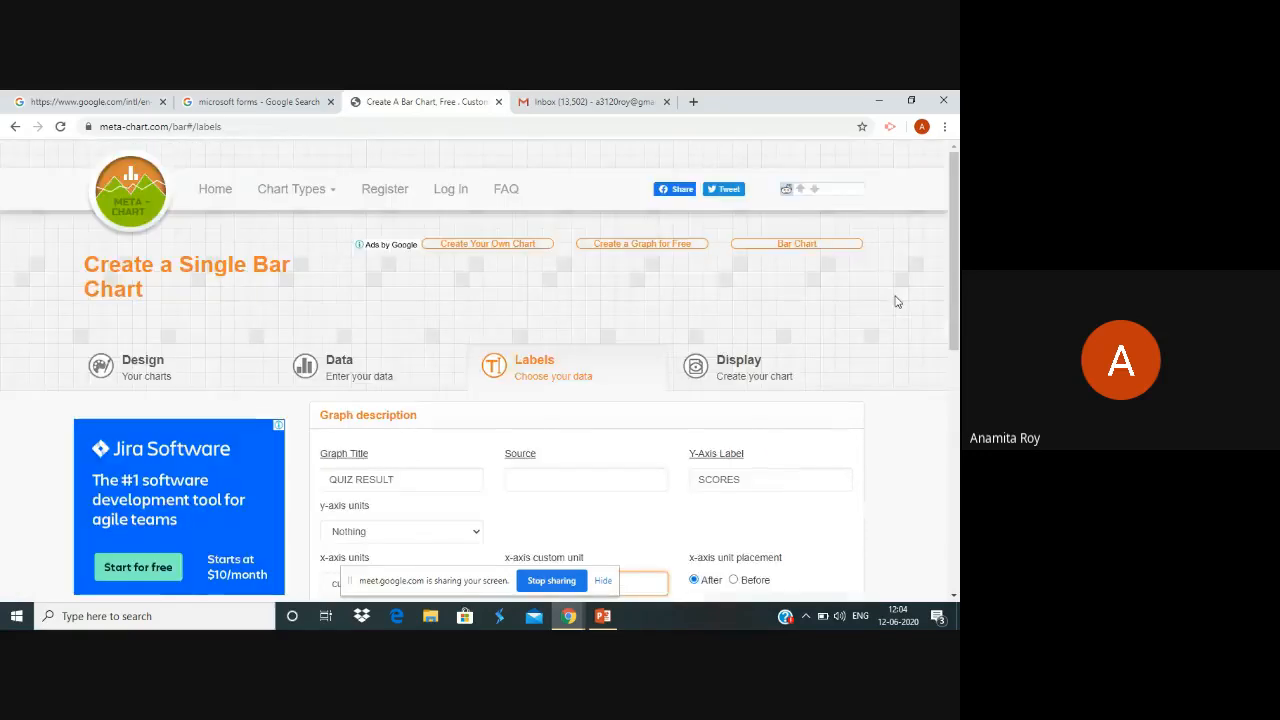
{"action": "left_click", "coordinate": [765, 375]}
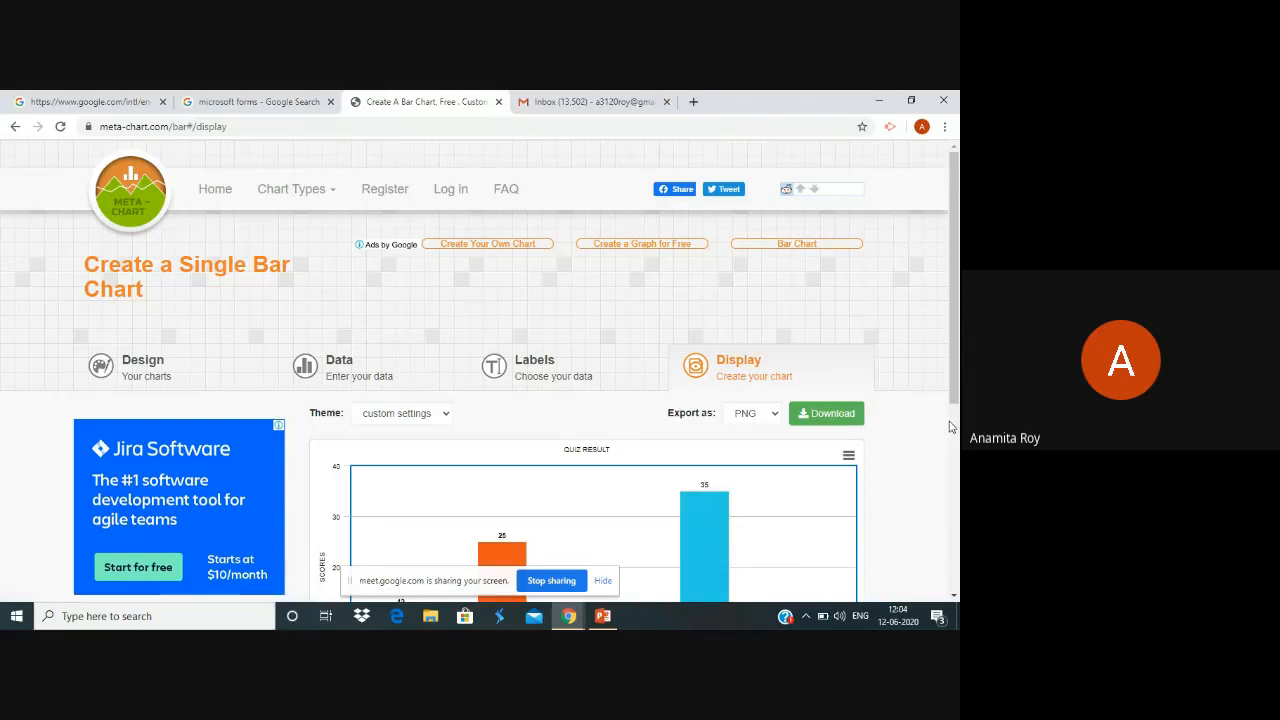
{"action": "scroll", "coordinate": [950, 427], "scroll_direction": "down", "scroll_amount": 3}
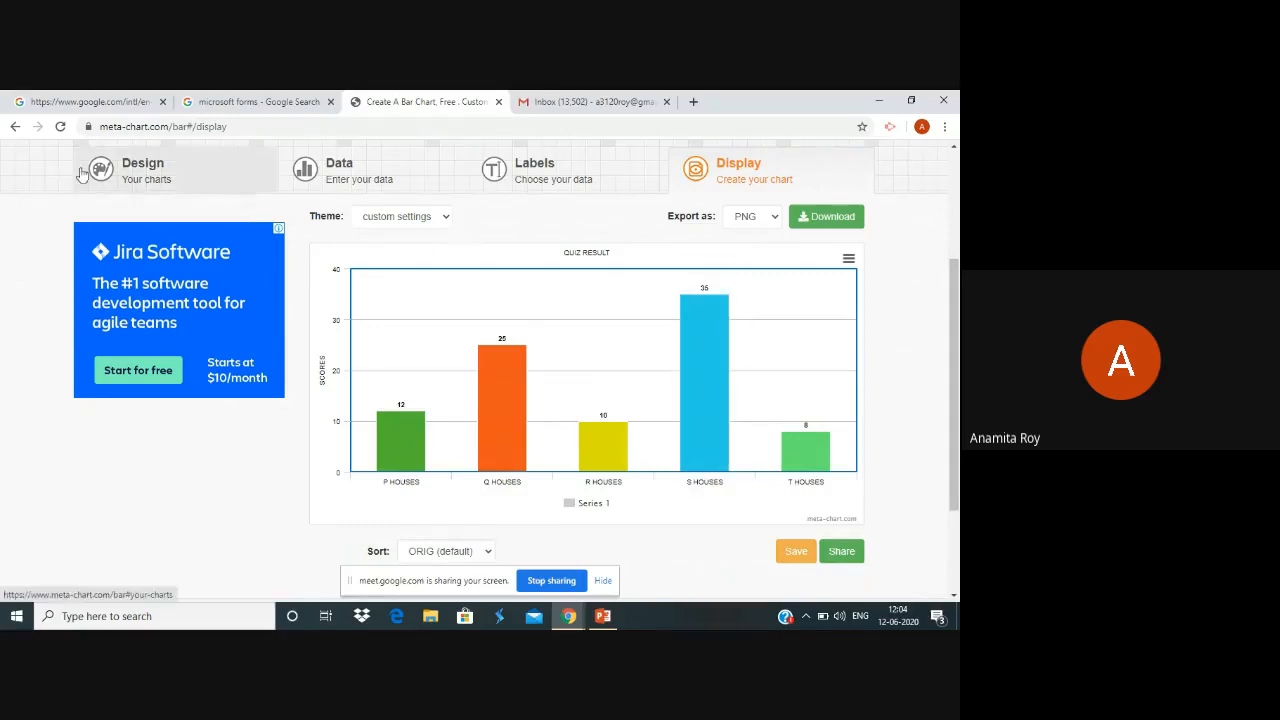
Leave the finished bar chart, start a new histogram and open its data settings.
{"action": "left_click", "coordinate": [18, 127]}
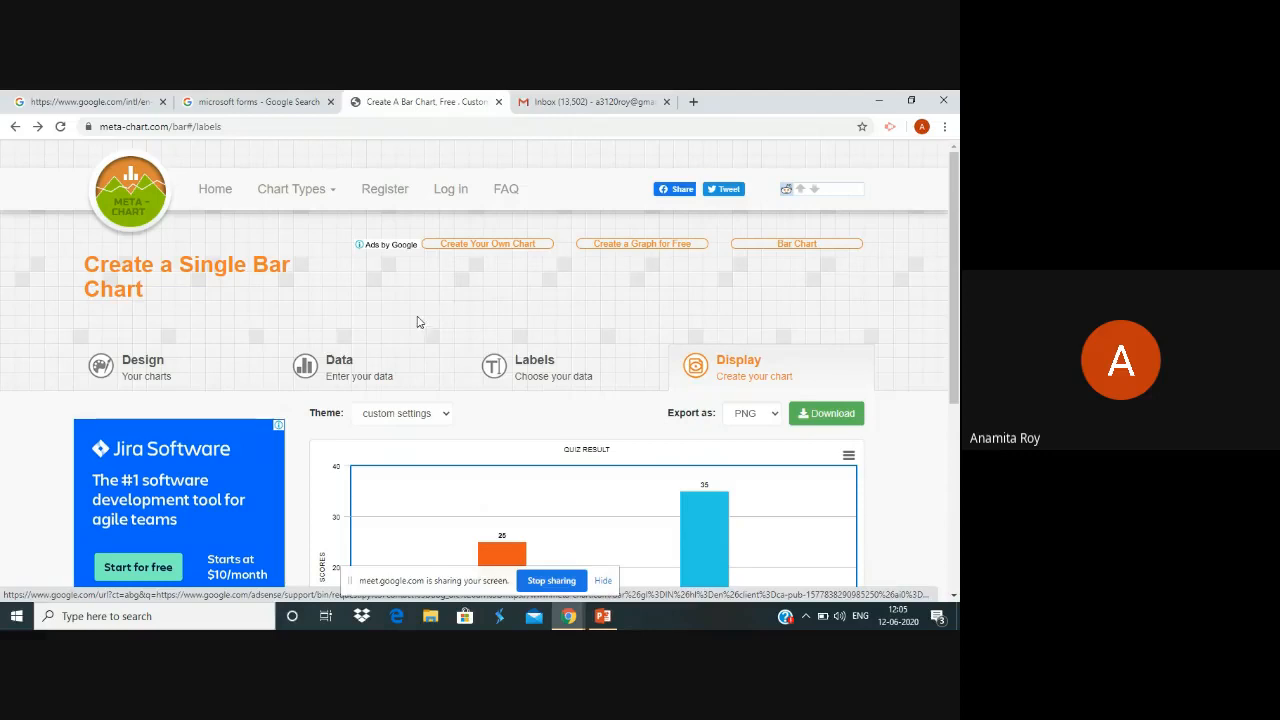
{"action": "left_click", "coordinate": [337, 206]}
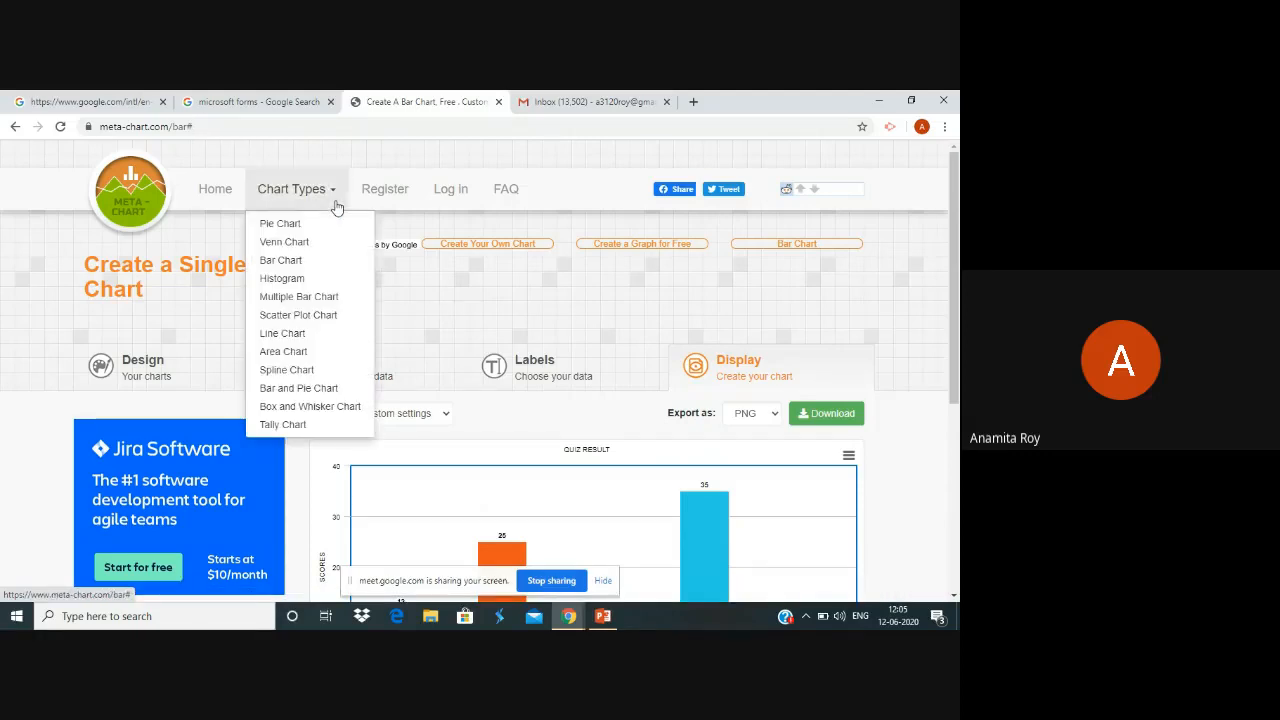
{"action": "left_click", "coordinate": [326, 286]}
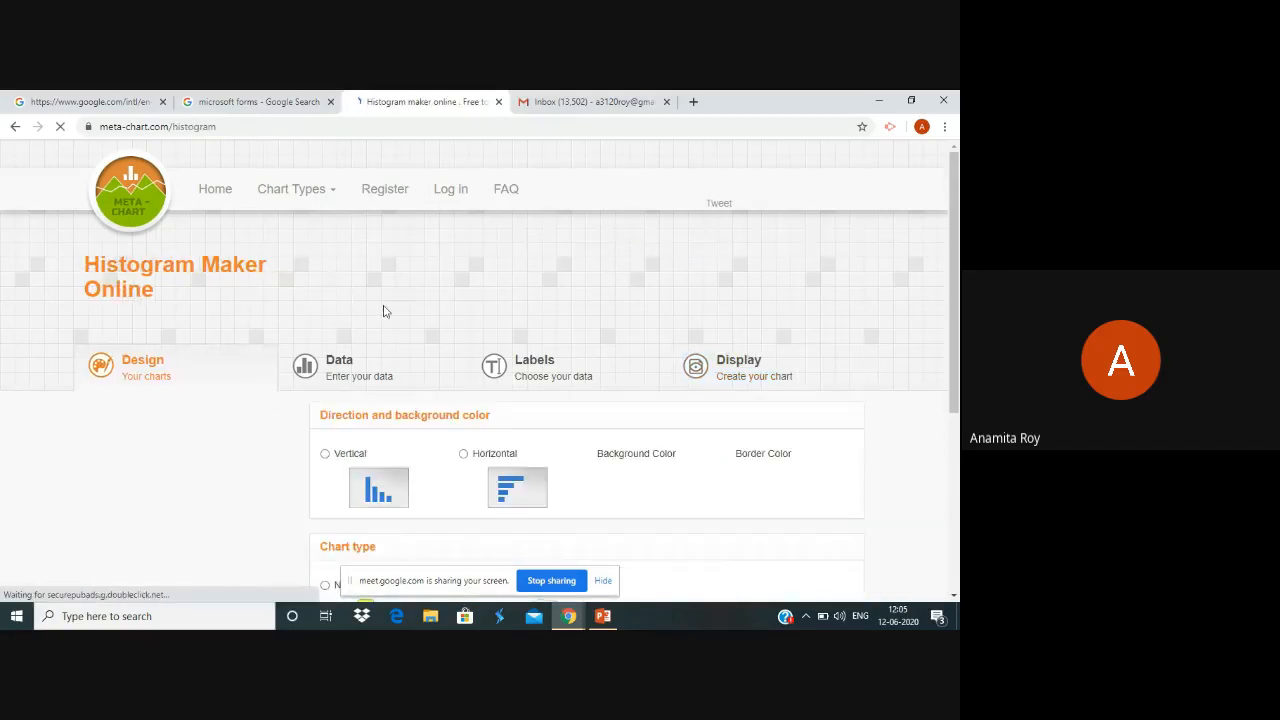
{"action": "left_click", "coordinate": [368, 361]}
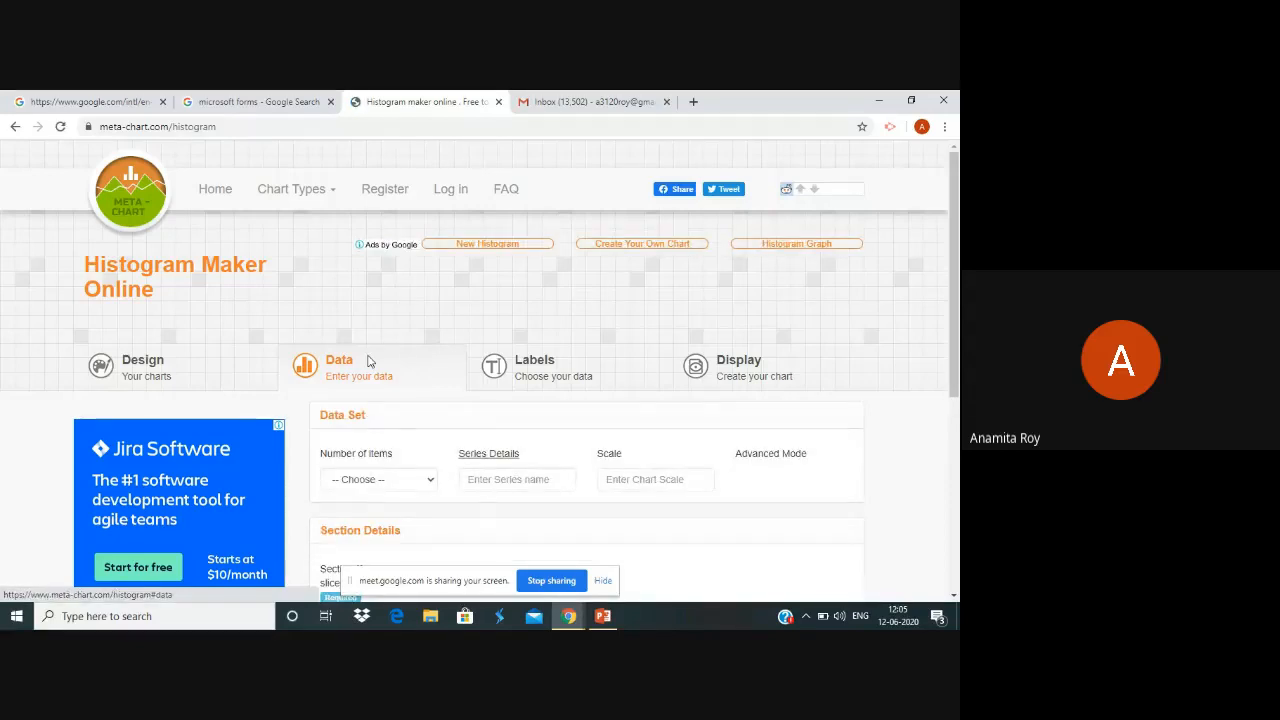
Try to choose the number of items for the histogram's data set.
{"action": "left_click", "coordinate": [430, 488]}
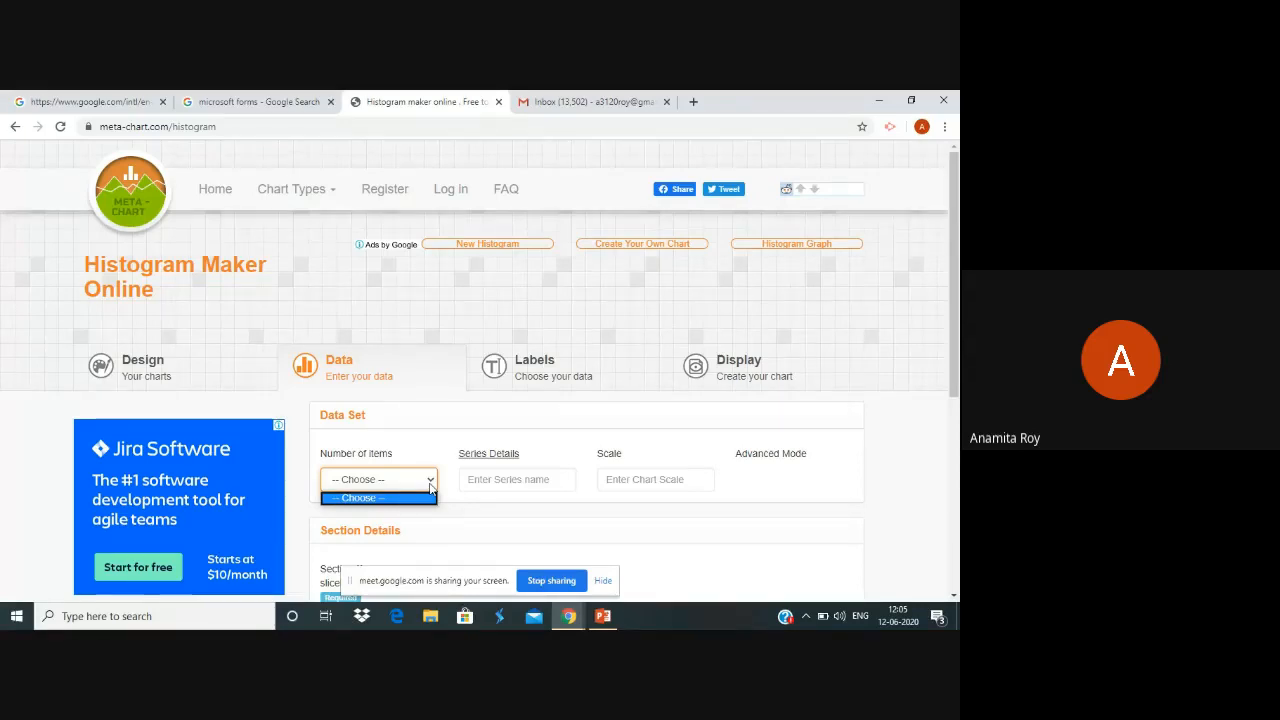
{"action": "left_click", "coordinate": [430, 487]}
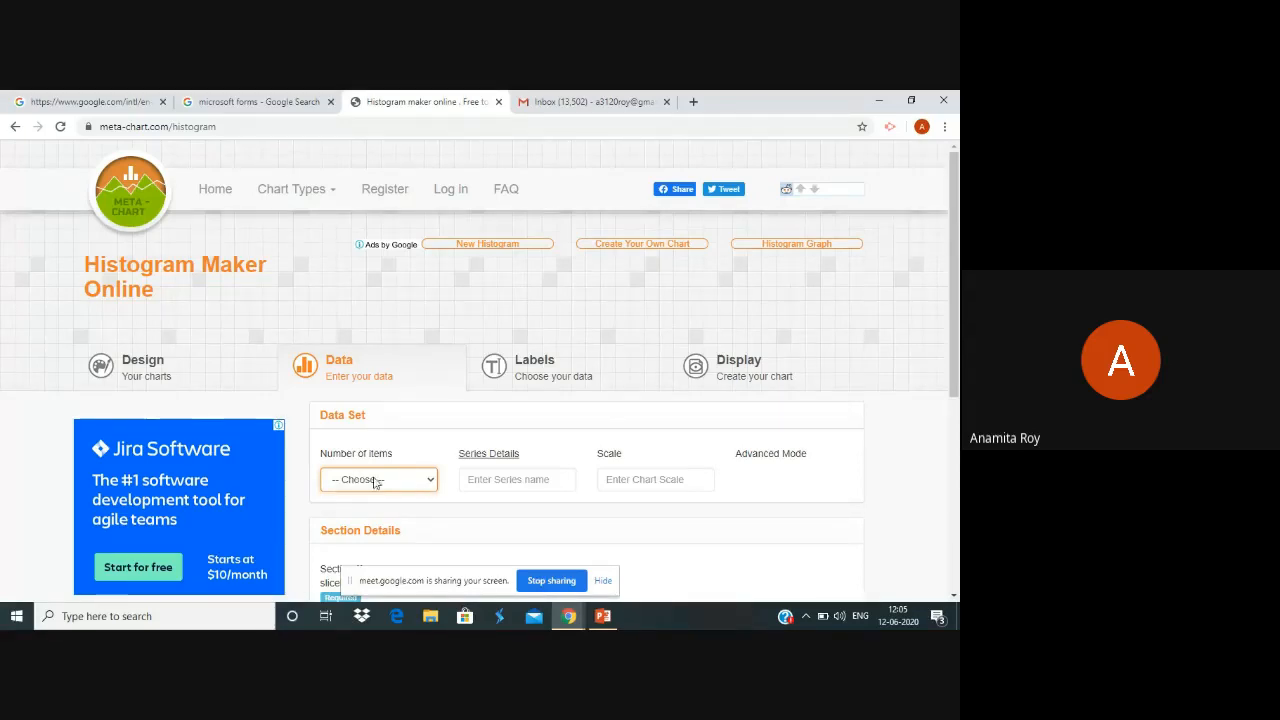
{"action": "left_click", "coordinate": [427, 487]}
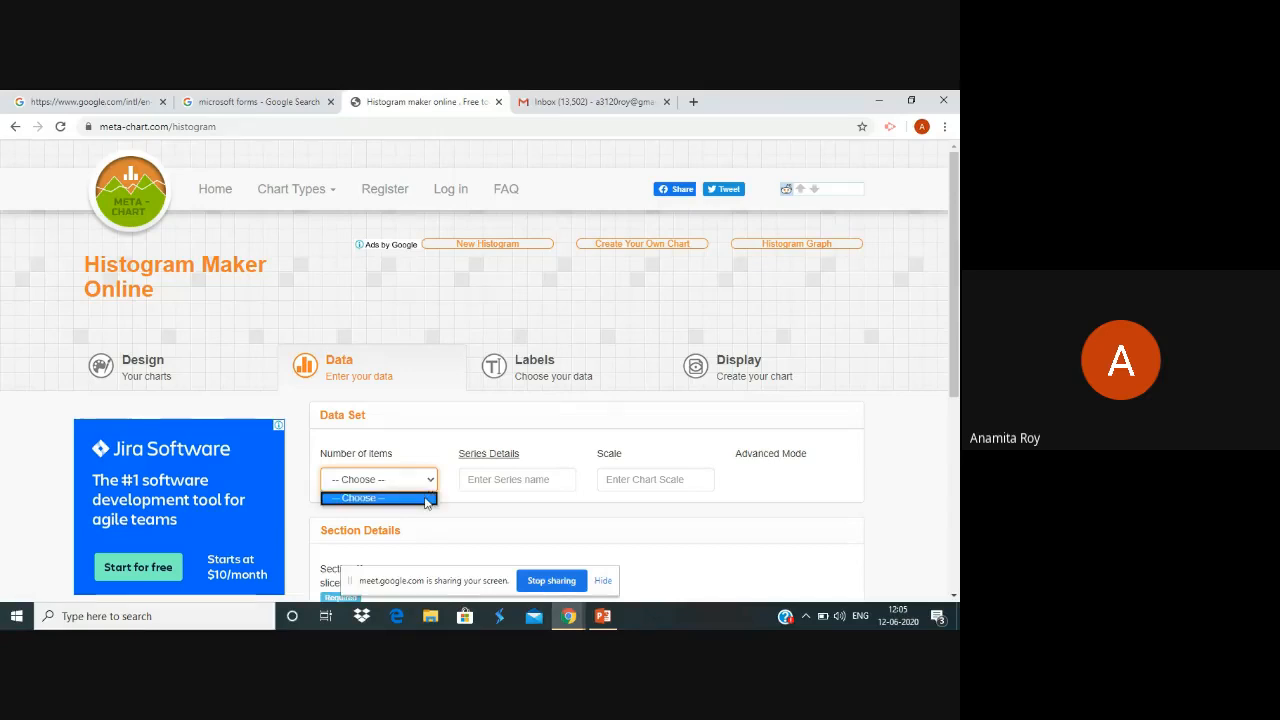
{"action": "left_click", "coordinate": [425, 500]}
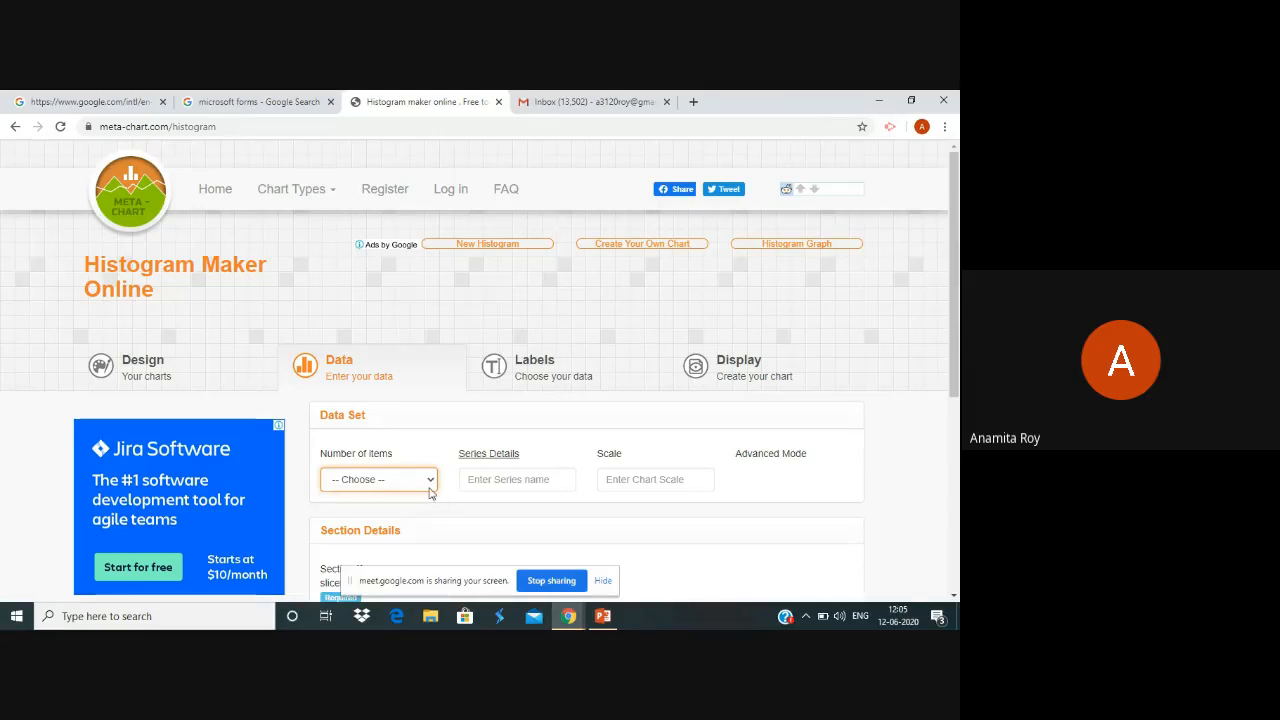
{"action": "left_click", "coordinate": [428, 488]}
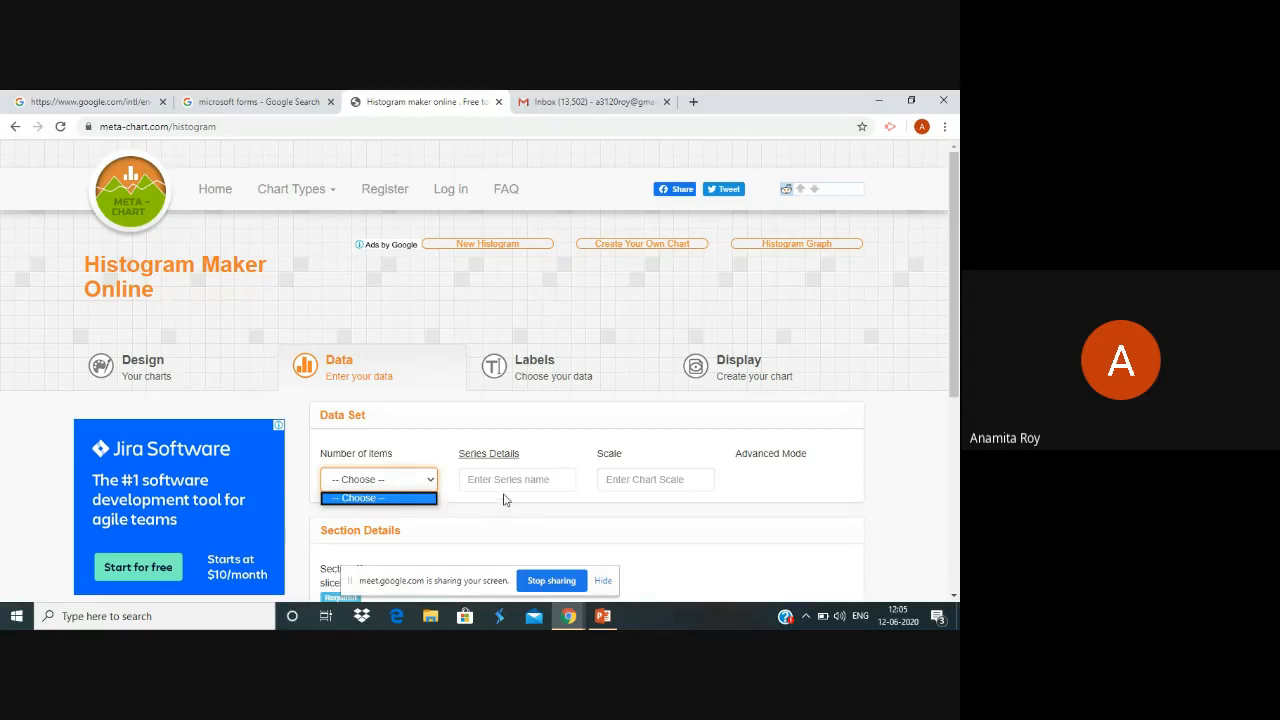
{"action": "left_click", "coordinate": [405, 481]}
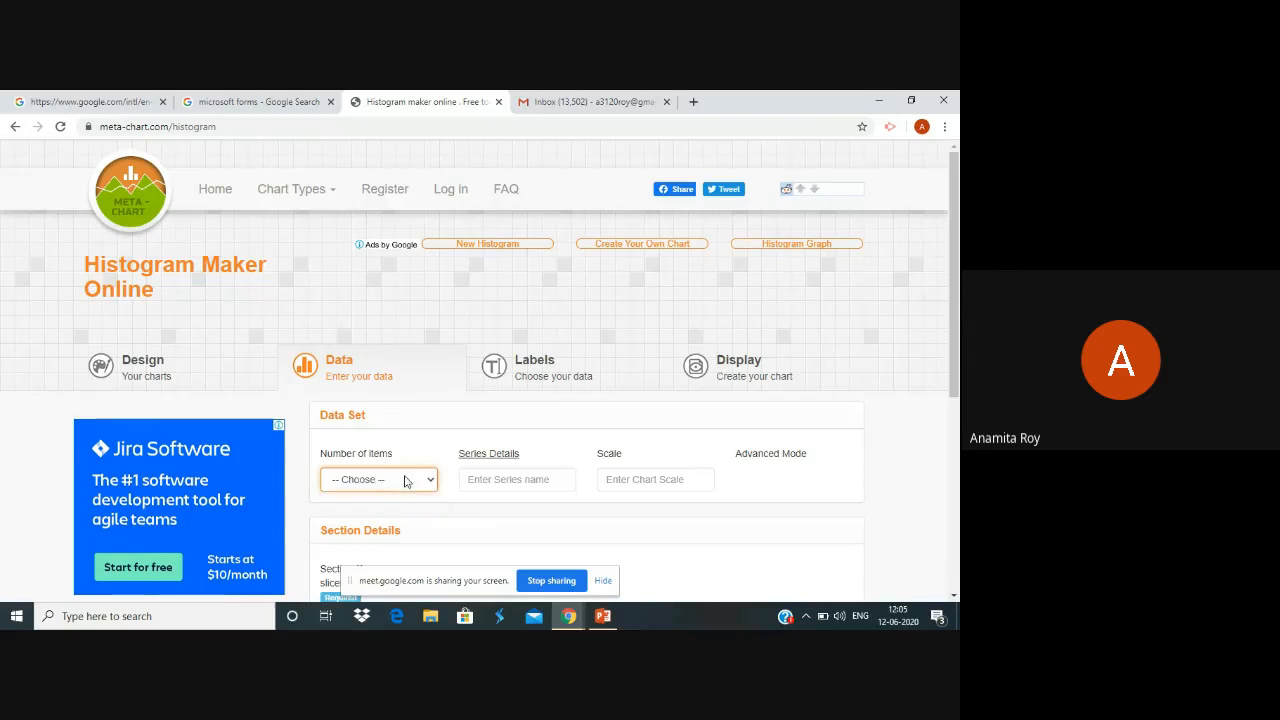
Retry selecting an item count in the histogram's empty number-of-items list.
{"action": "left_click", "coordinate": [347, 479]}
{"action": "left_click", "coordinate": [347, 479]}
{"action": "left_click", "coordinate": [430, 484]}
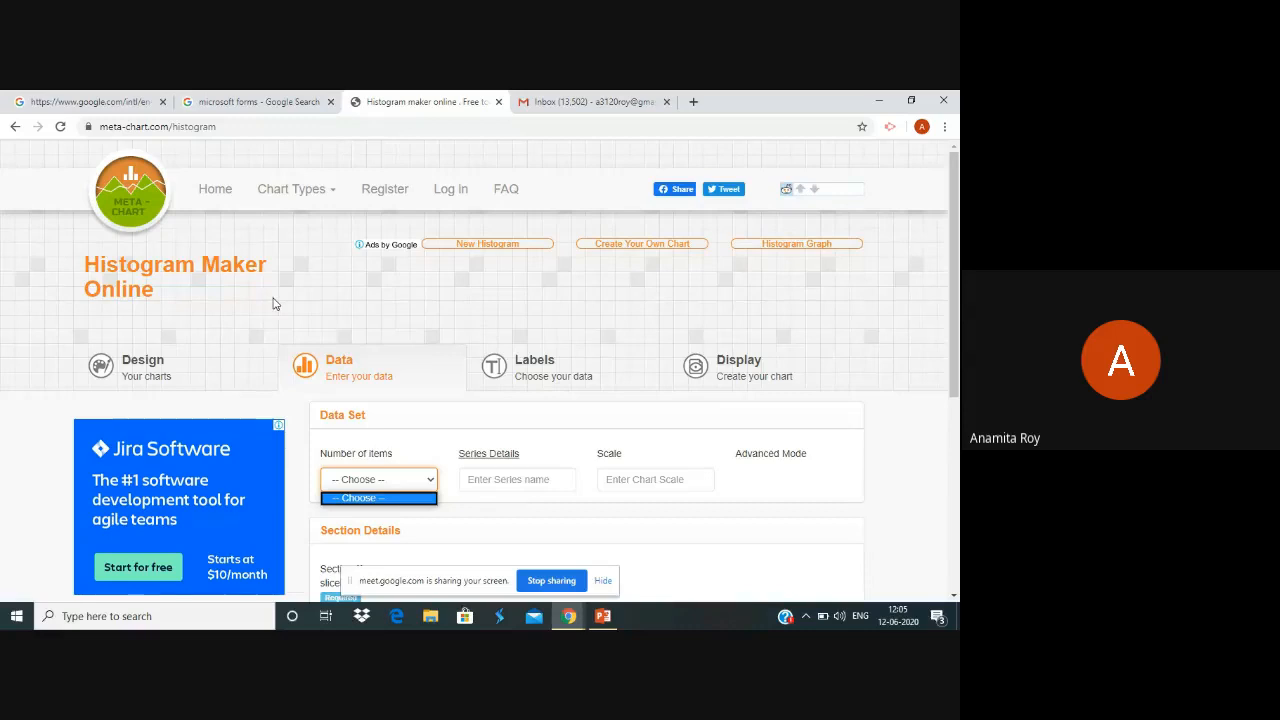
Return to the Meta-Chart home page, start the histogram again and open its data settings.
{"action": "left_click", "coordinate": [15, 127]}
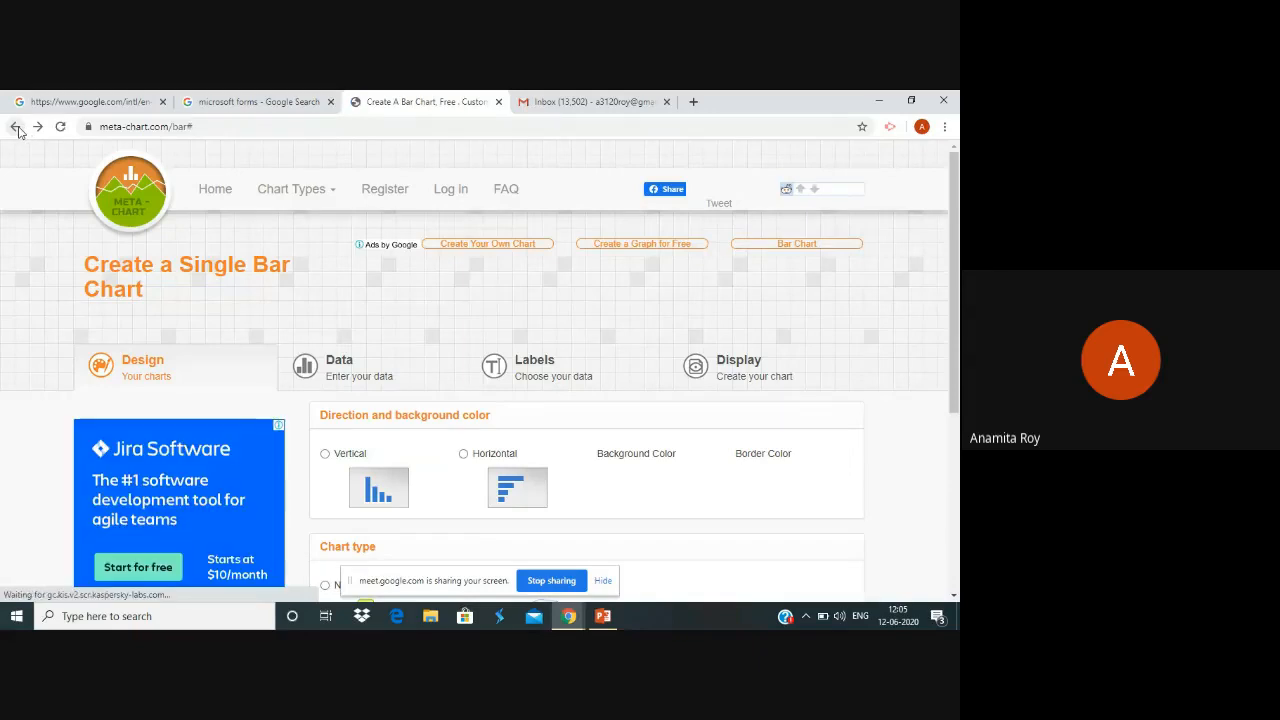
{"action": "left_click", "coordinate": [18, 131]}
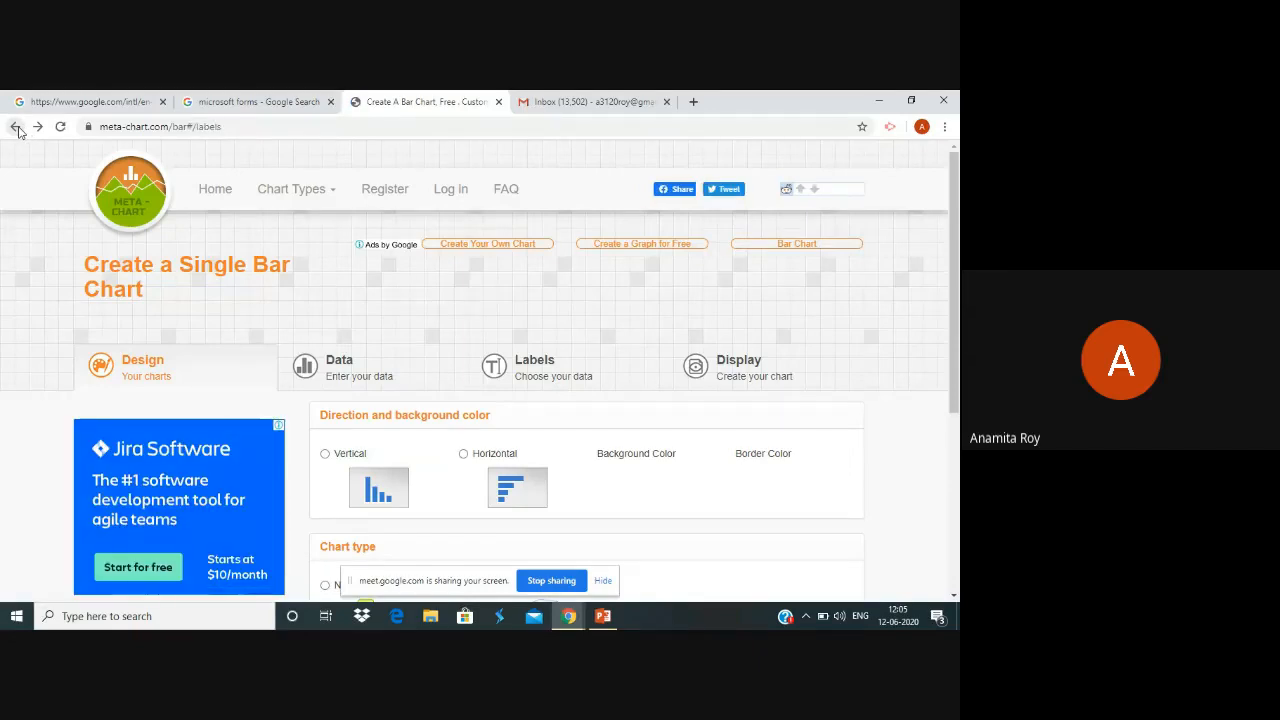
{"action": "left_click", "coordinate": [18, 131]}
{"action": "left_click", "coordinate": [13, 130]}
{"action": "left_click", "coordinate": [13, 130]}
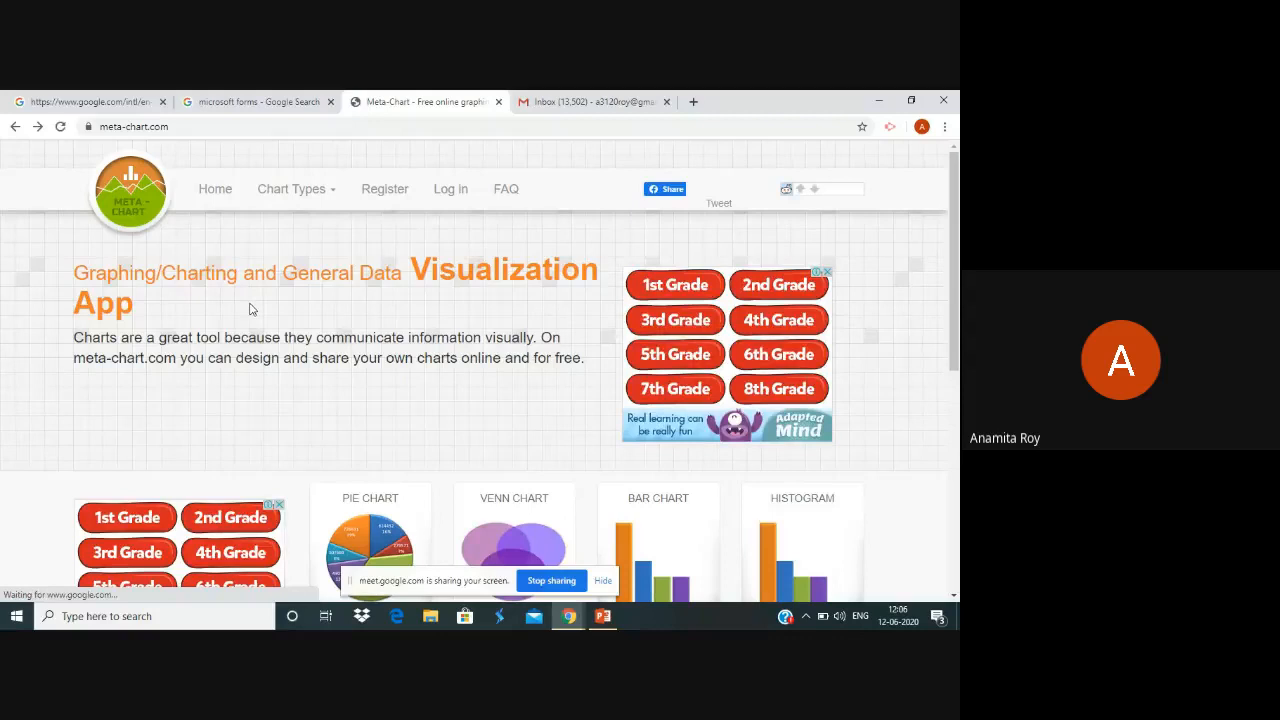
{"action": "left_click", "coordinate": [776, 558]}
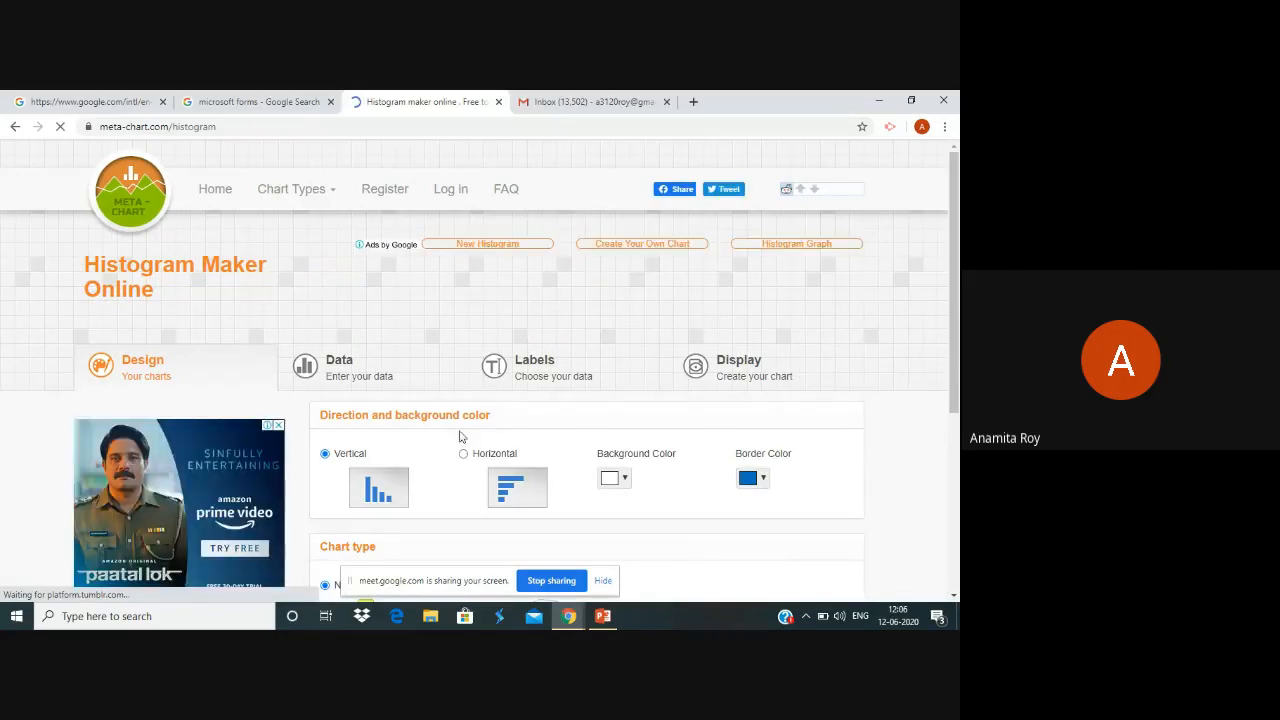
{"action": "left_click", "coordinate": [370, 385]}
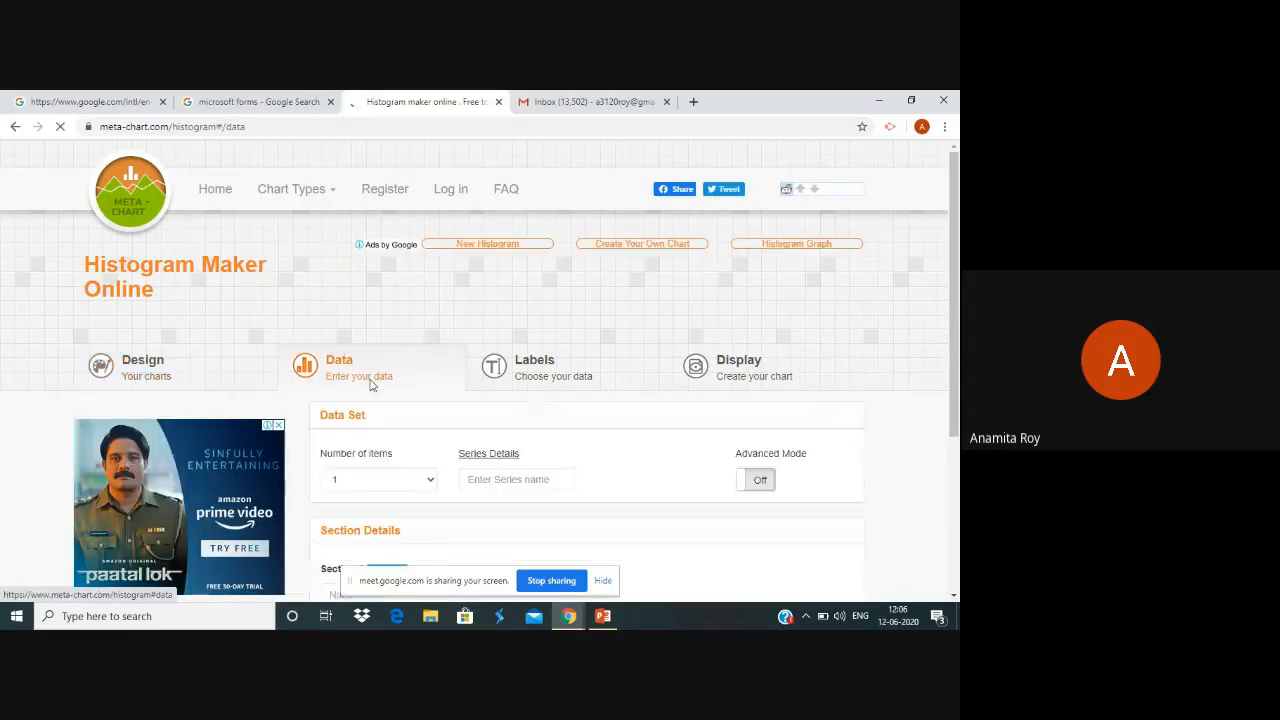
Set the number of items in the histogram's data set to 3.
{"action": "left_click", "coordinate": [431, 485]}
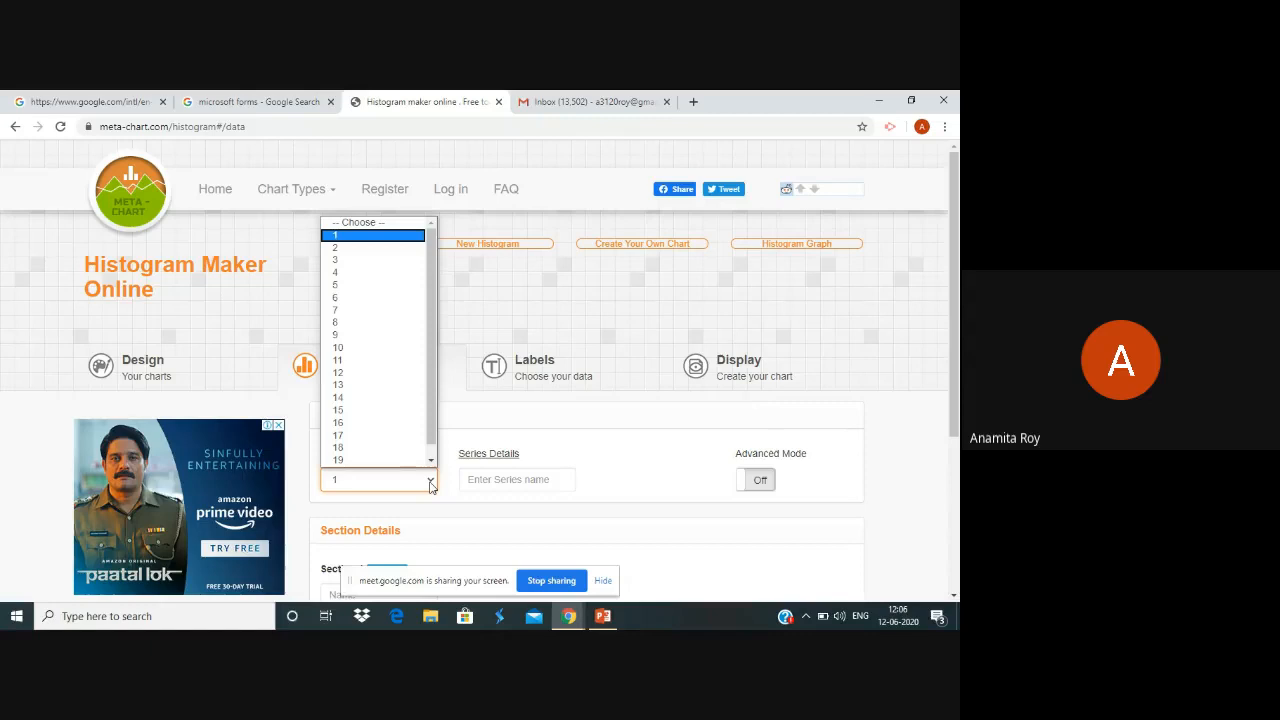
{"action": "left_click", "coordinate": [370, 249]}
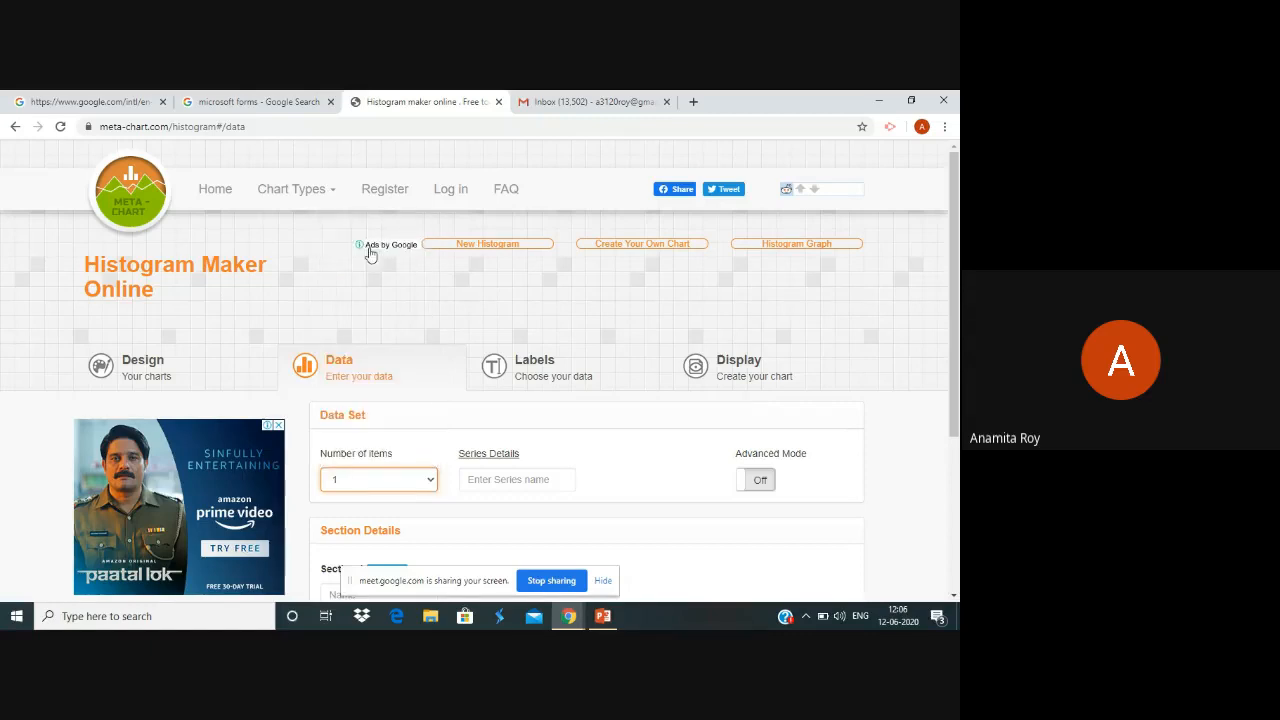
{"action": "left_click", "coordinate": [428, 481]}
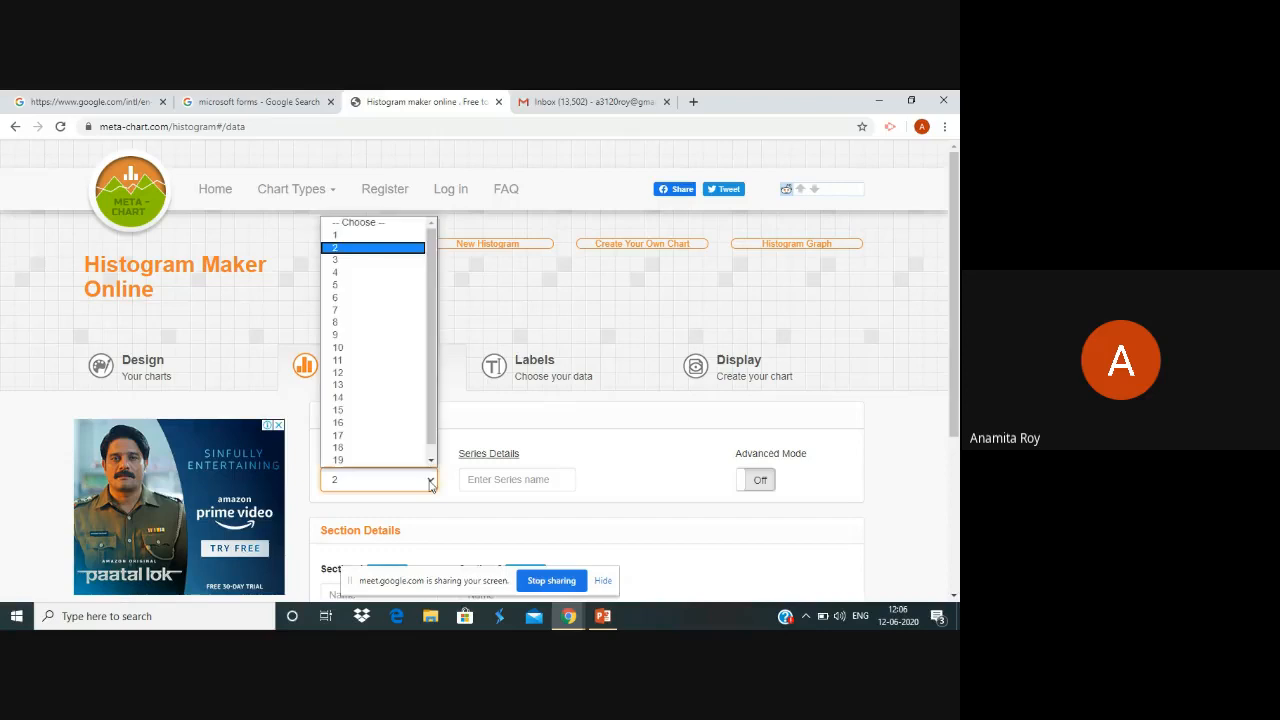
{"action": "left_click", "coordinate": [363, 262]}
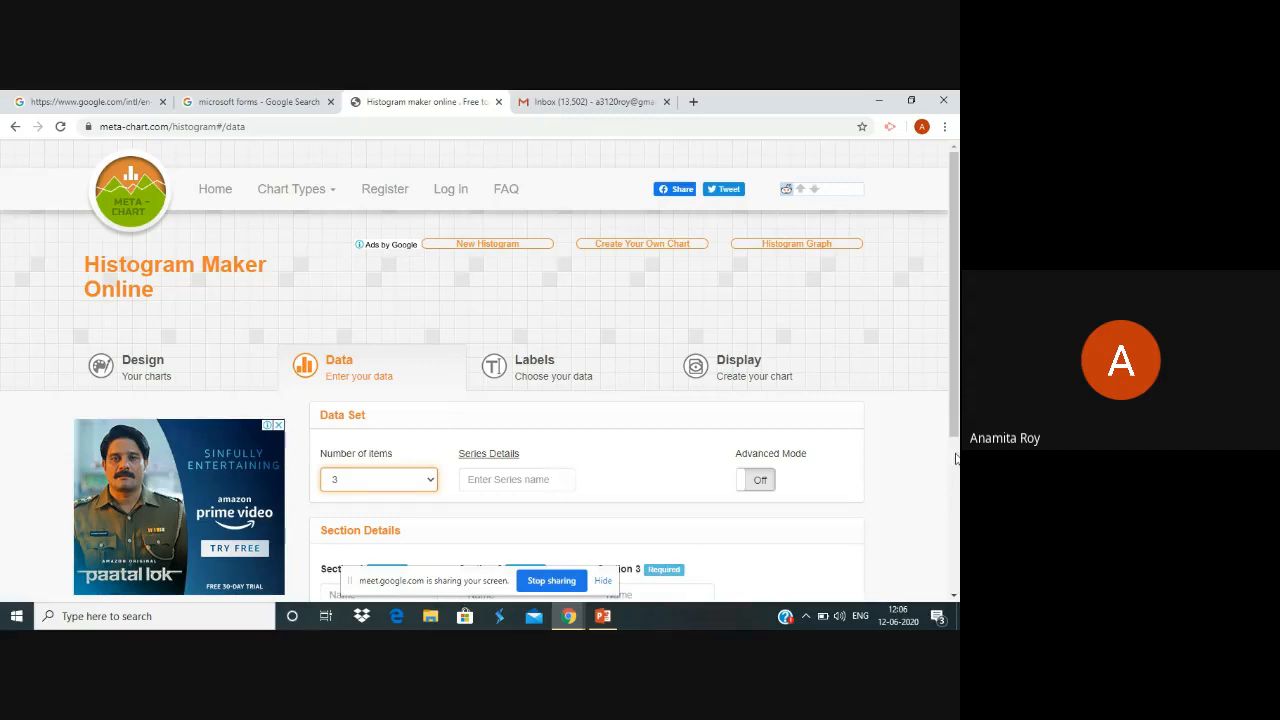
Name the three histogram sections 0 - 10, 10 - 20 and 20 - 30.
{"action": "scroll", "coordinate": [900, 450], "scroll_direction": "down", "scroll_amount": 3}
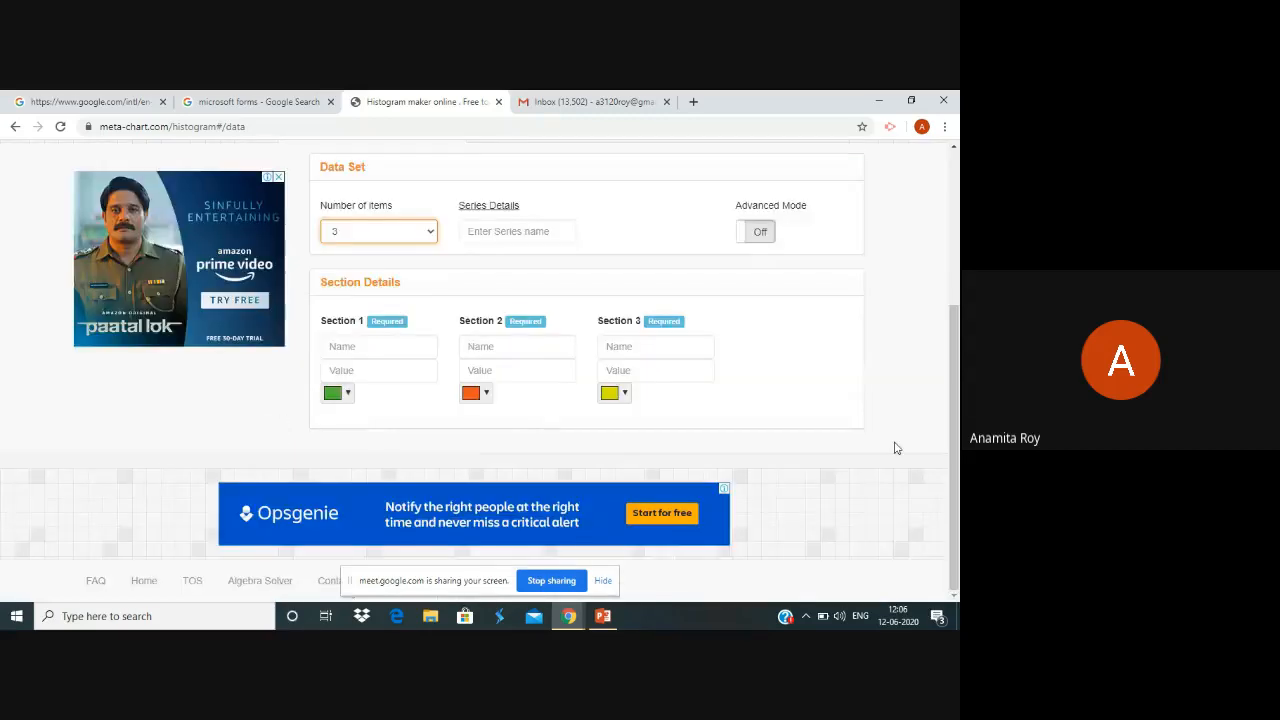
{"action": "left_click", "coordinate": [350, 350]}
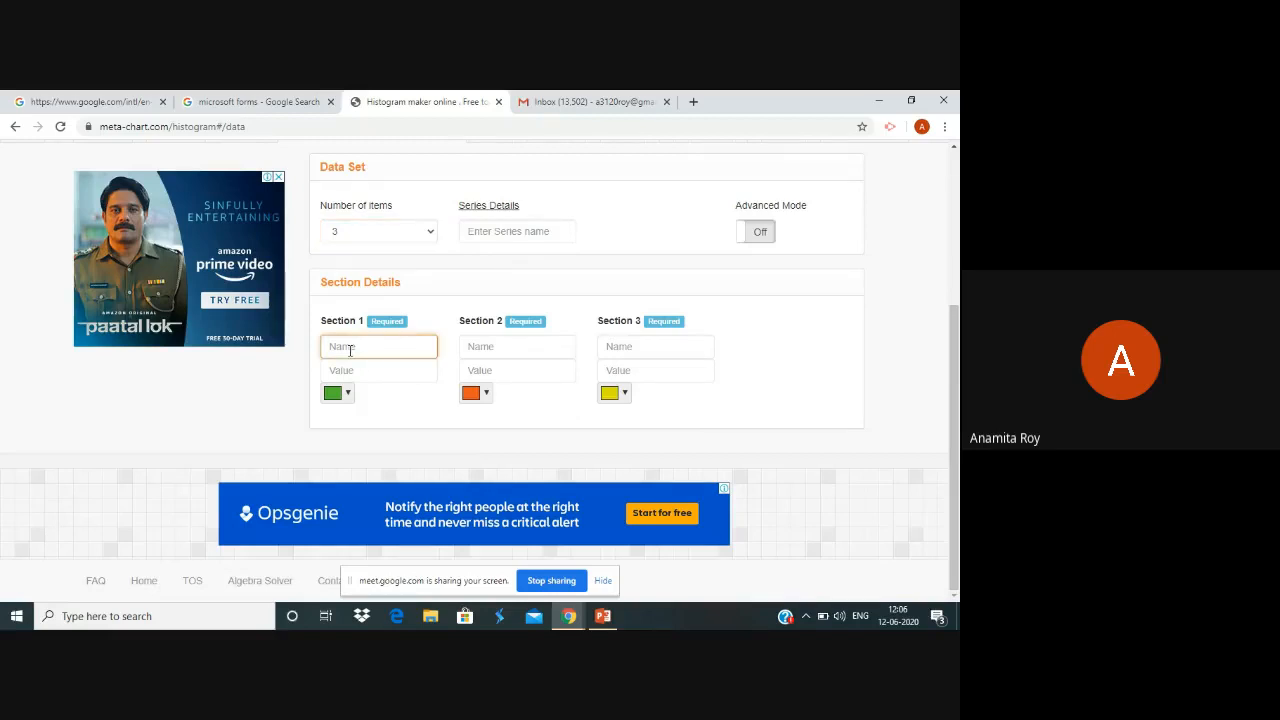
{"action": "type", "text": "0 - 10"}
{"action": "left_click", "coordinate": [473, 347]}
{"action": "type", "text": "10"}
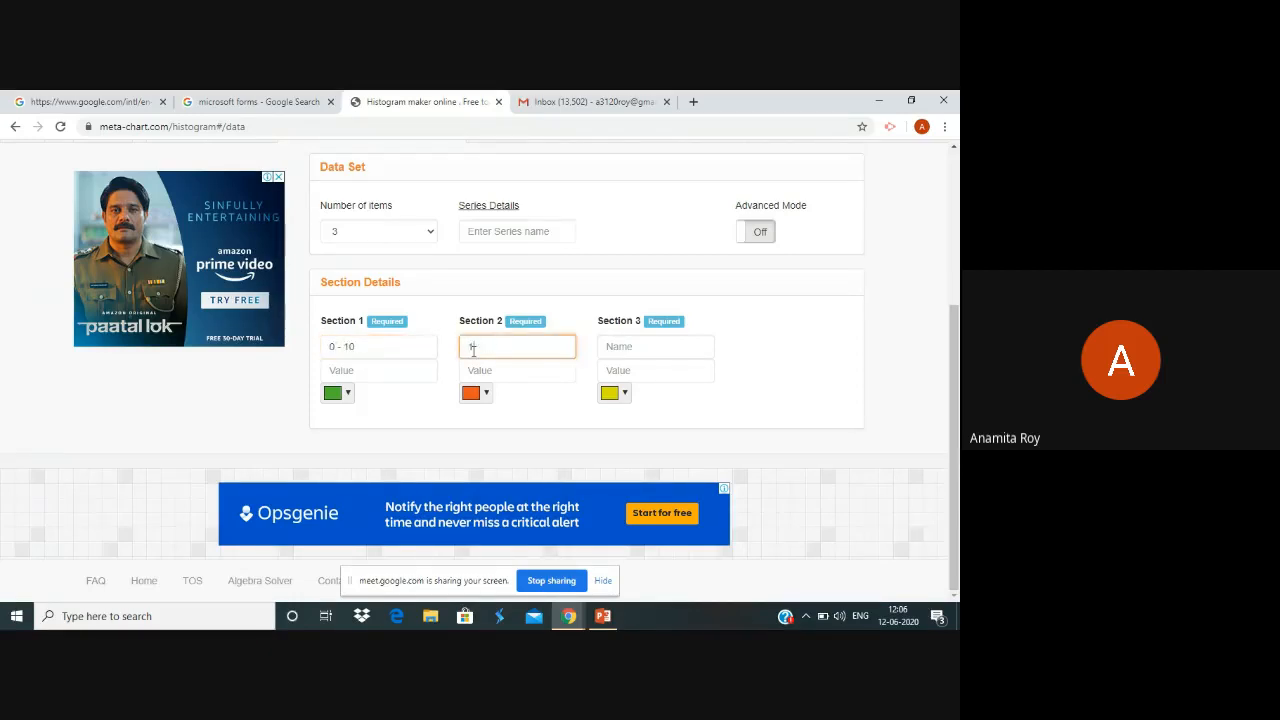
{"action": "type", "text": " - 20"}
{"action": "left_click", "coordinate": [619, 345]}
{"action": "type", "text": "20"}
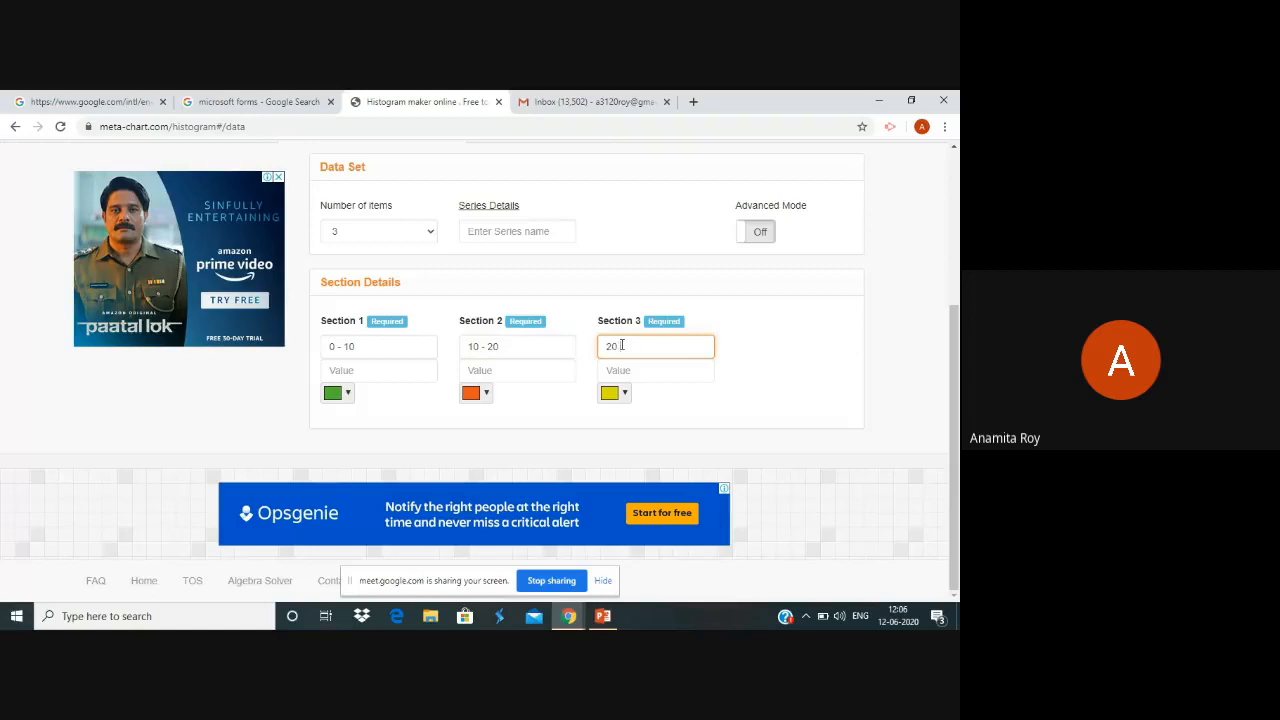
{"action": "type", "text": " - 30"}
Enter the values 3, 12 and 5 for histogram sections 1, 2 and 3.
{"action": "left_click", "coordinate": [345, 371]}
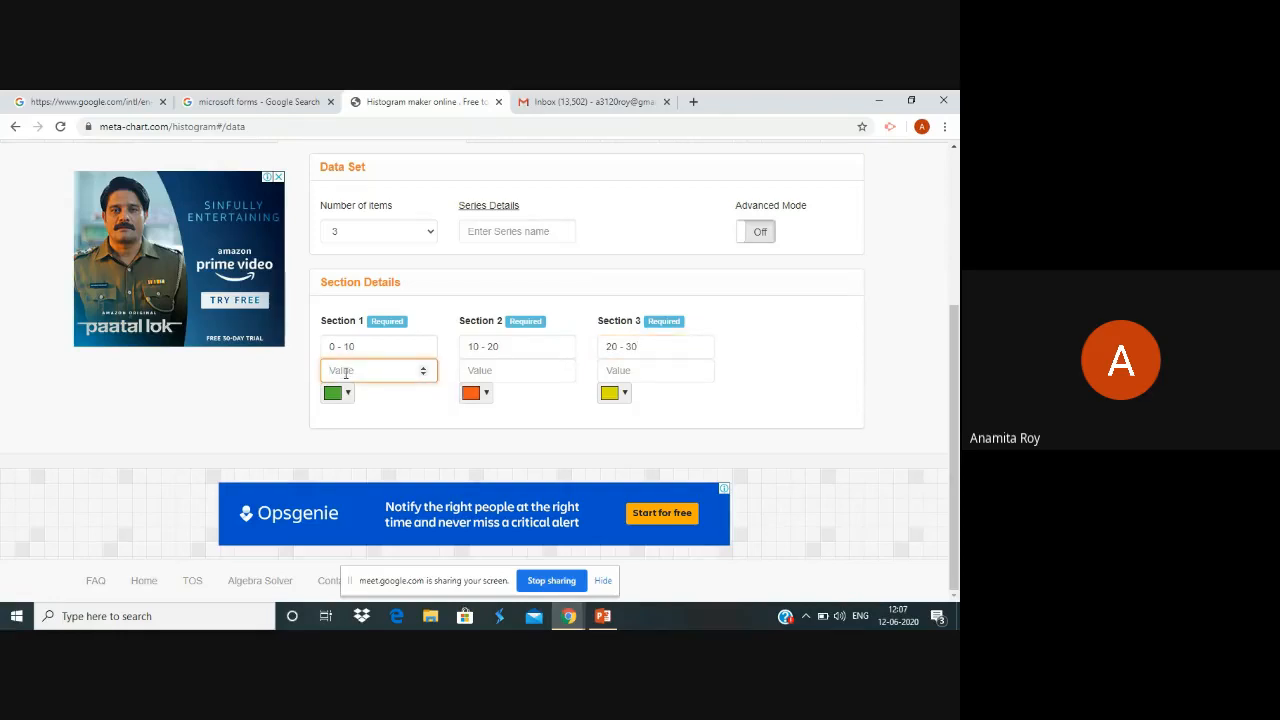
{"action": "type", "text": "3"}
{"action": "left_click", "coordinate": [513, 369]}
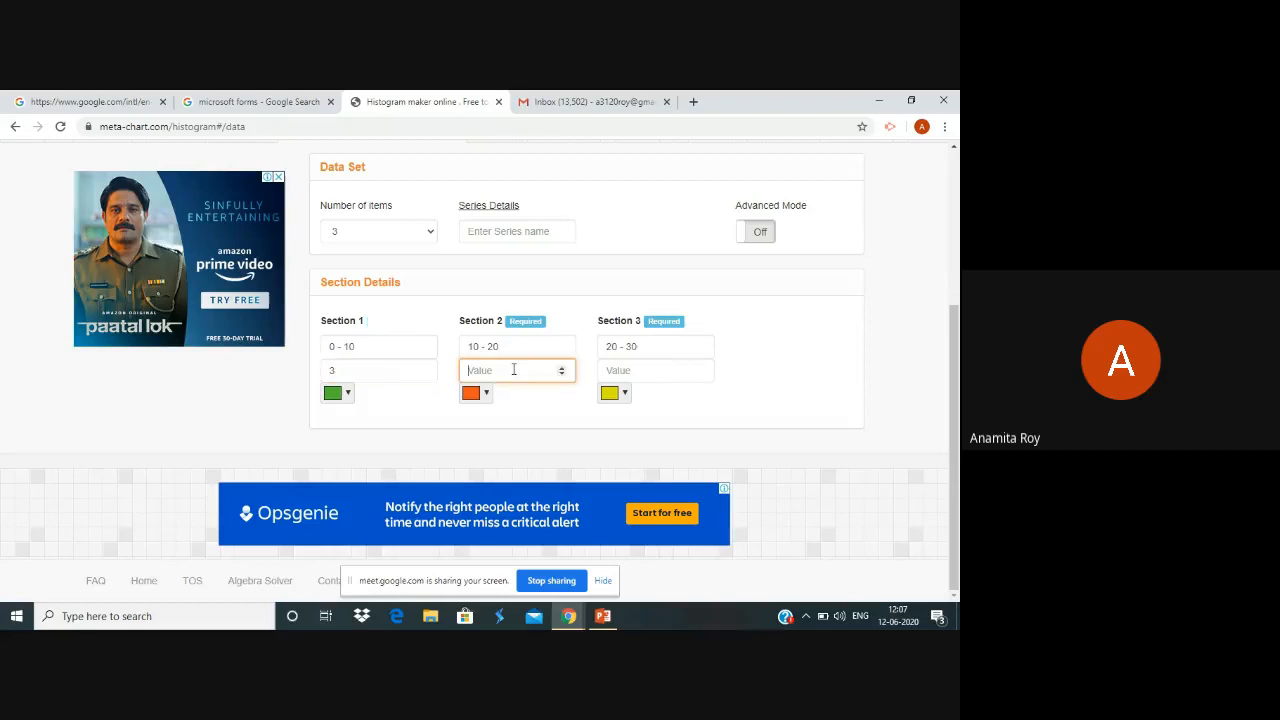
{"action": "type", "text": "12"}
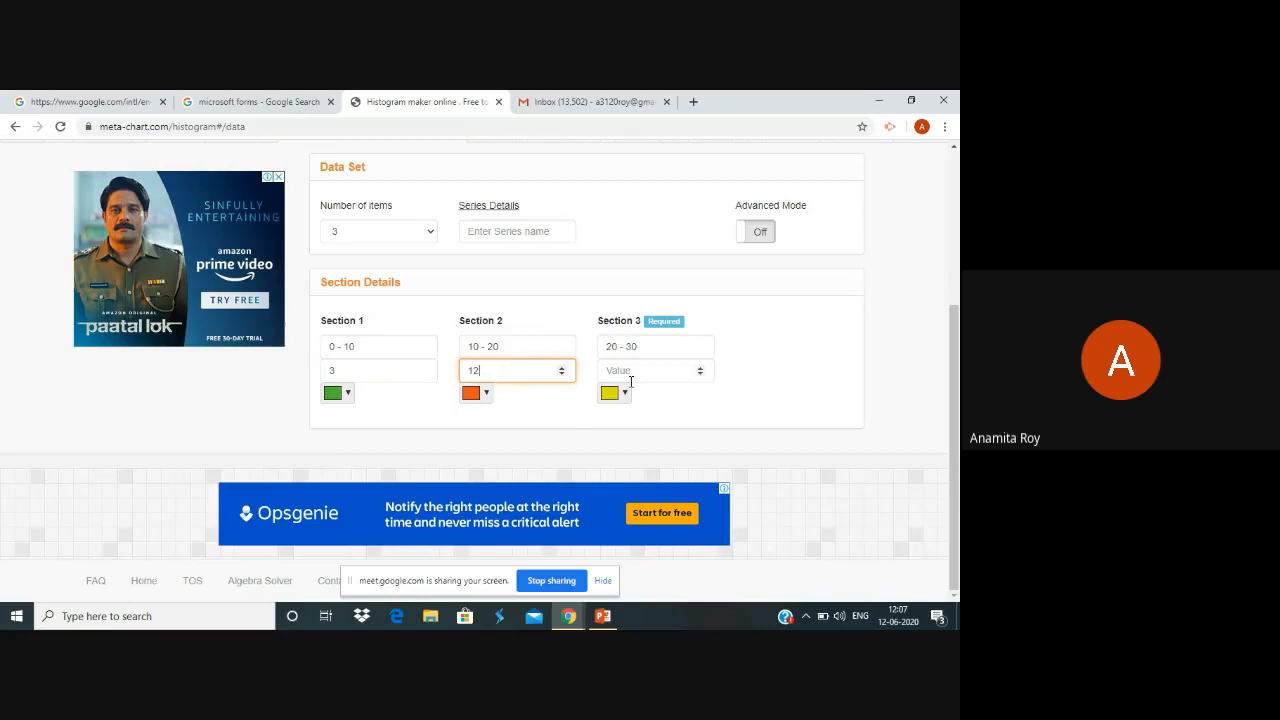
{"action": "left_click", "coordinate": [650, 373]}
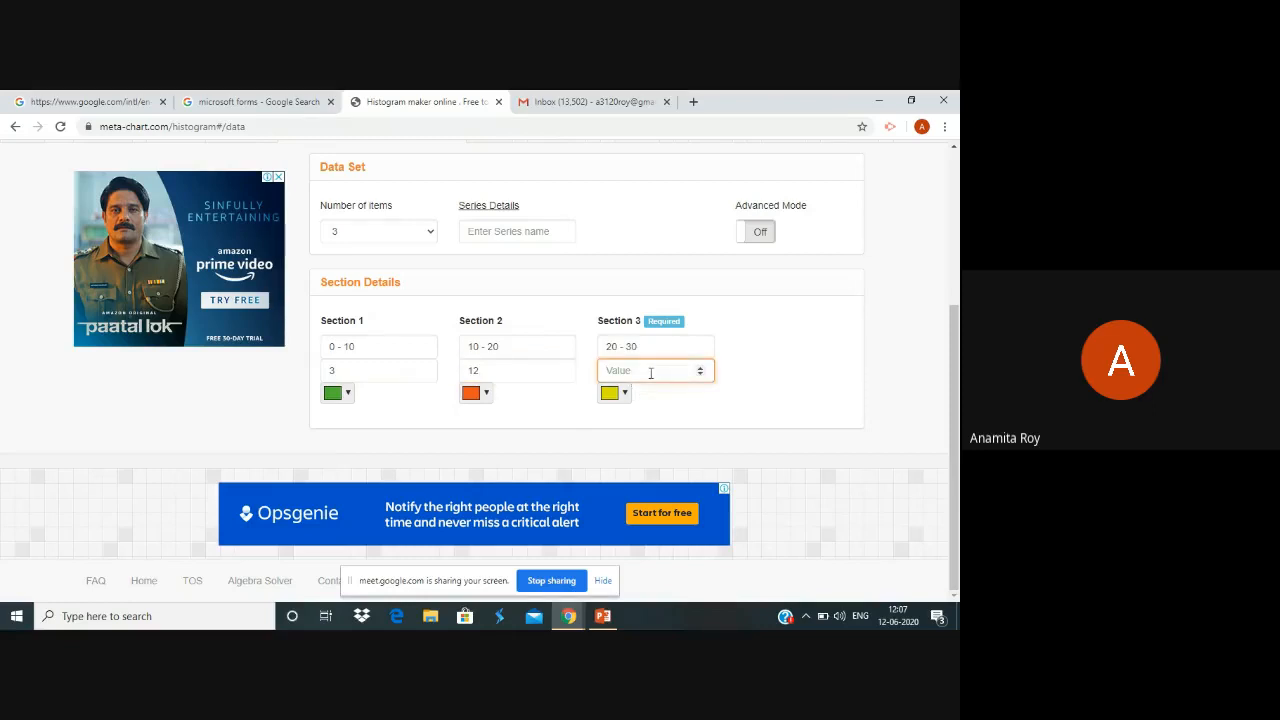
{"action": "type", "text": "5"}
Open the histogram's label settings and enter MARKS OF STUDENTS as the graph title.
{"action": "scroll", "coordinate": [957, 289], "scroll_direction": "up", "scroll_amount": 3}
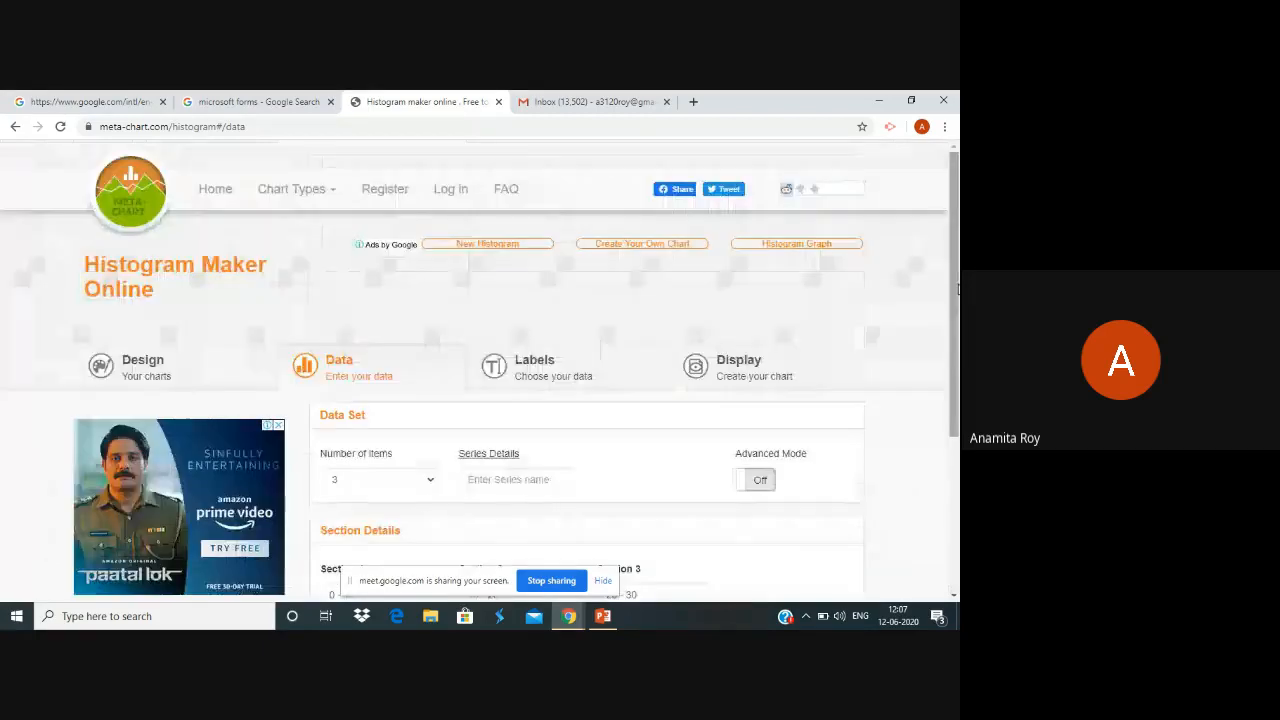
{"action": "left_click", "coordinate": [545, 373]}
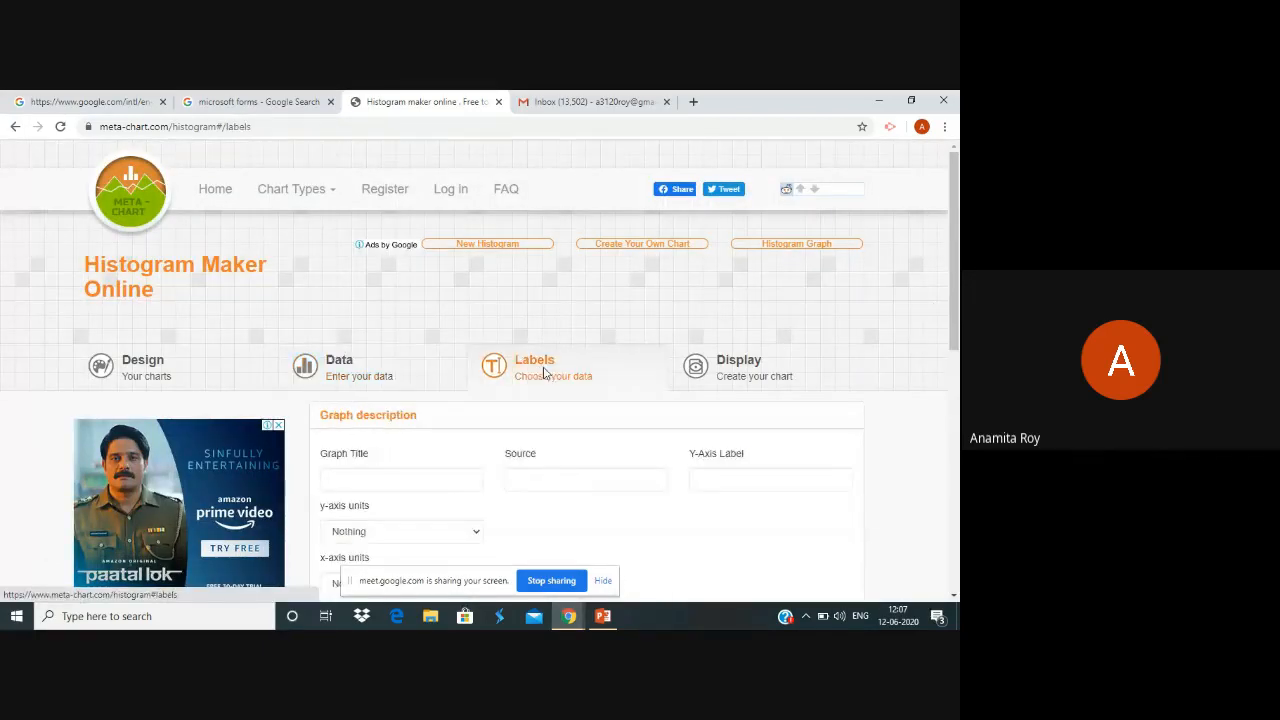
{"action": "left_click", "coordinate": [375, 471]}
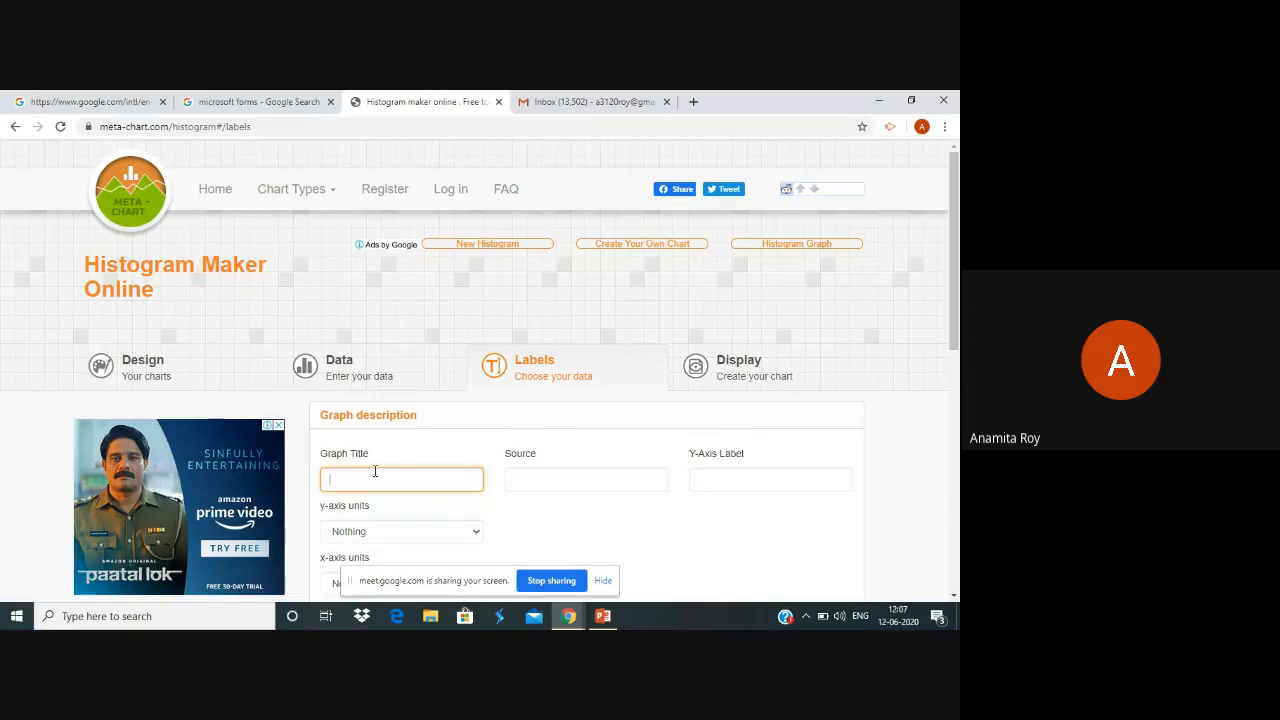
{"action": "type", "text": "MARKS OF STUDENTS"}
Look over the font and label options and set the y-axis label to NO OF CHILDREN.
{"action": "left_click", "coordinate": [956, 388]}
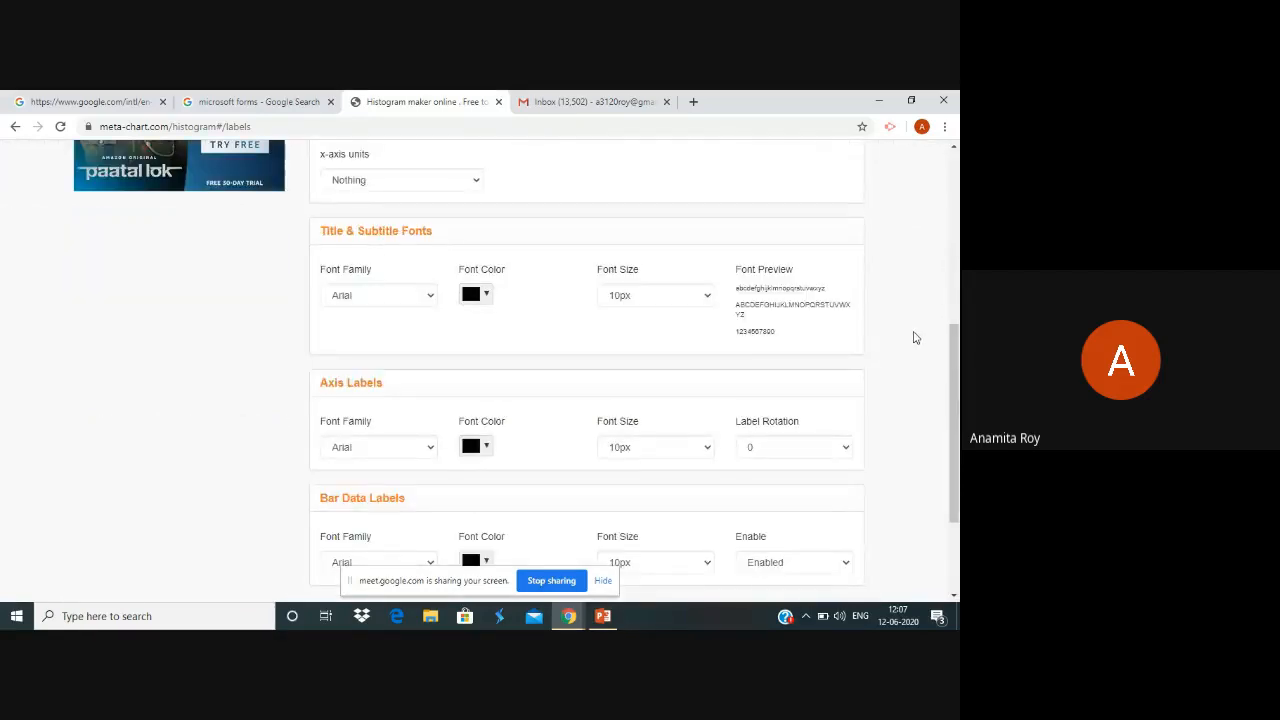
{"action": "scroll", "coordinate": [913, 338], "scroll_direction": "up", "scroll_amount": 1}
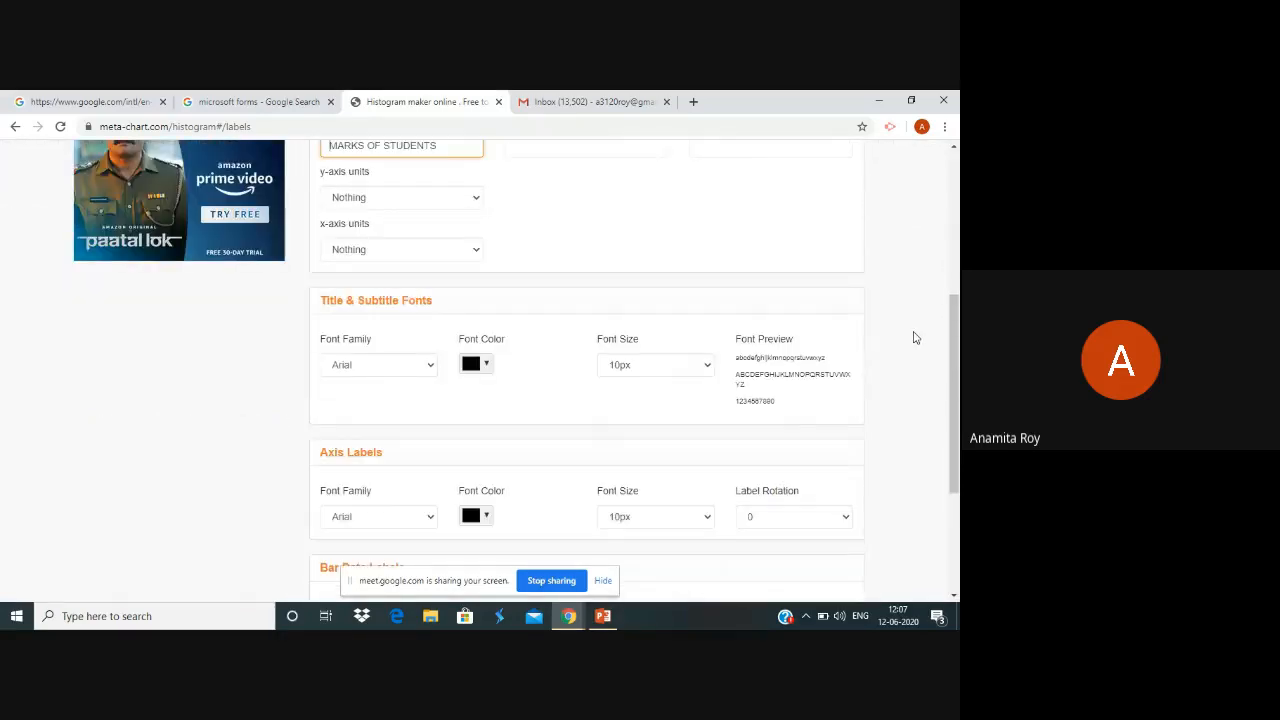
{"action": "left_click", "coordinate": [957, 263]}
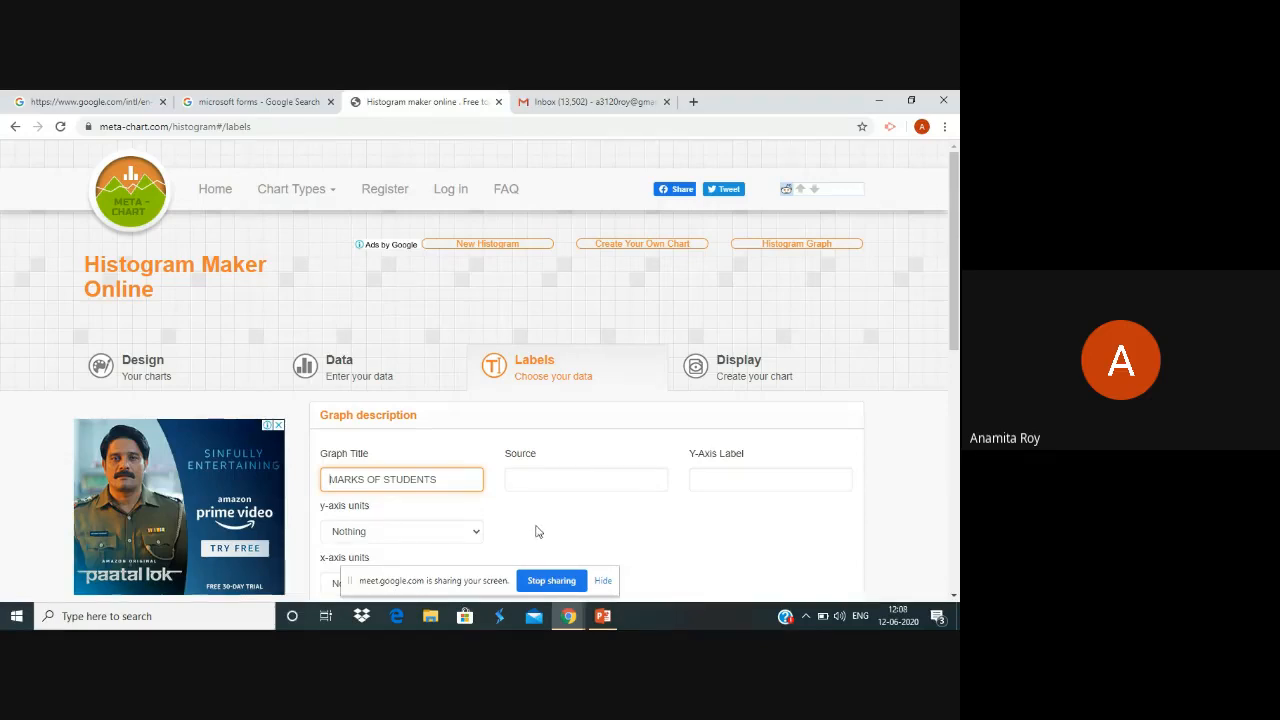
{"action": "left_click", "coordinate": [698, 455]}
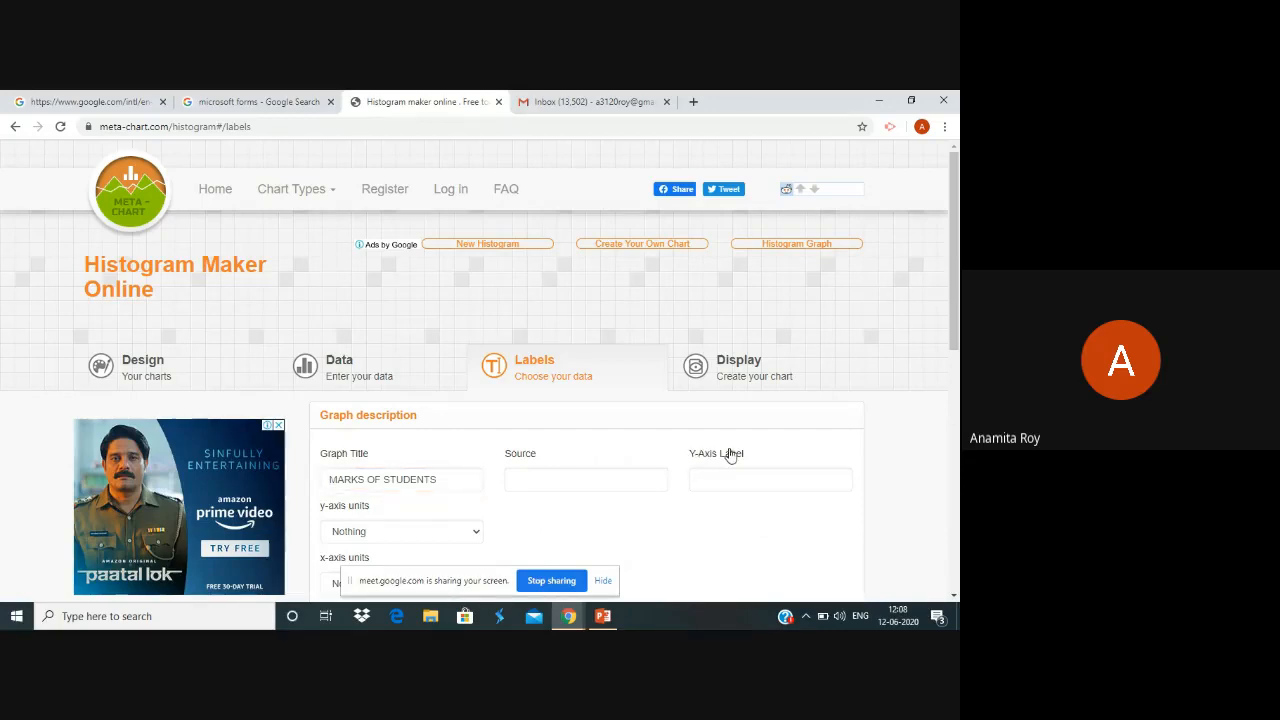
{"action": "left_click", "coordinate": [718, 482]}
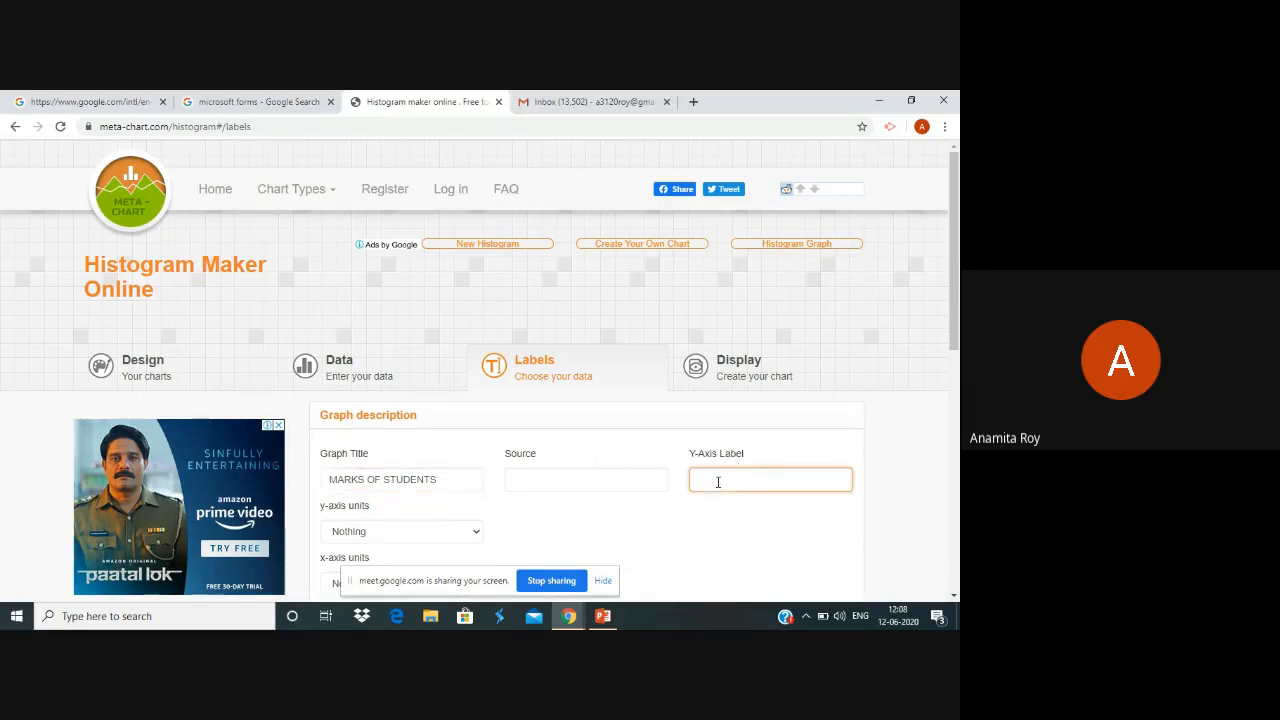
{"action": "type", "text": "NO OF CHILDREN"}
{"action": "left_click", "coordinate": [748, 530]}
Set the histogram's x-axis units to custom and enter MARKS as the custom unit.
{"action": "scroll", "coordinate": [748, 530], "scroll_direction": "down", "scroll_amount": 1}
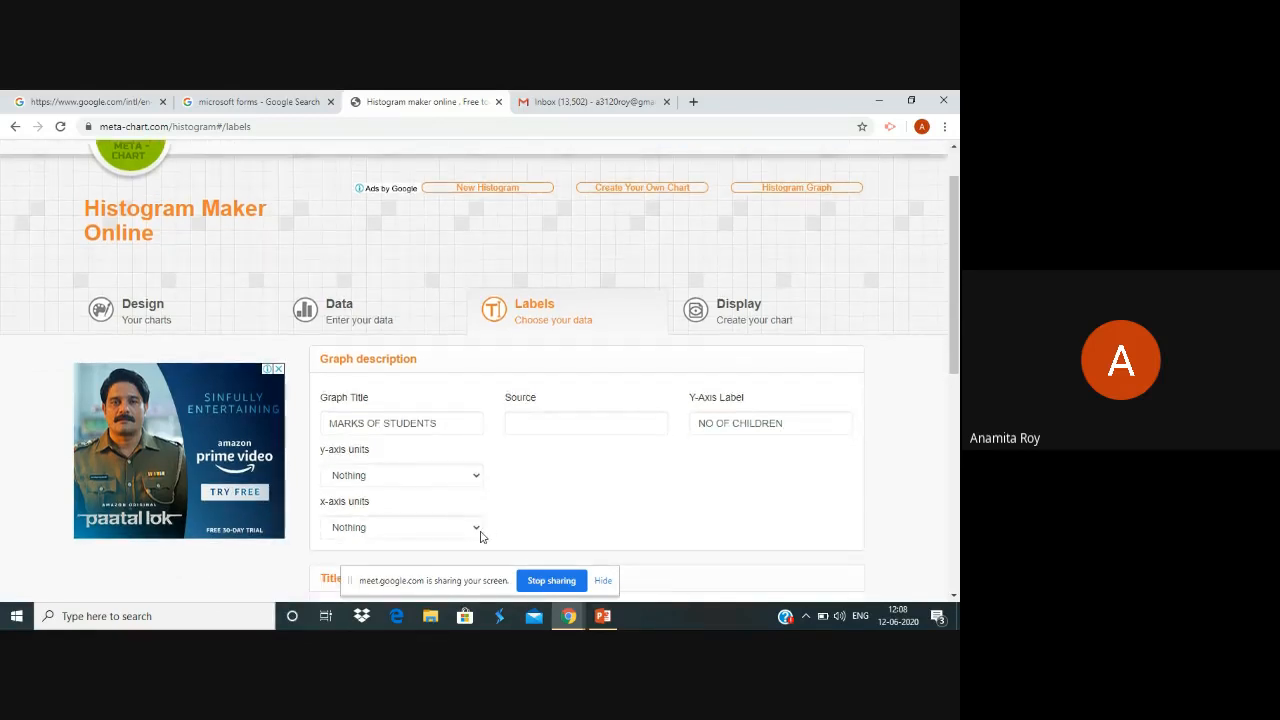
{"action": "left_click", "coordinate": [478, 531]}
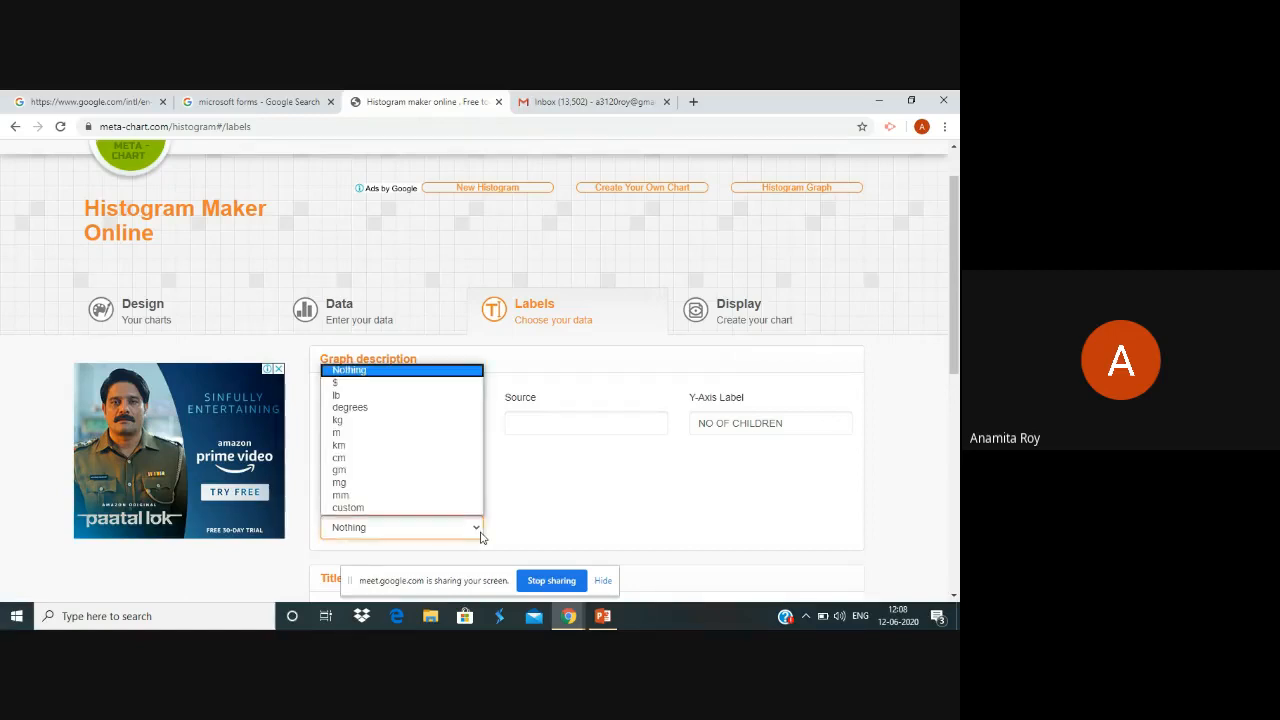
{"action": "left_click", "coordinate": [446, 508]}
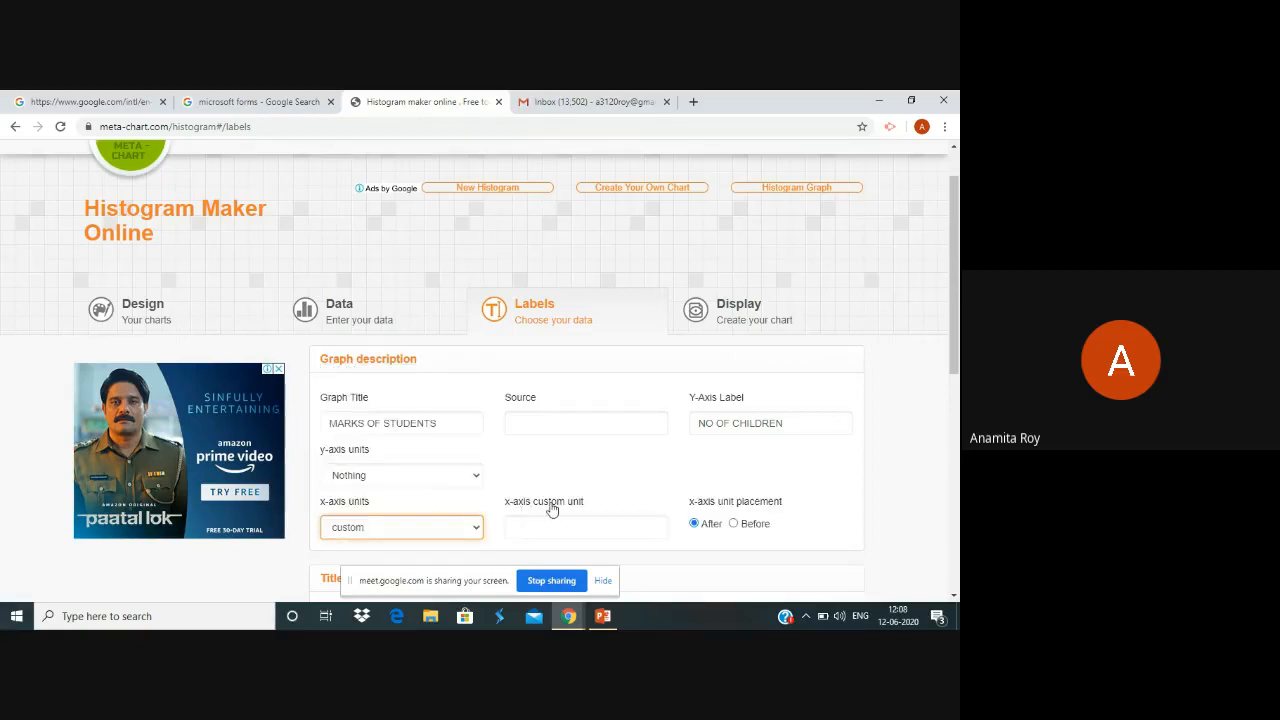
{"action": "left_click", "coordinate": [537, 519]}
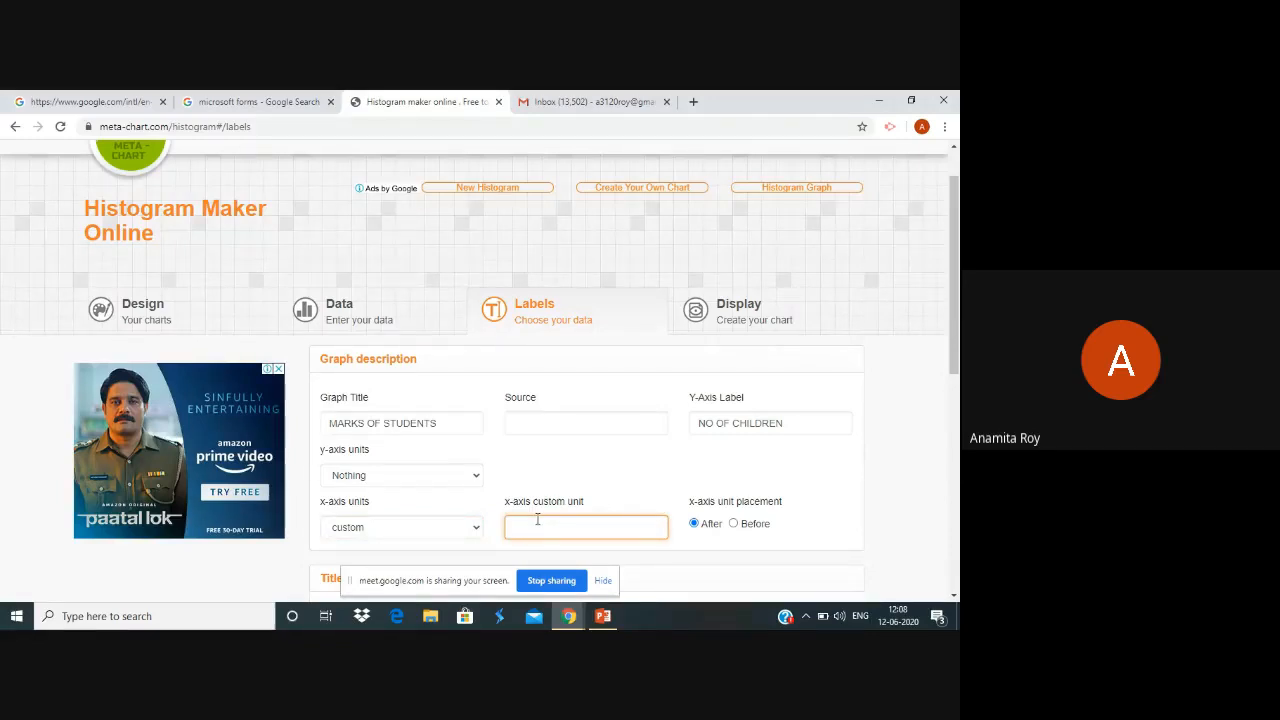
{"action": "type", "text": "MARKS"}
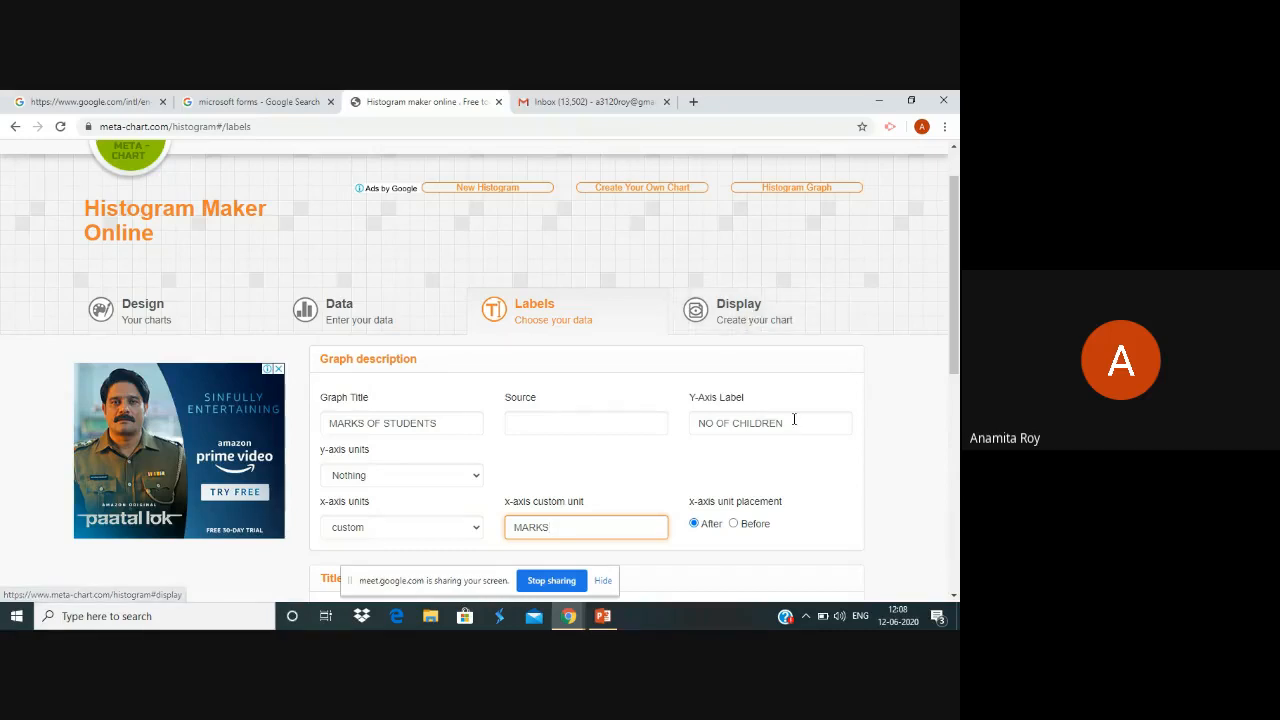
{"action": "left_click", "coordinate": [845, 520]}
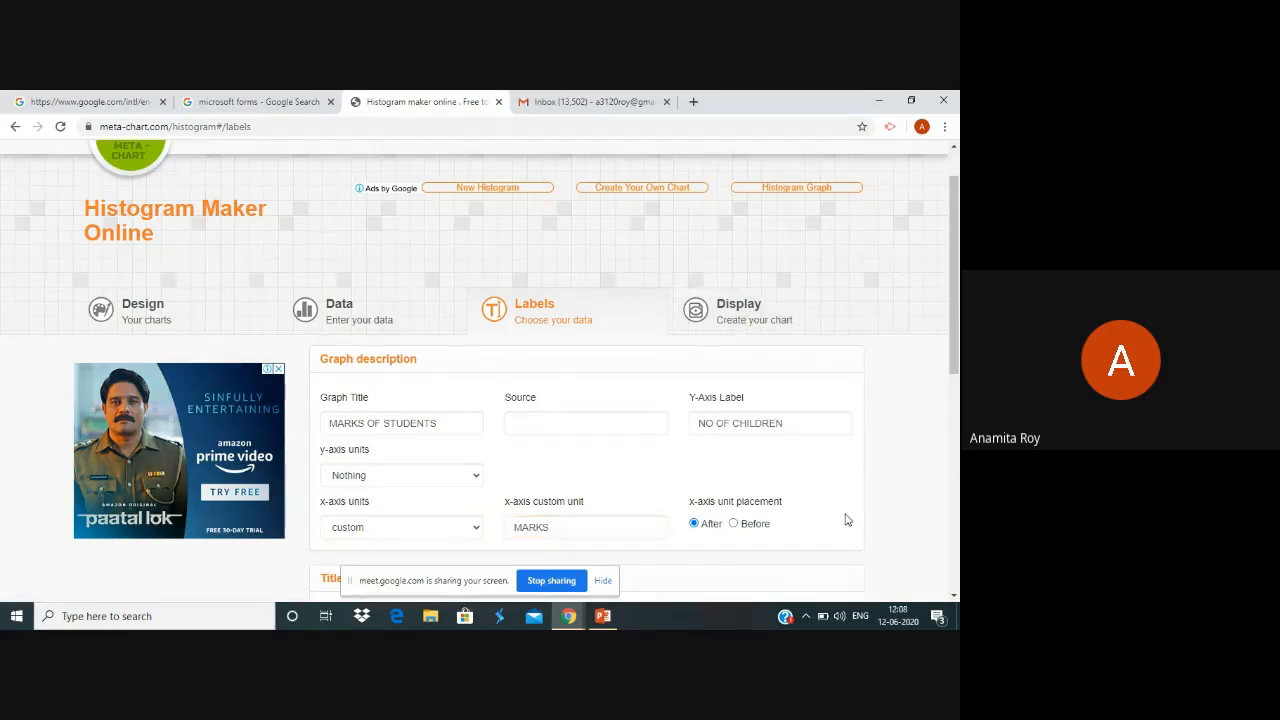
Generate the histogram, view it in full and go back from the finished chart.
{"action": "left_click", "coordinate": [728, 305]}
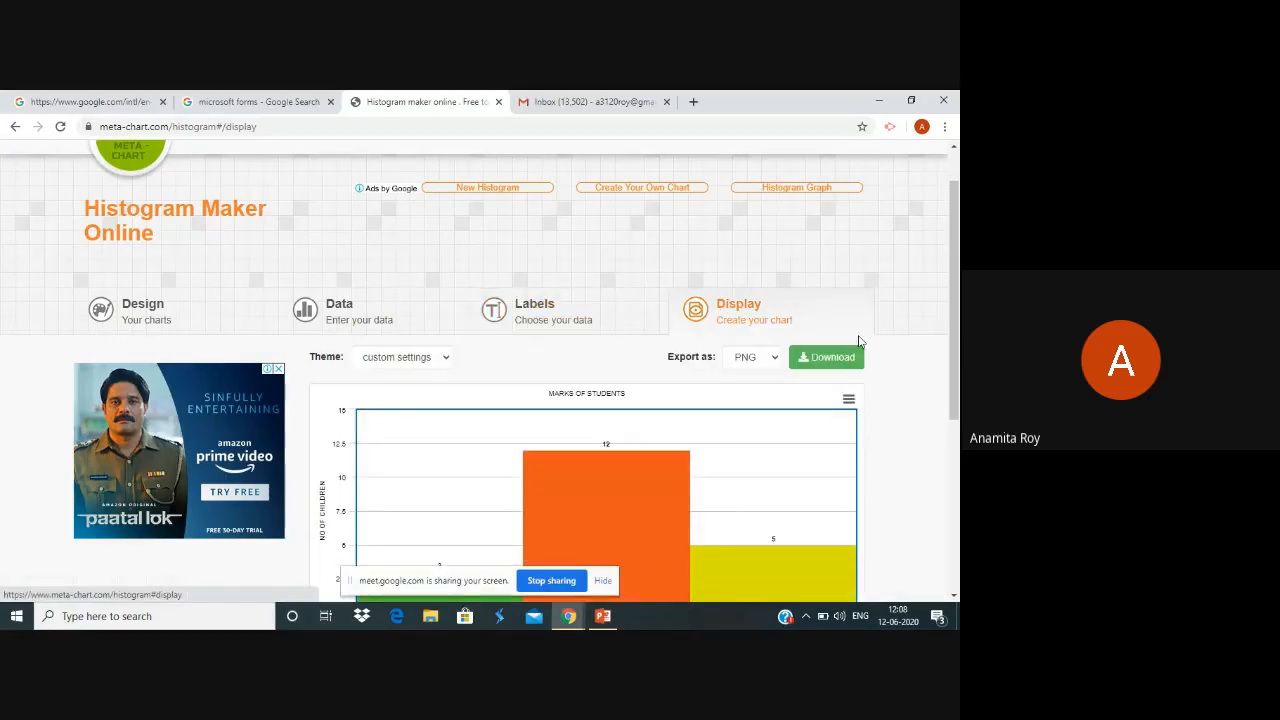
{"action": "scroll", "coordinate": [897, 384], "scroll_direction": "down", "scroll_amount": 2}
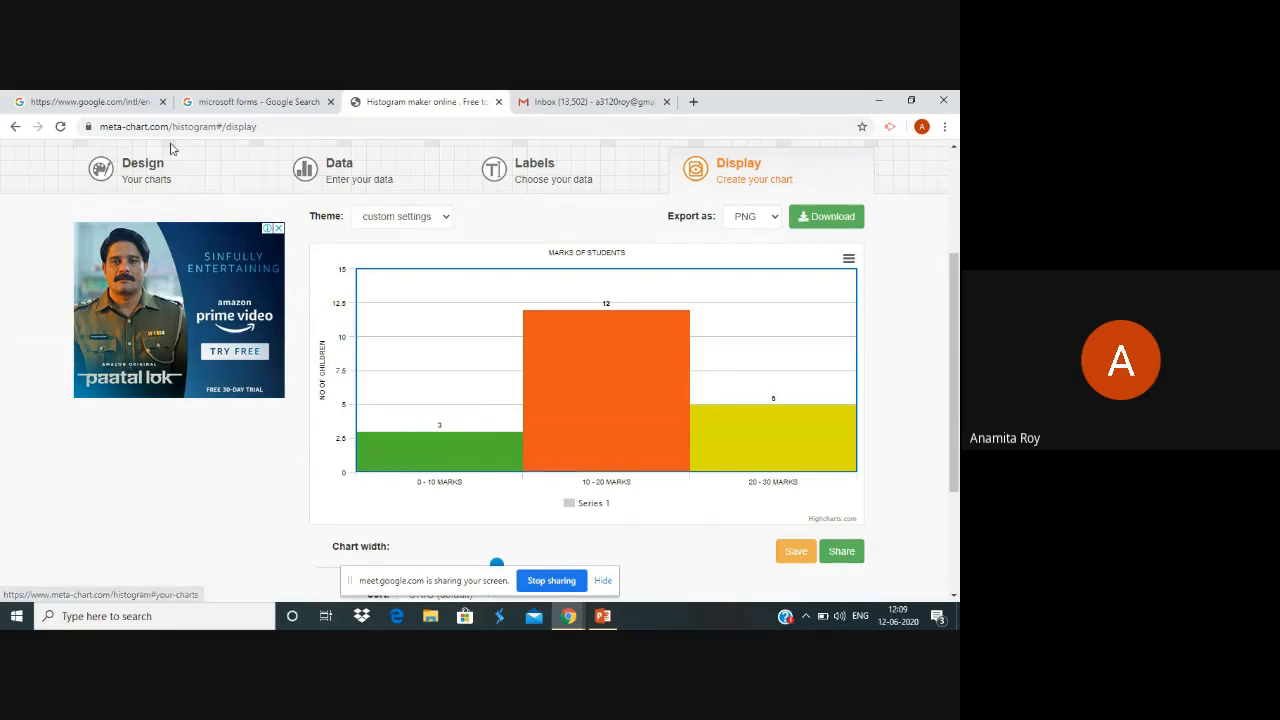
{"action": "left_click", "coordinate": [16, 127]}
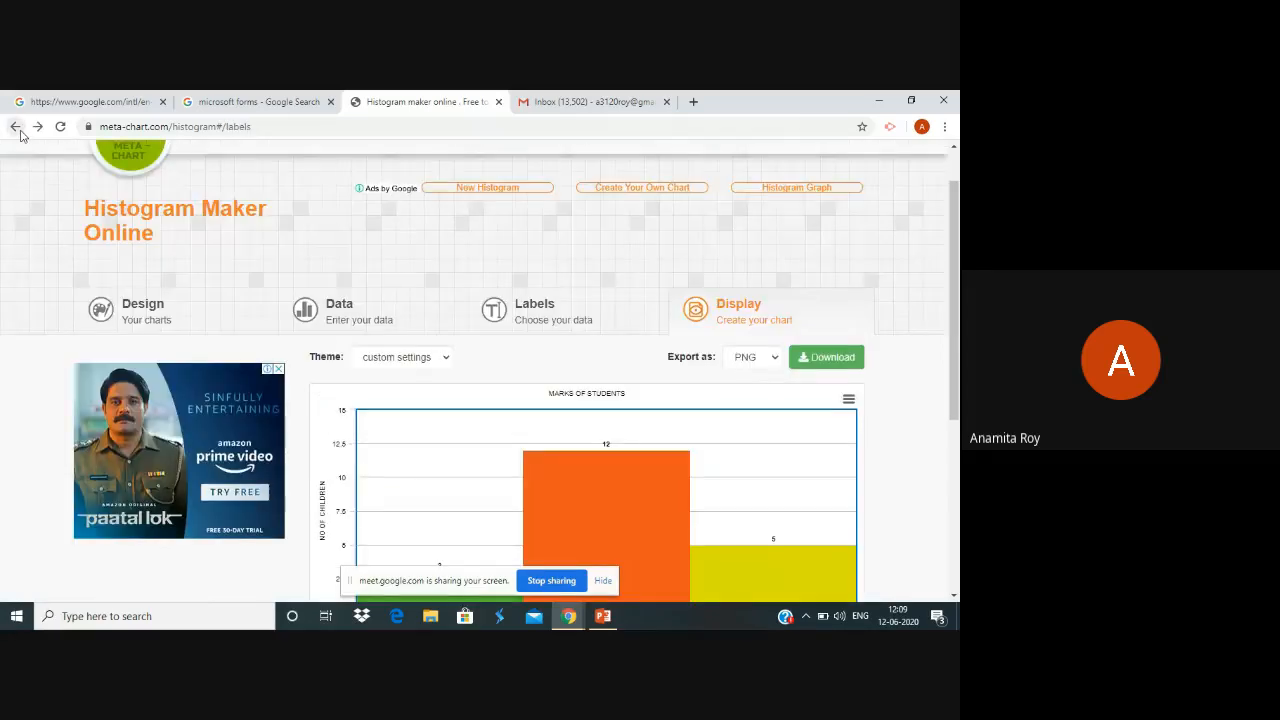
Go back from the histogram maker to the Meta-Chart home page and open the Venn chart maker.
{"action": "left_click", "coordinate": [16, 127]}
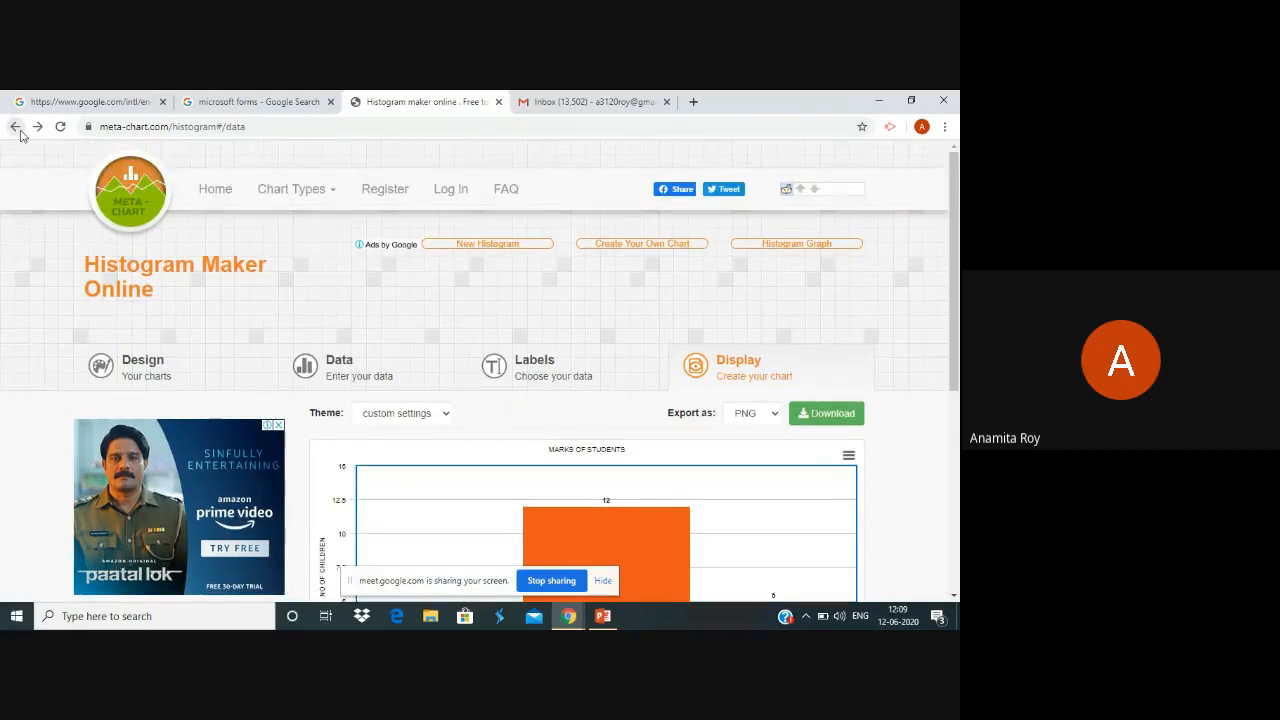
{"action": "left_click", "coordinate": [16, 127]}
{"action": "left_click", "coordinate": [16, 127]}
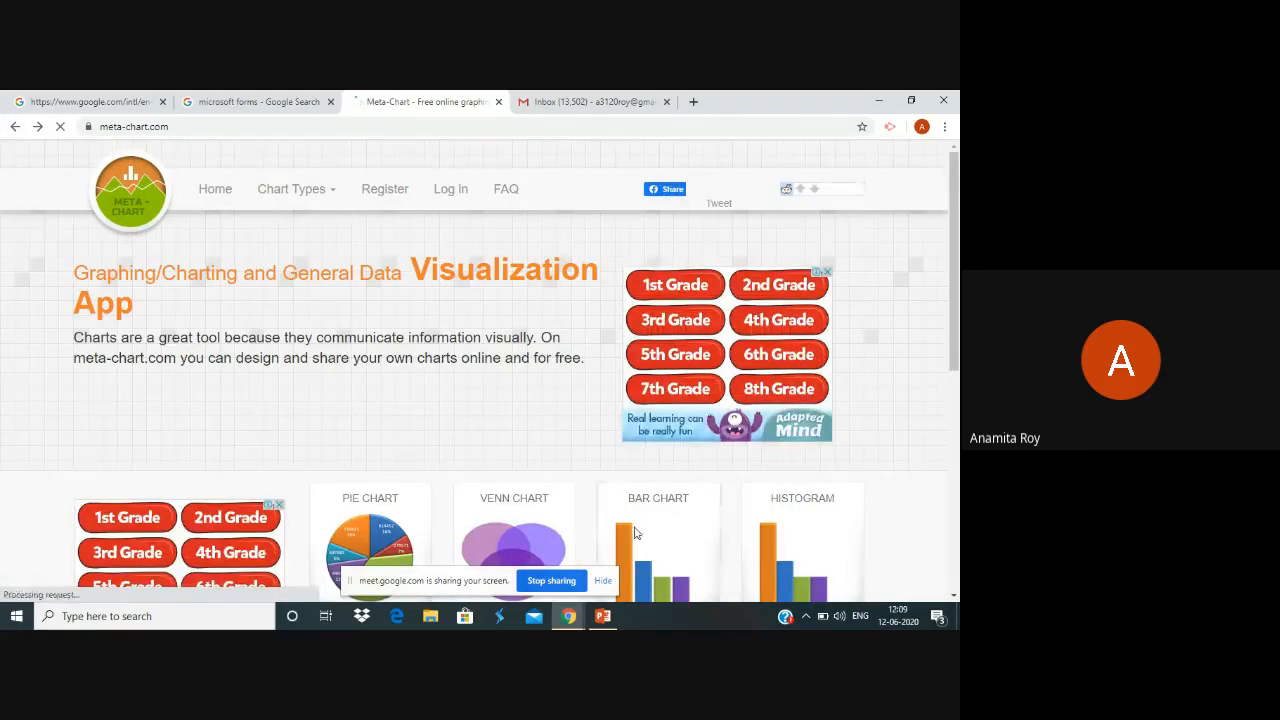
{"action": "left_click", "coordinate": [540, 565]}
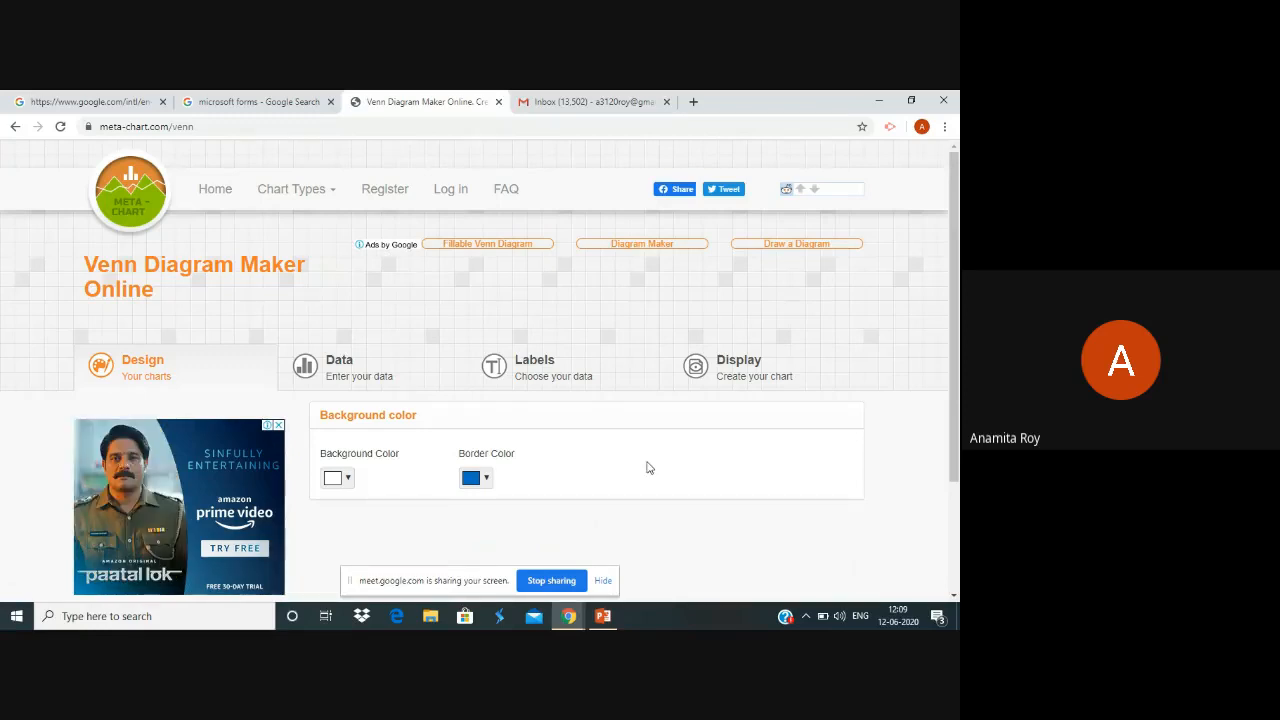
Open the Venn diagram's data settings and set the number of sets to 3.
{"action": "left_click", "coordinate": [376, 385]}
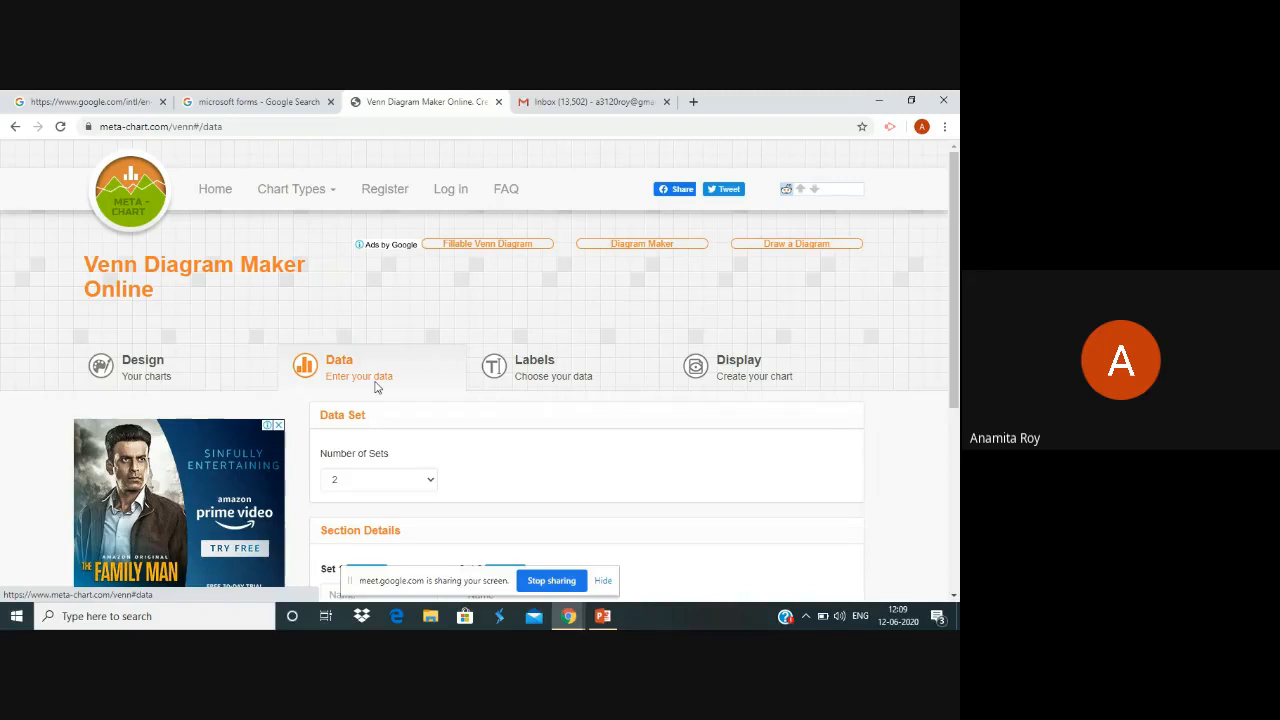
{"action": "left_click", "coordinate": [430, 489]}
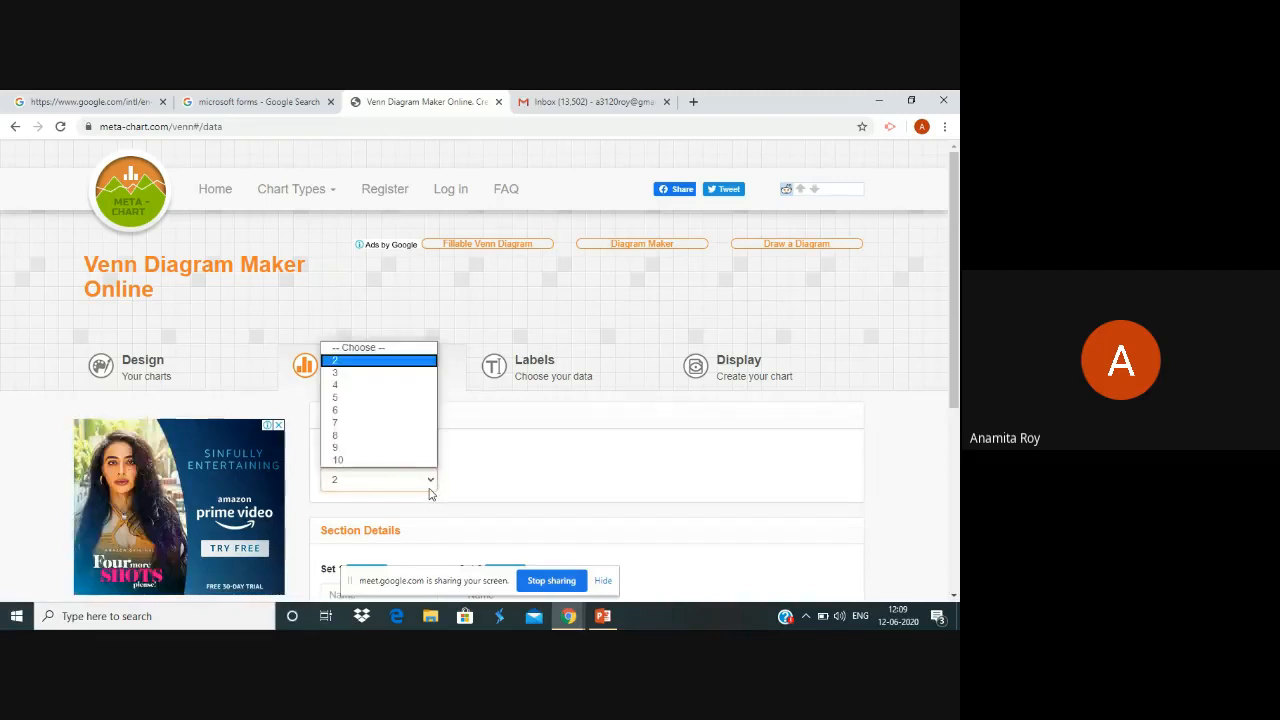
{"action": "left_click", "coordinate": [408, 385]}
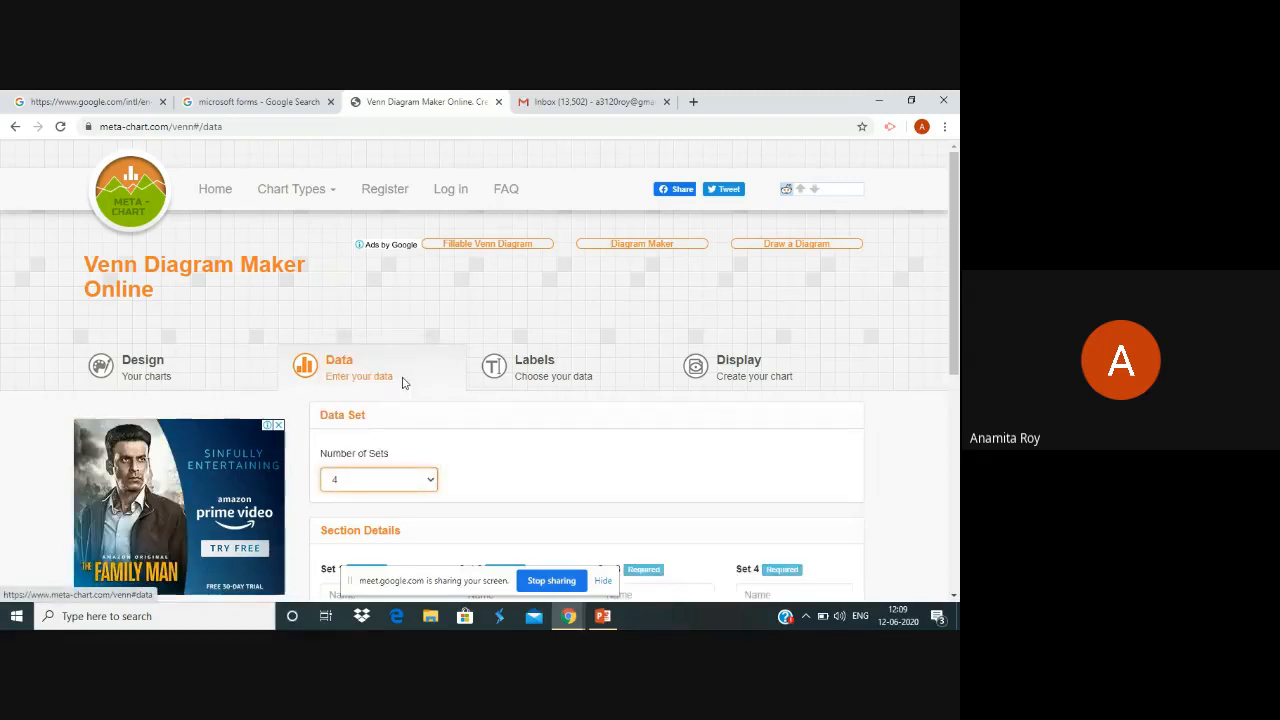
{"action": "left_click", "coordinate": [431, 485]}
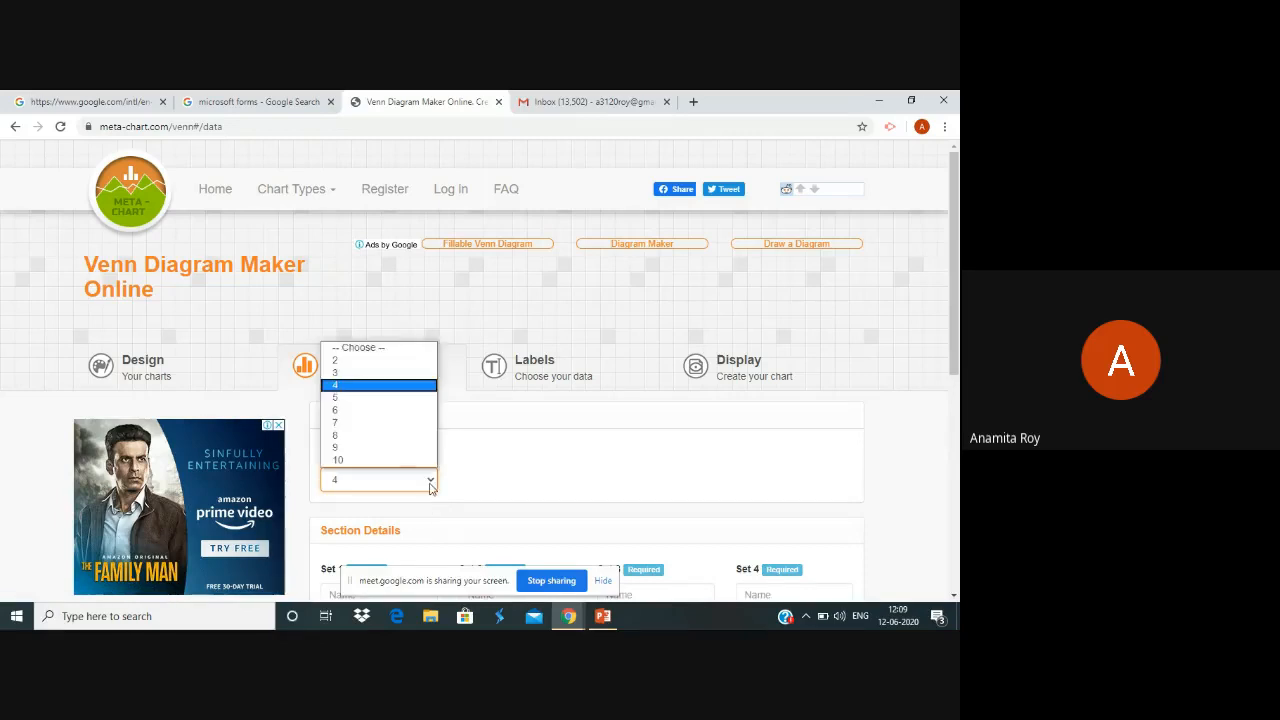
{"action": "left_click", "coordinate": [416, 373]}
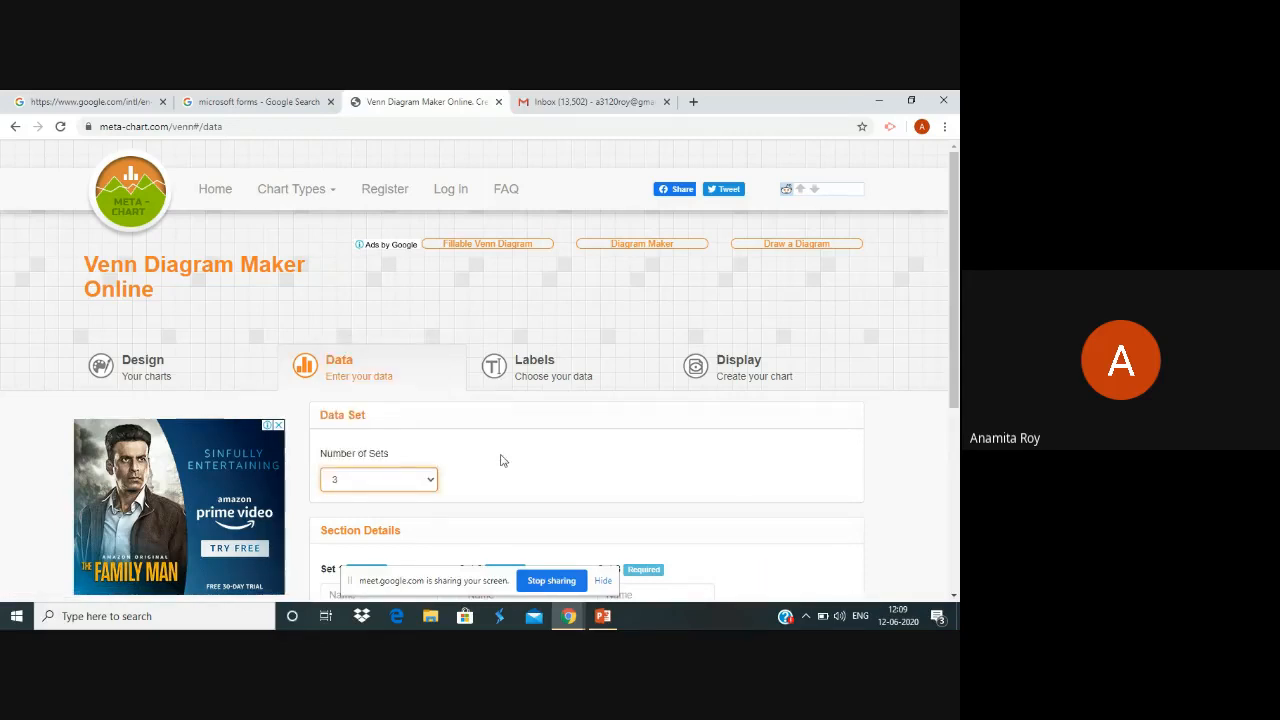
{"action": "left_click", "coordinate": [545, 476]}
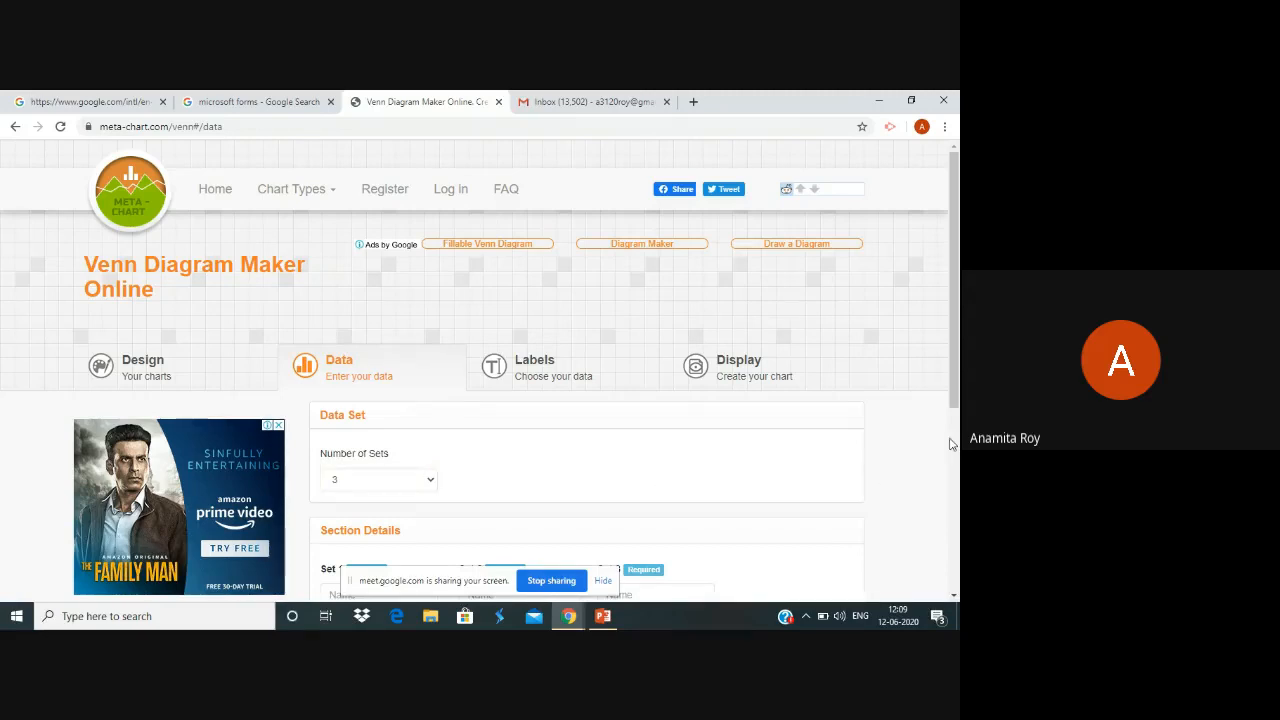
Name the three sets in the section details A, B and C.
{"action": "scroll", "coordinate": [951, 442], "scroll_direction": "down", "scroll_amount": 1}
{"action": "scroll", "coordinate": [951, 442], "scroll_direction": "down", "scroll_amount": 3}
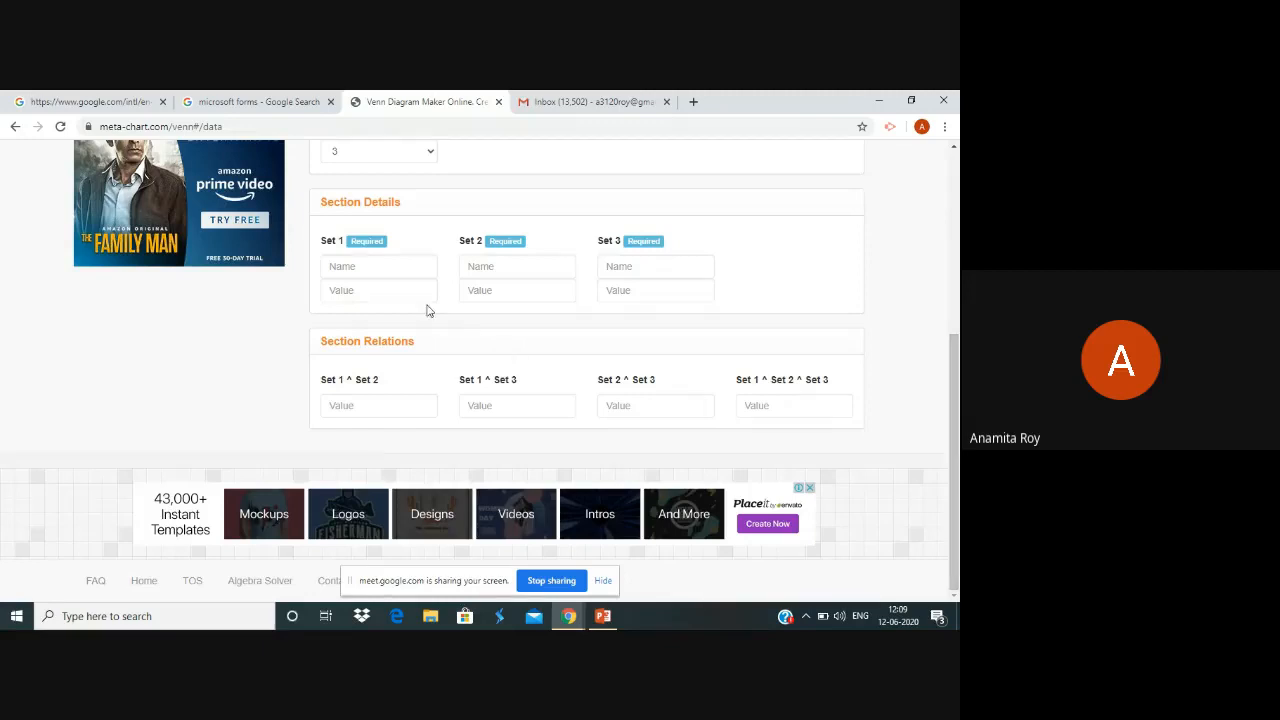
{"action": "left_click", "coordinate": [362, 271]}
{"action": "type", "text": "A"}
{"action": "left_click", "coordinate": [503, 266]}
{"action": "type", "text": "B"}
{"action": "left_click", "coordinate": [623, 266]}
{"action": "type", "text": "C"}
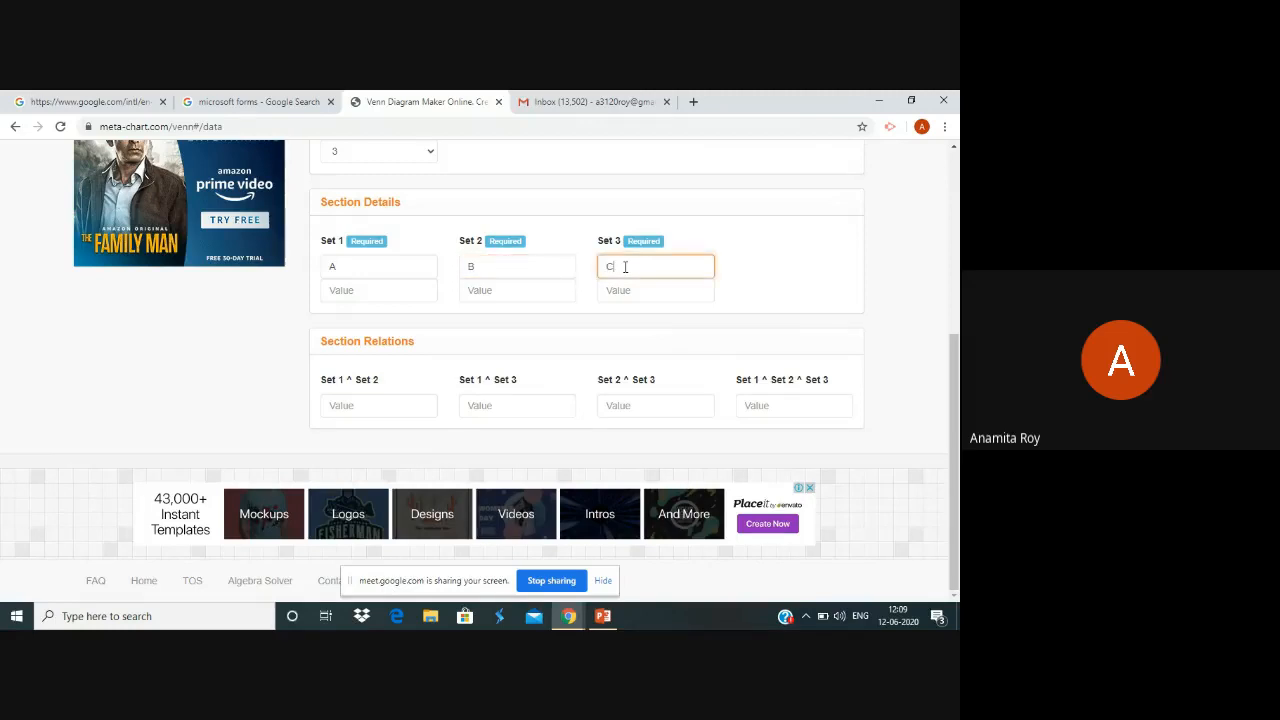
Enter the set values: 46 for A, 30 for B and 24 for C.
{"action": "left_click", "coordinate": [350, 291]}
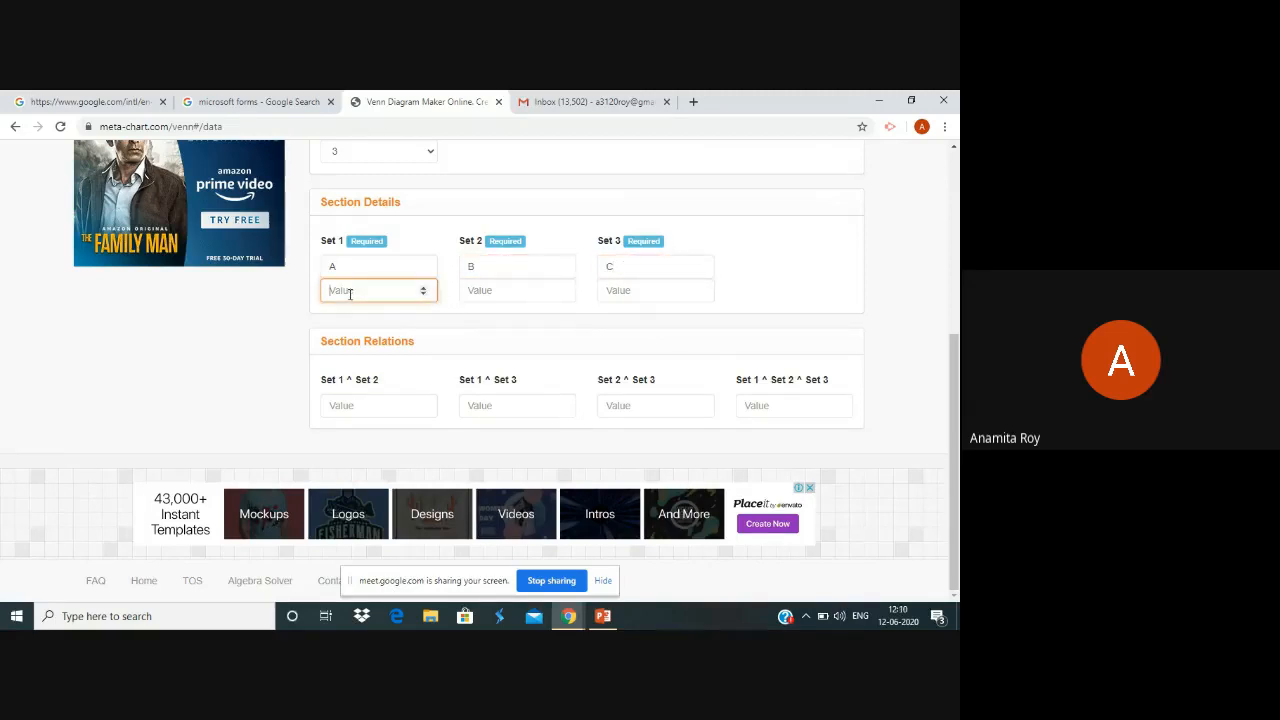
{"action": "type", "text": "46"}
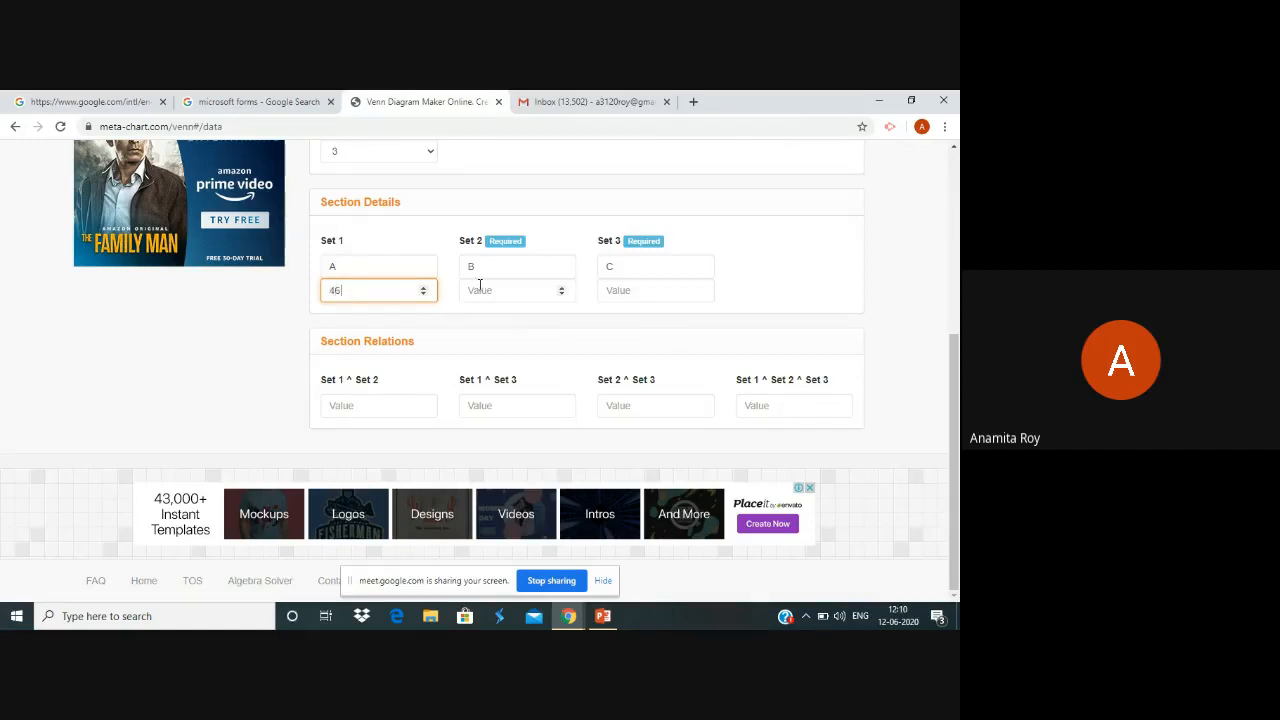
{"action": "left_click", "coordinate": [479, 288]}
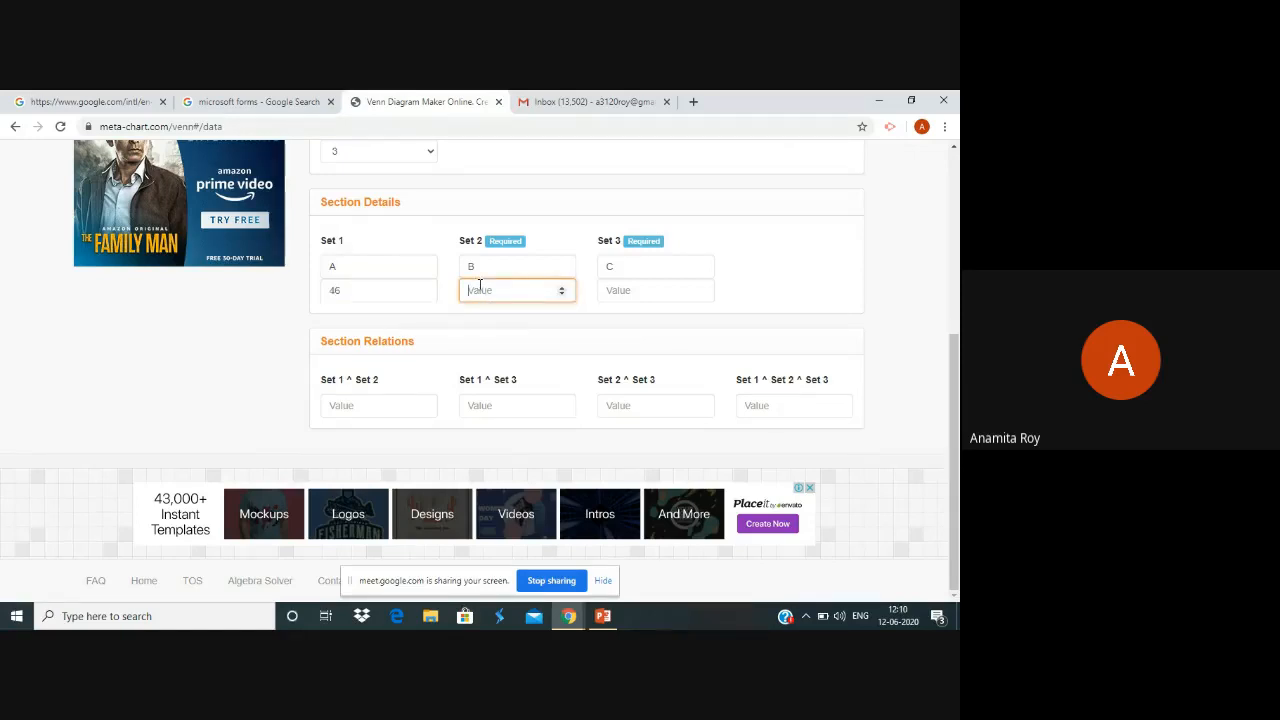
{"action": "type", "text": "30"}
{"action": "left_click", "coordinate": [603, 290]}
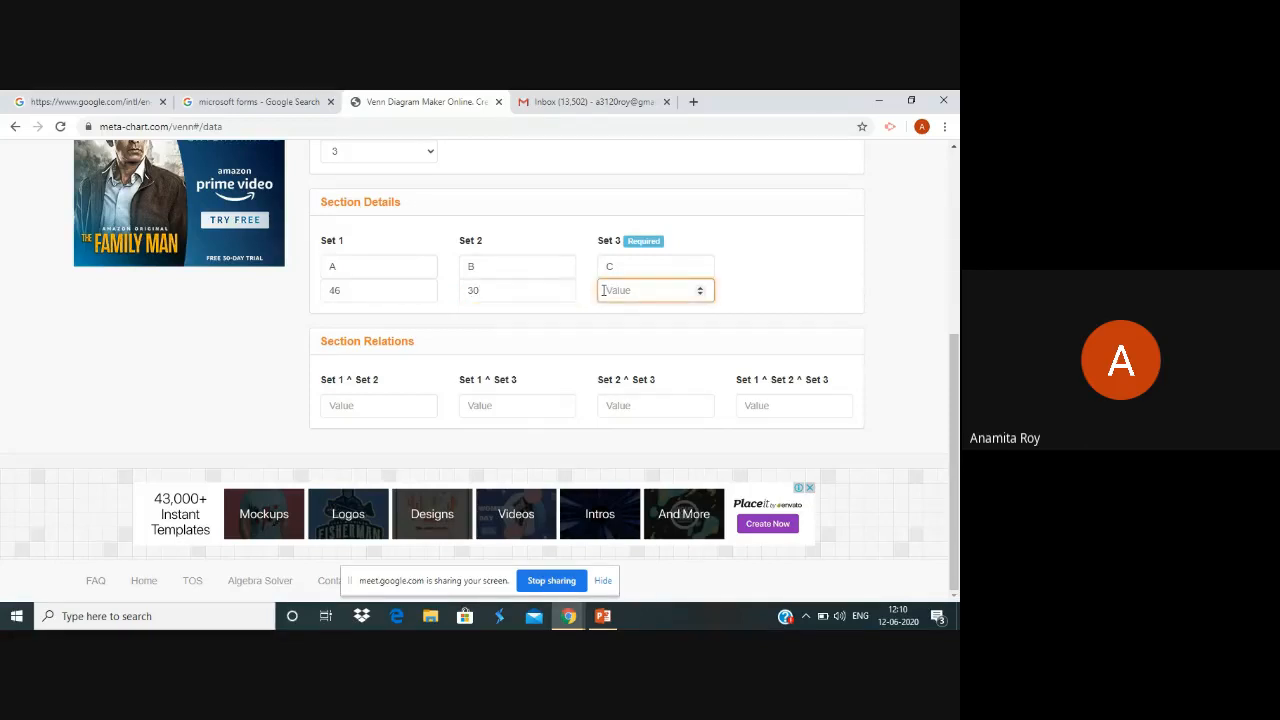
{"action": "type", "text": "24"}
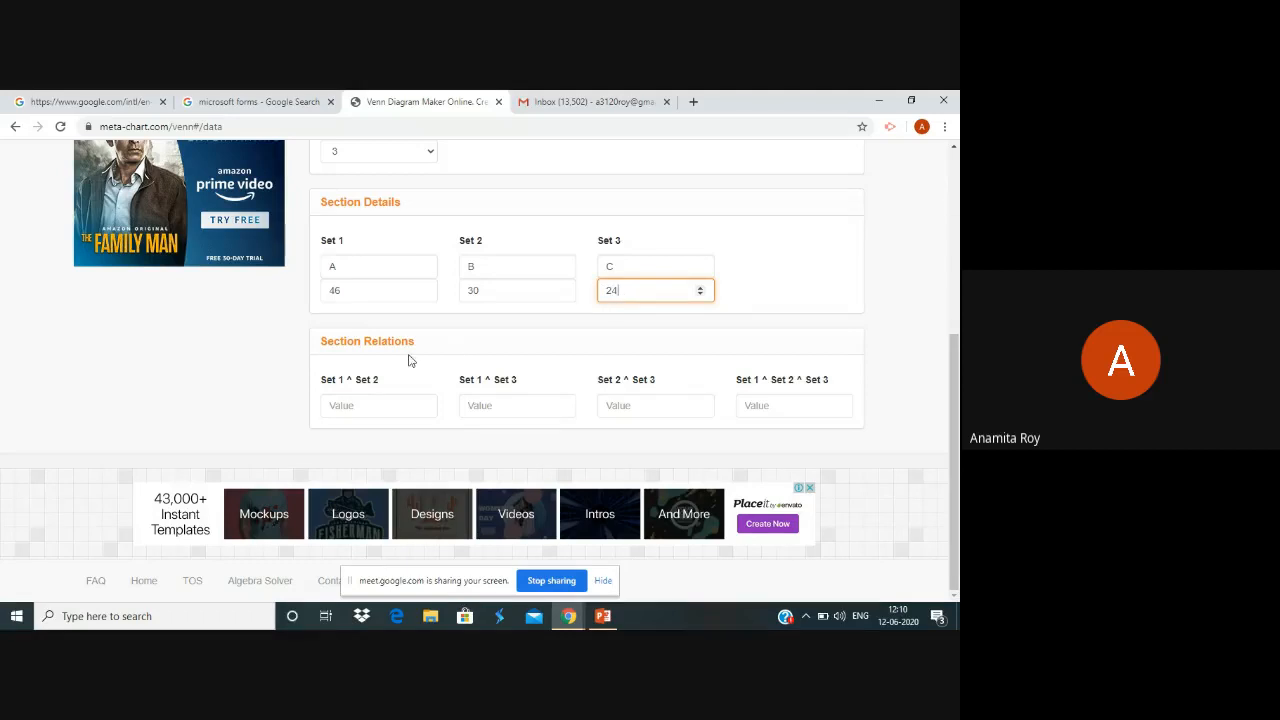
Fill in the section relations: Set 1 ^ Set 2 as 10, Set 1 ^ Set 3 as 11, Set 2 ^ Set 3 as 12, all three as 5.
{"action": "left_click", "coordinate": [365, 408]}
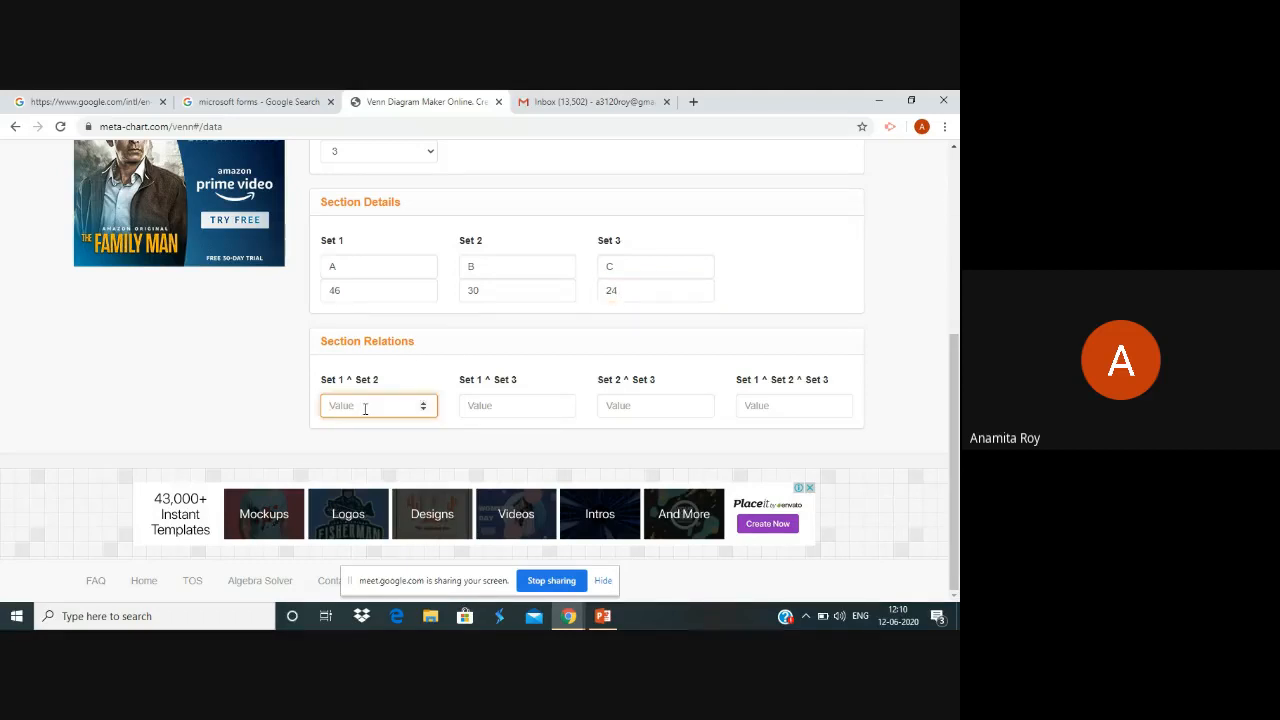
{"action": "type", "text": "10"}
{"action": "left_click", "coordinate": [491, 408]}
{"action": "type", "text": "3"}
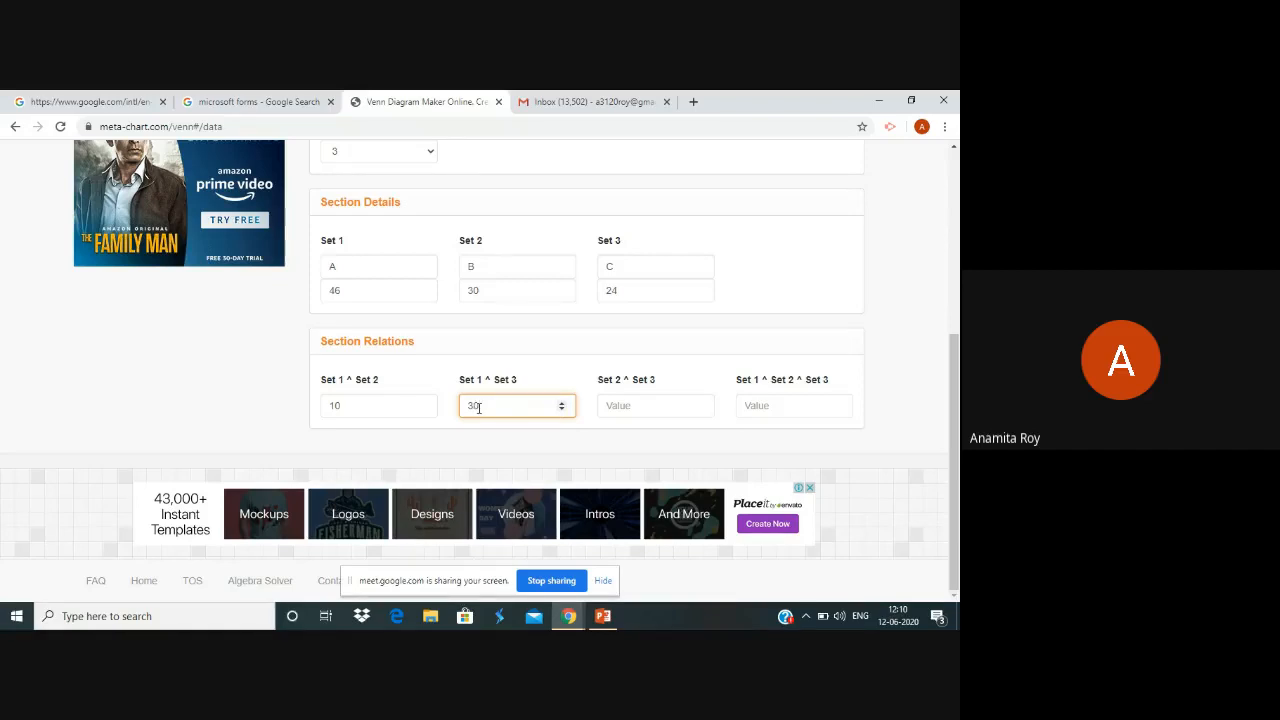
{"action": "key", "text": "BackSpace"}
{"action": "type", "text": "11"}
{"action": "left_click", "coordinate": [612, 403]}
{"action": "type", "text": "8"}
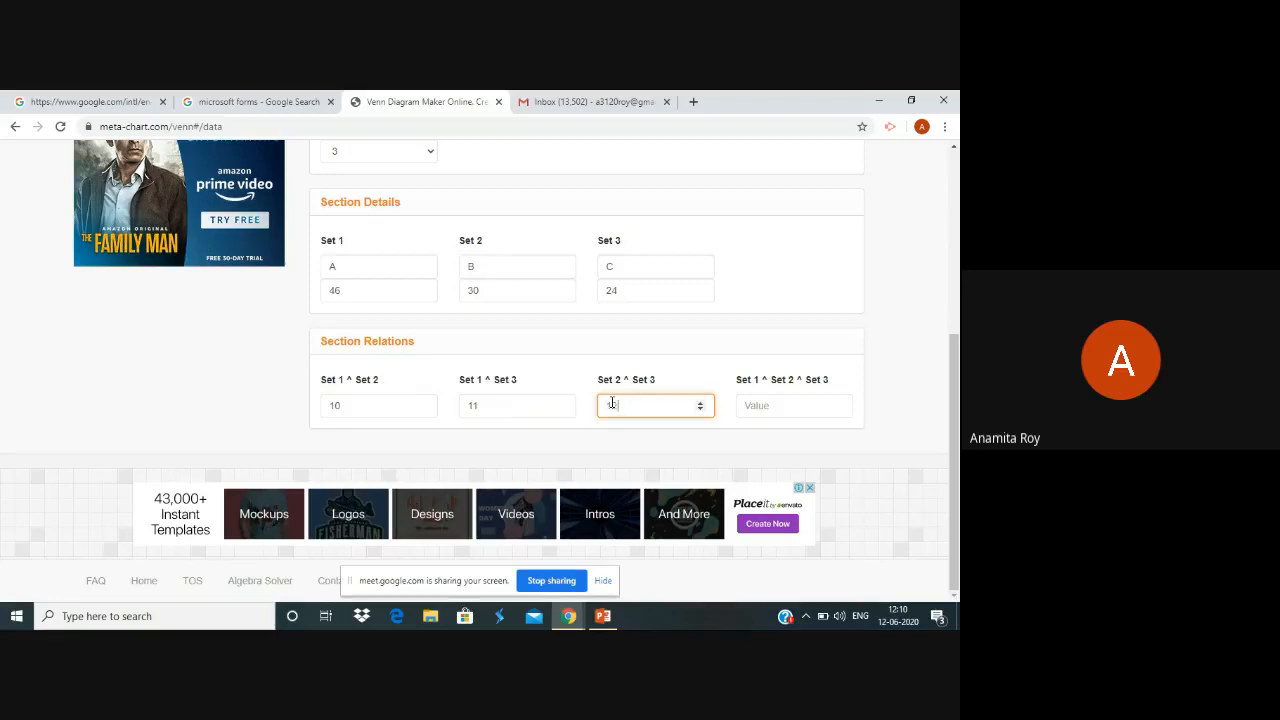
{"action": "type", "text": "2"}
{"action": "left_click", "coordinate": [745, 405]}
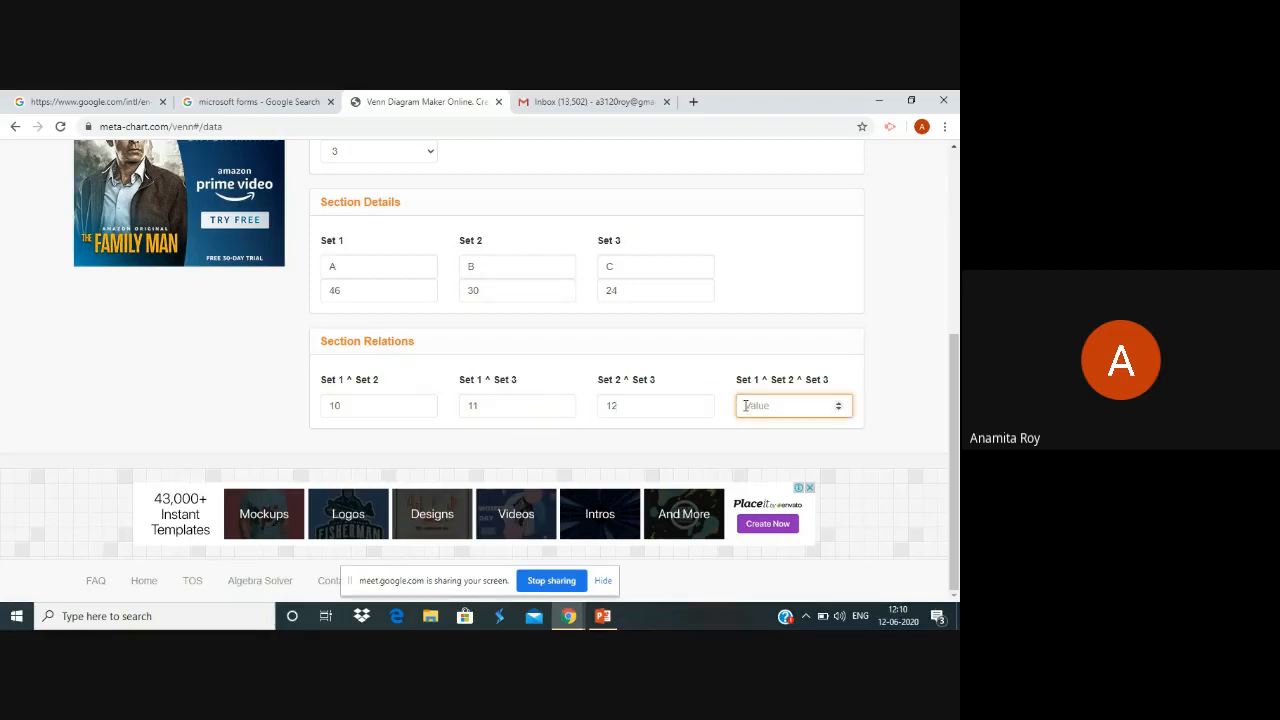
{"action": "type", "text": "5"}
Enter NEWSPAPER SURVEY as the Venn diagram's graph title in the label settings and look over the font options.
{"action": "scroll", "coordinate": [791, 429], "scroll_direction": "up", "scroll_amount": 5}
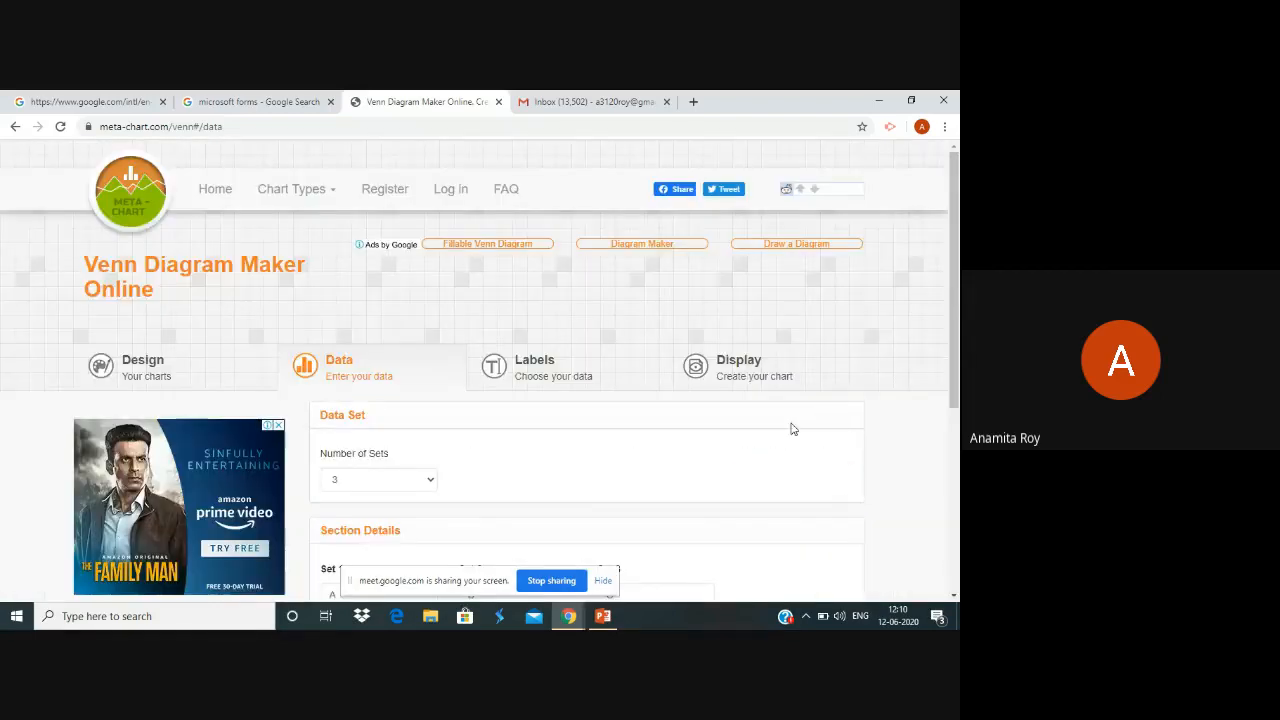
{"action": "left_click", "coordinate": [553, 372]}
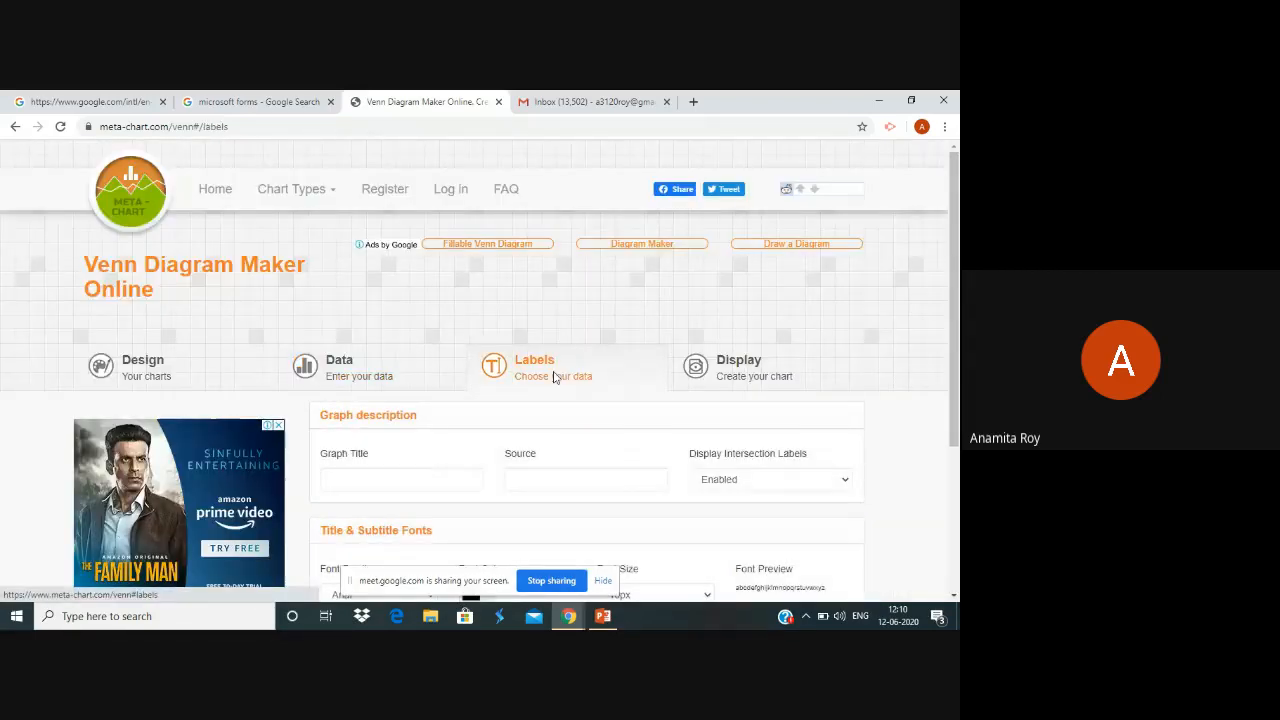
{"action": "left_click", "coordinate": [376, 480]}
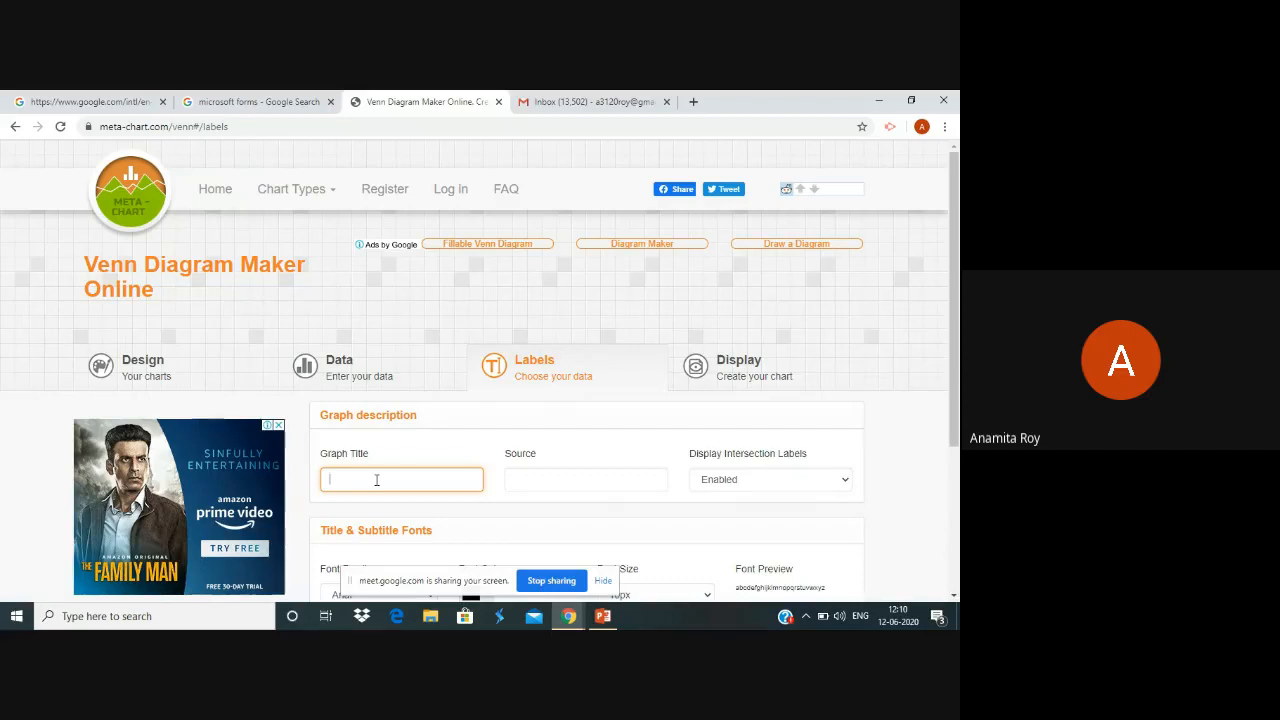
{"action": "type", "text": "NEWSPAPER SURVEY"}
{"action": "scroll", "coordinate": [956, 464], "scroll_direction": "down", "scroll_amount": 3}
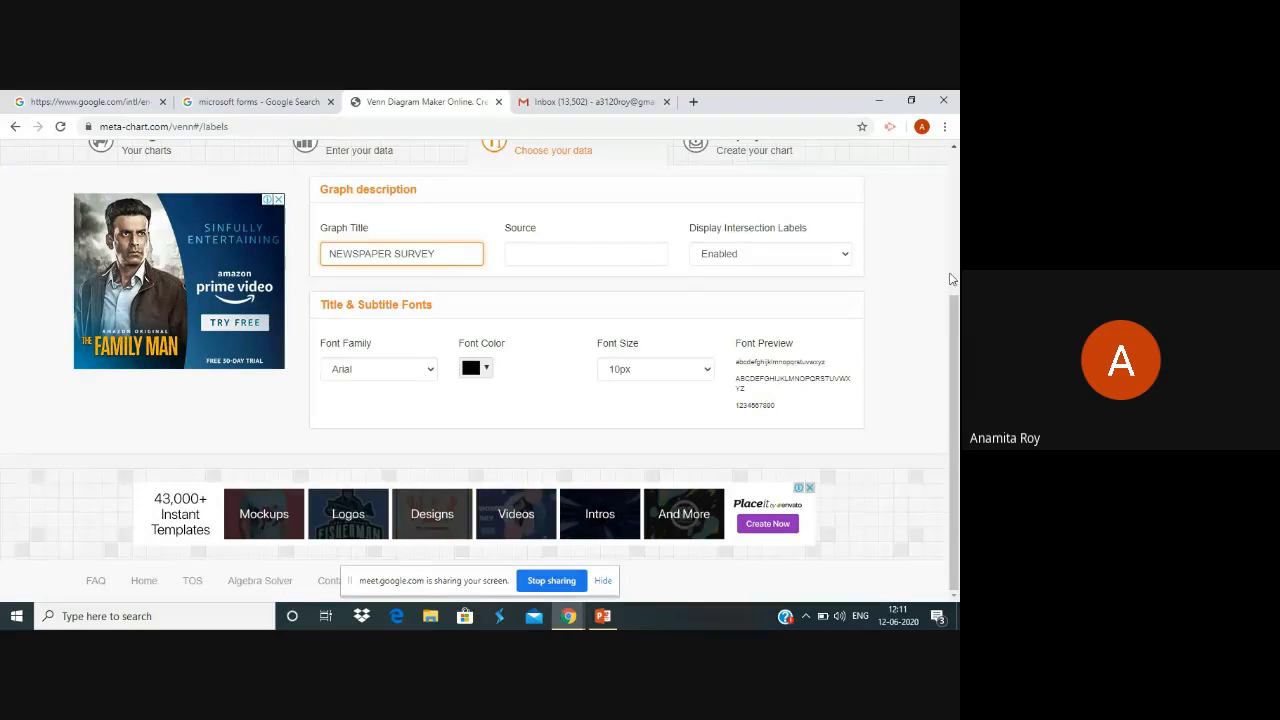
{"action": "scroll", "coordinate": [952, 279], "scroll_direction": "up", "scroll_amount": 3}
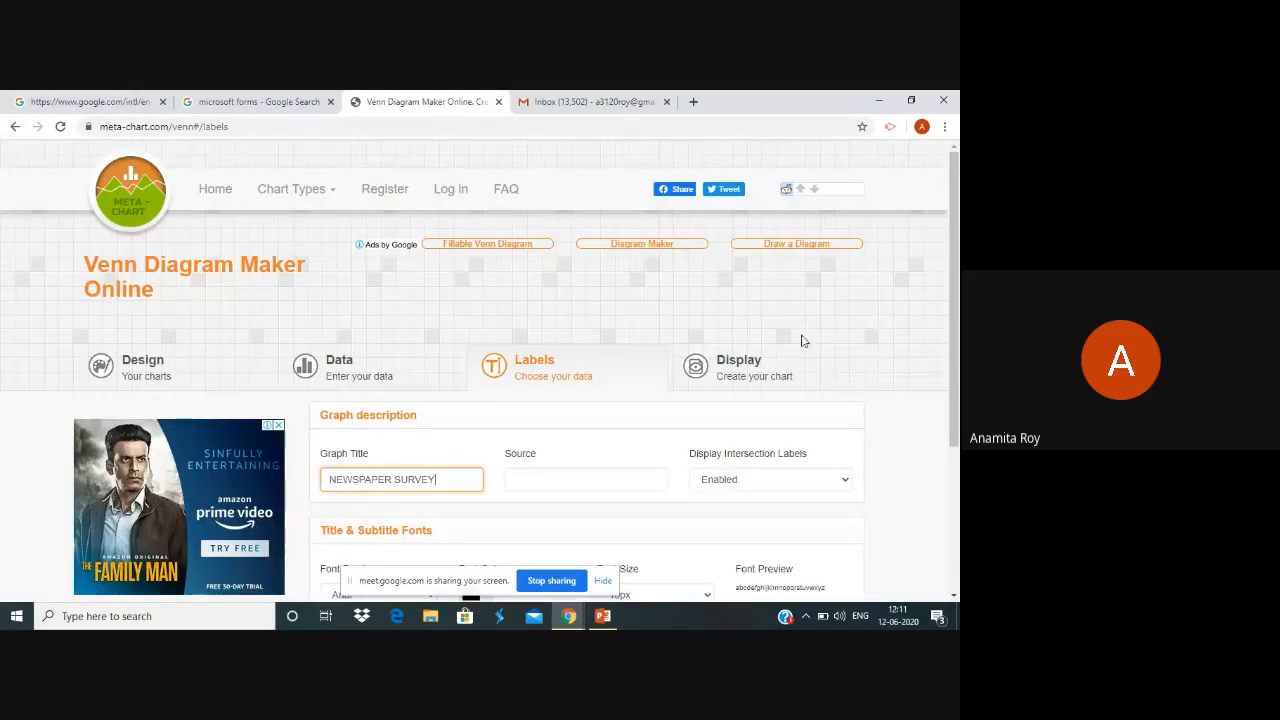
Generate and view the full Venn diagram, then switch to the PowerPoint presentation.
{"action": "left_click", "coordinate": [743, 372]}
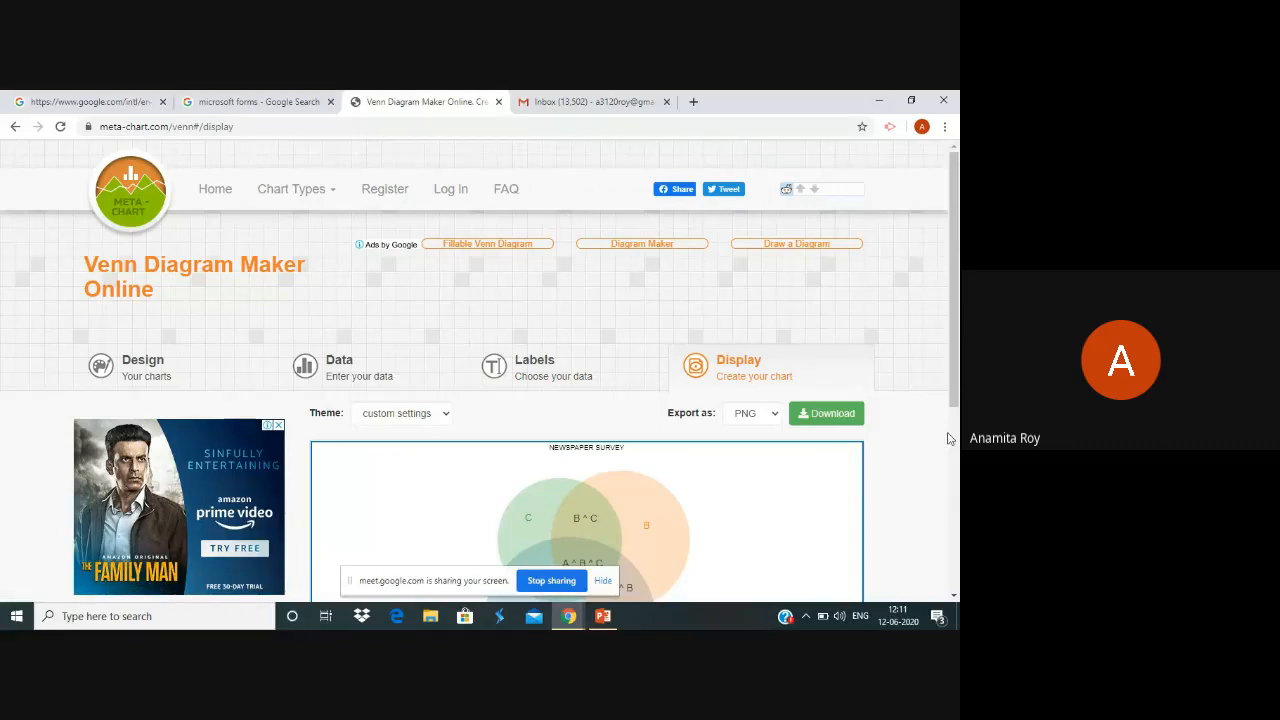
{"action": "scroll", "coordinate": [950, 438], "scroll_direction": "down", "scroll_amount": 3}
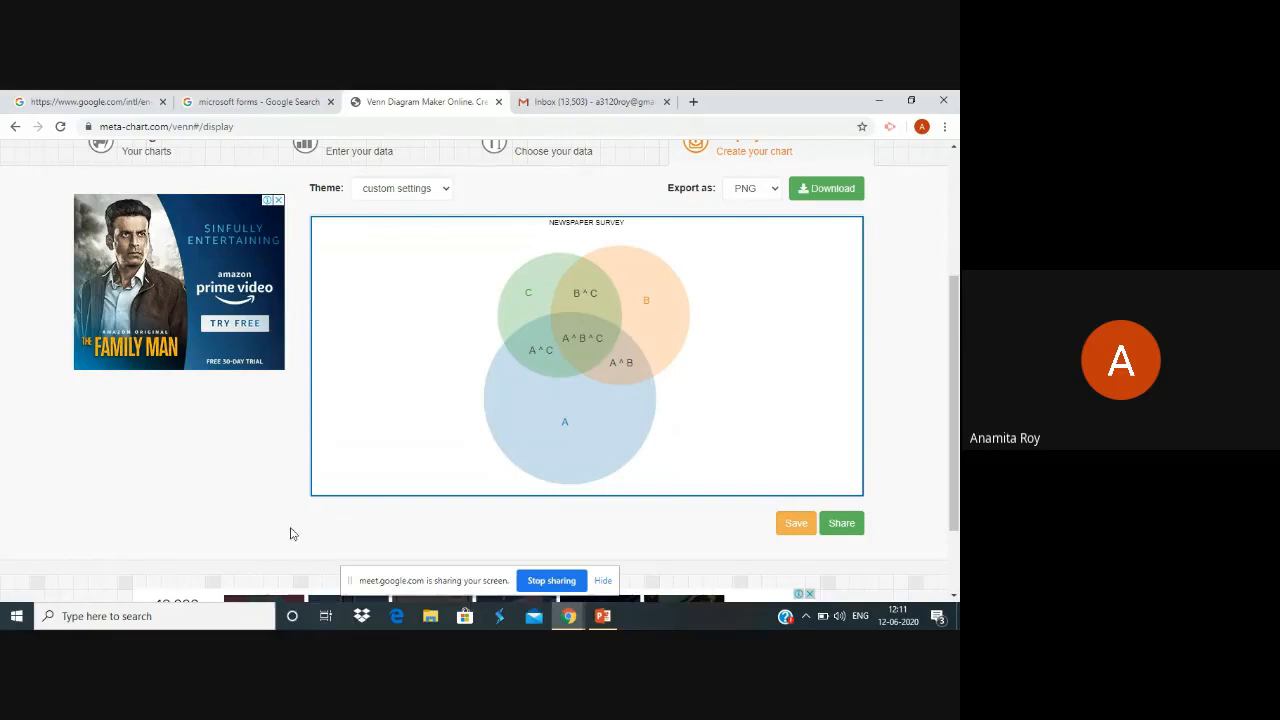
{"action": "left_click", "coordinate": [601, 616]}
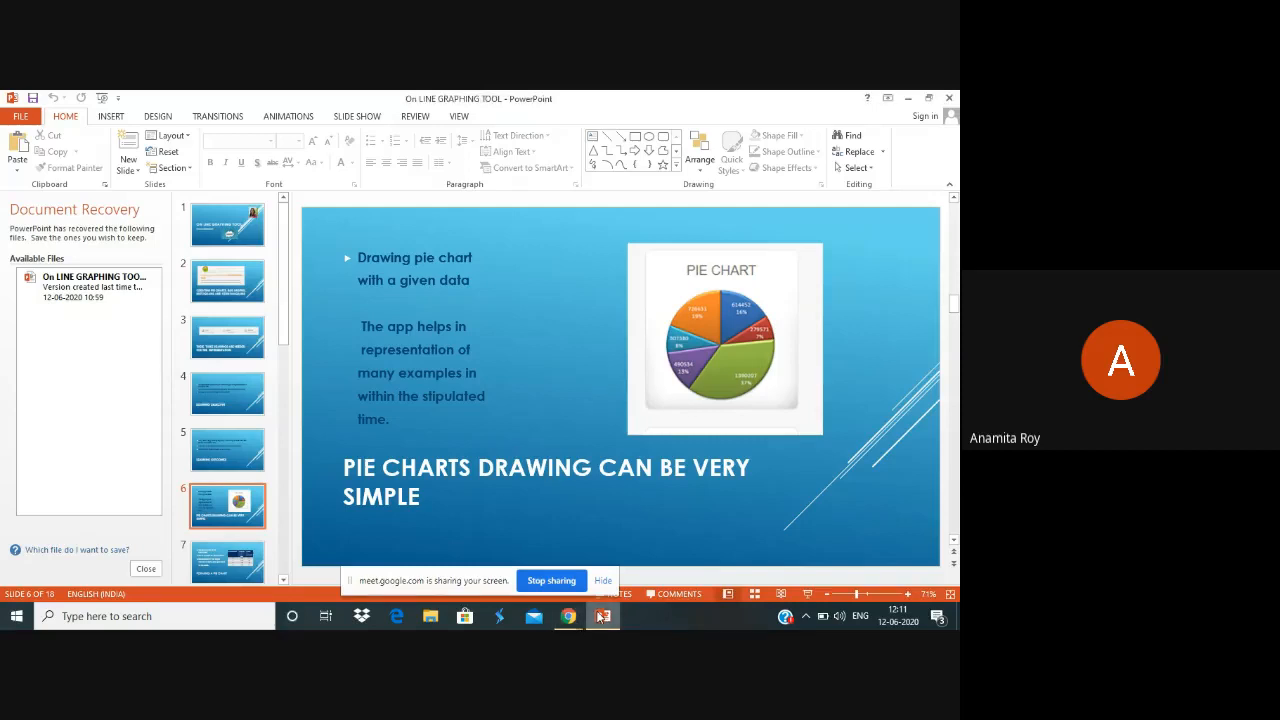